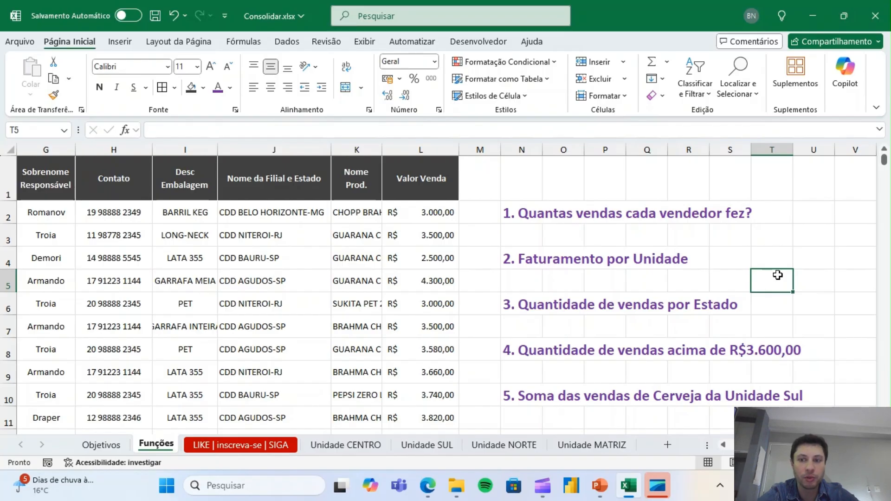
Review the five numbered sales questions in column N alongside the neighbouring sales table
left_click_drag(517, 217, 517, 399)
left_click(528, 221)
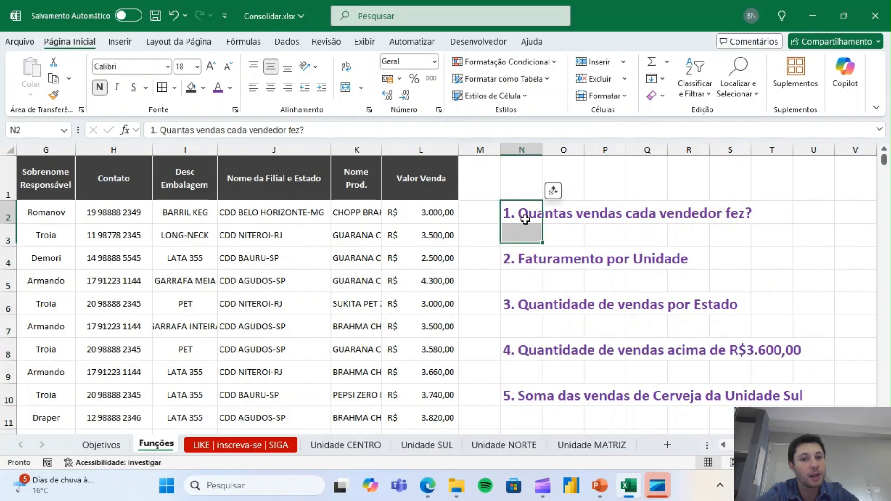
left_click(514, 401)
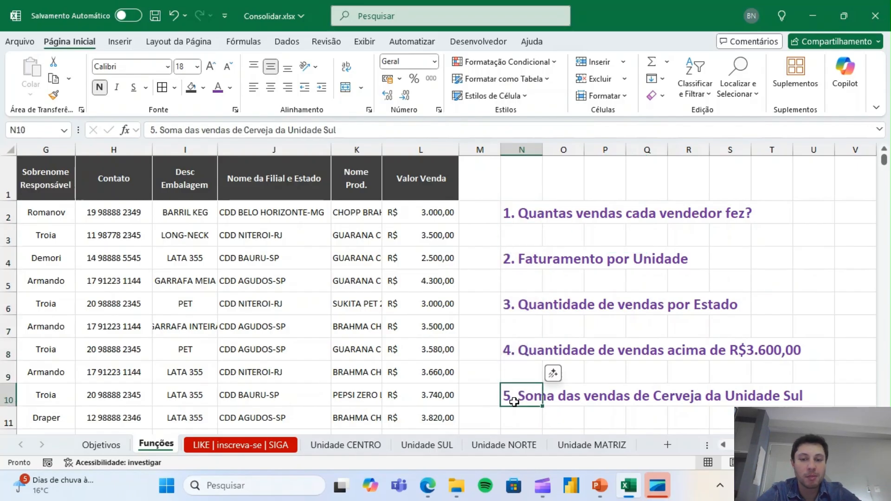
left_click(538, 184)
left_click(790, 239)
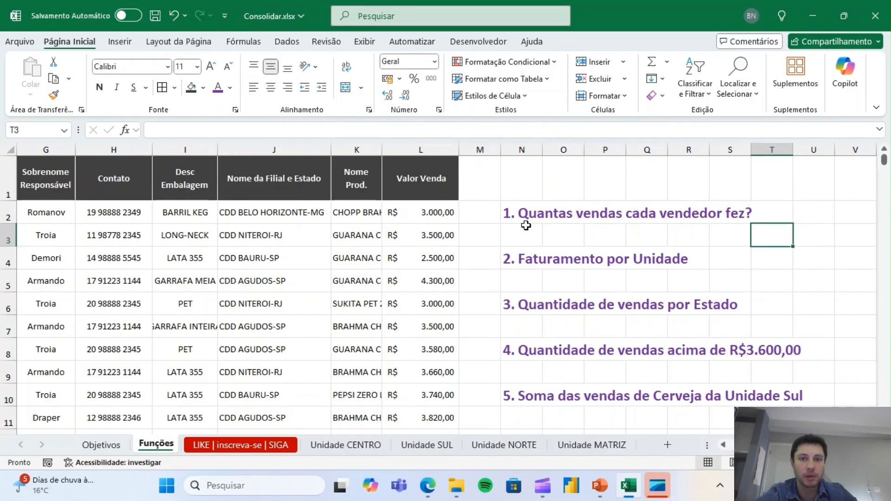
left_click(518, 182)
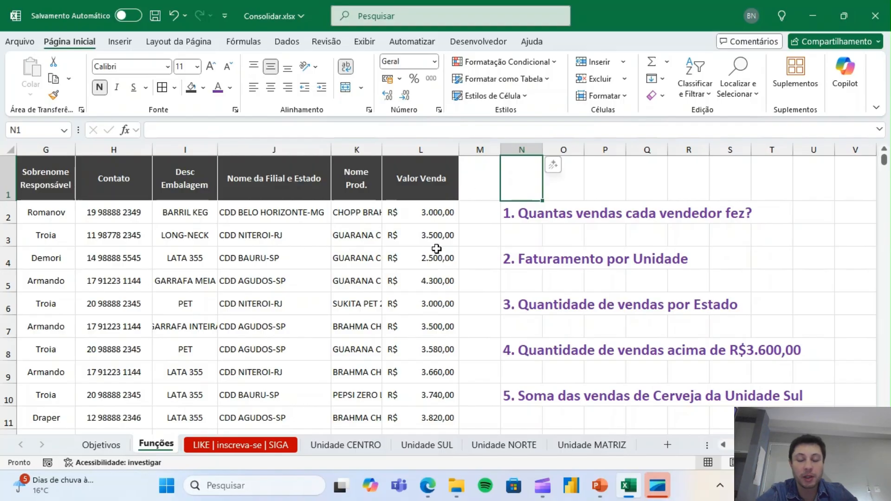
left_click(330, 271)
left_click(332, 272)
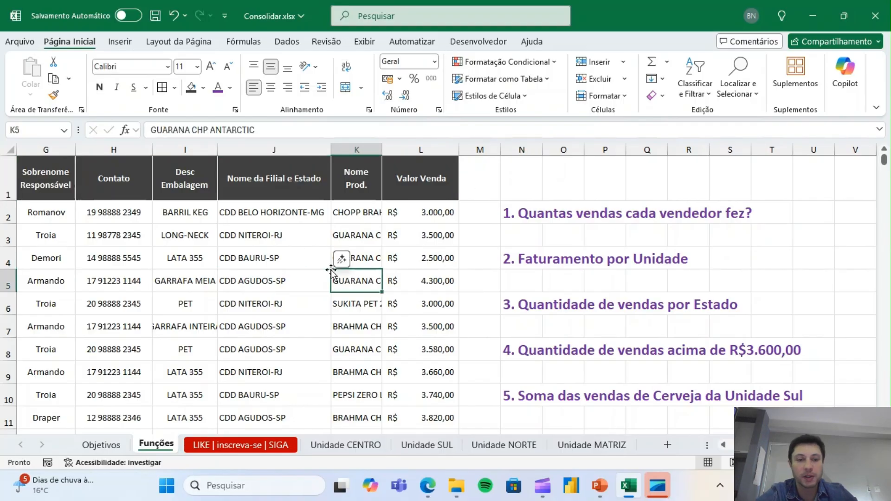
left_click(330, 269)
key("Left")
key("Up")
key("Up")
key("Down")
key("Down")
key("Down")
key("Right")
key("Up")
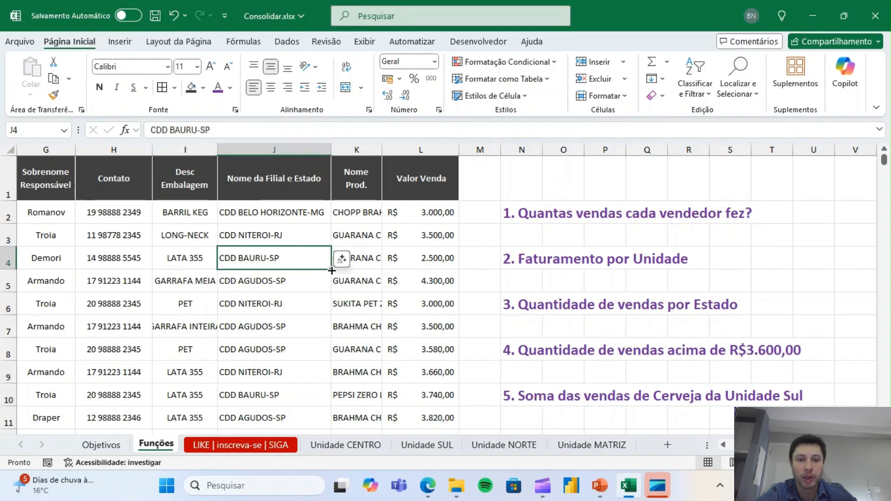
key("Up")
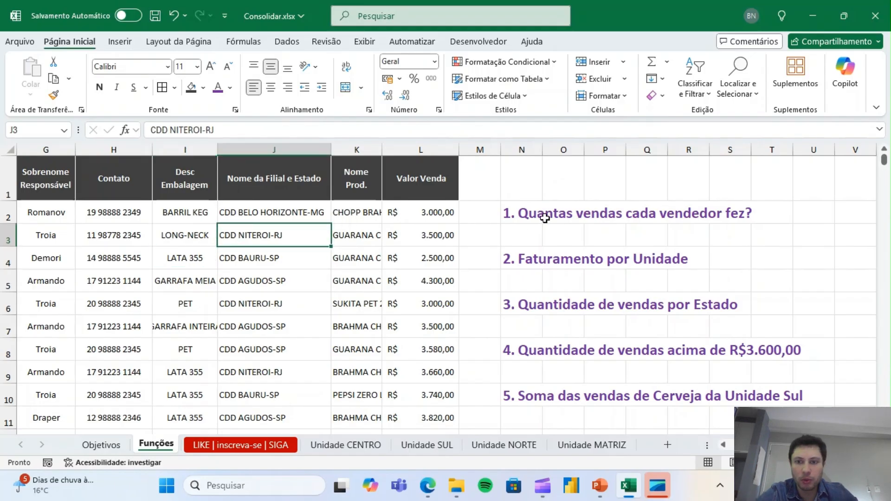
left_click(524, 221)
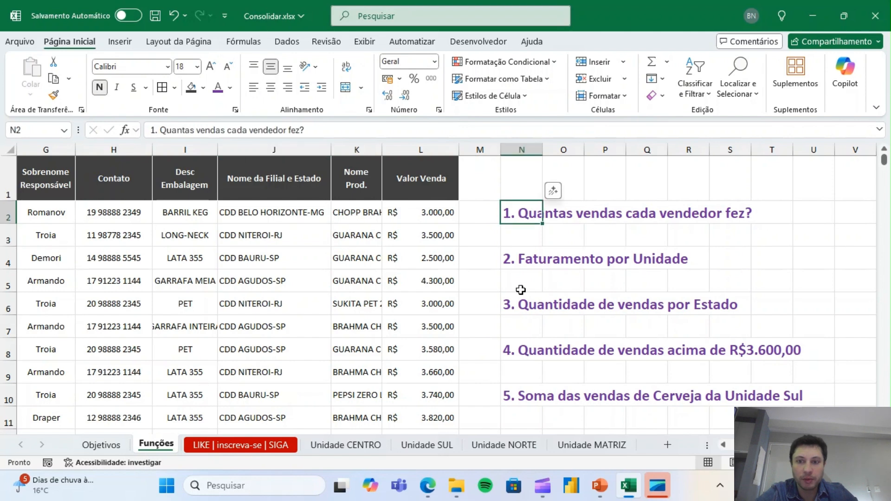
Examine the first sales records in rows 2 to 4 across the table, from Unidade towards Valor Venda
left_click(339, 234)
key("Left")
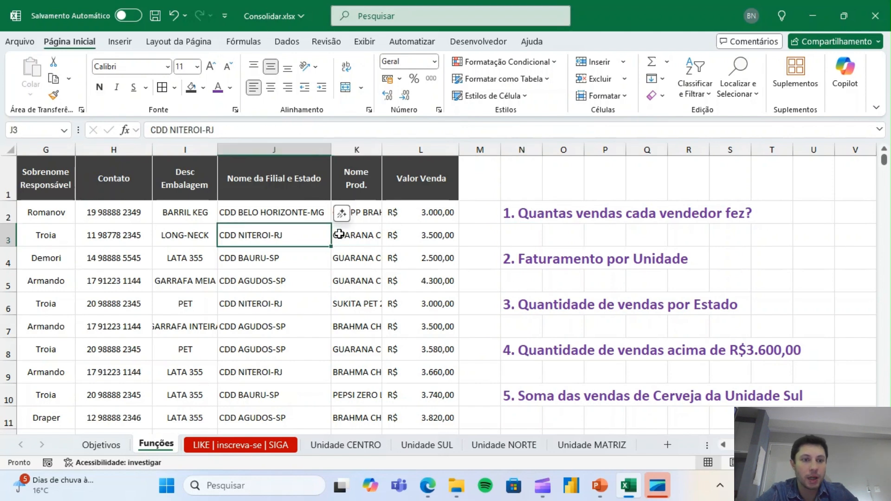
key("Home")
key("Right")
key("Right")
key("Right")
key("Up")
key("Up")
key("Down")
key("Down")
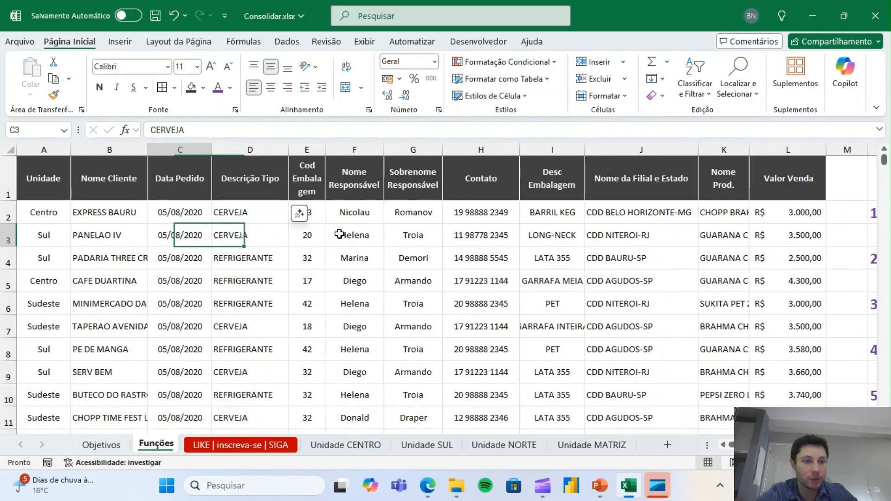
key("Left")
key("Left")
key("Left")
key("Right")
key("Right")
key("Left")
key("Left")
key("Up")
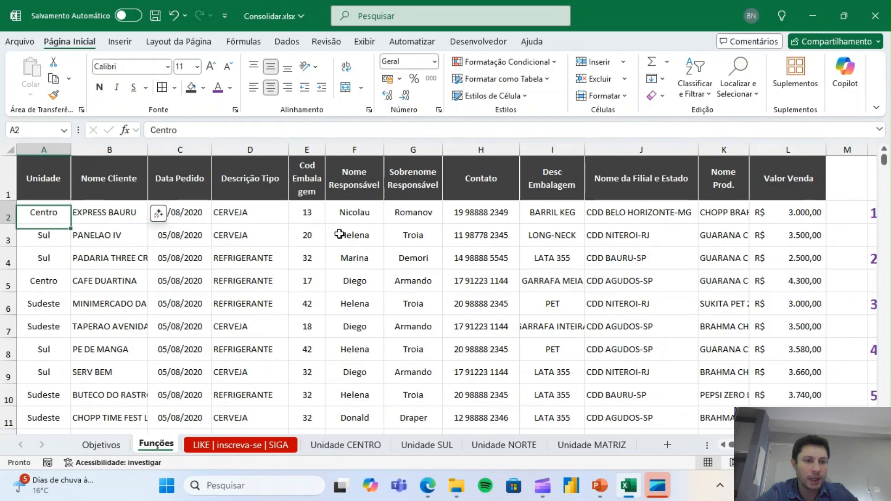
key("shift+Right")
key("ctrl+shift+Right")
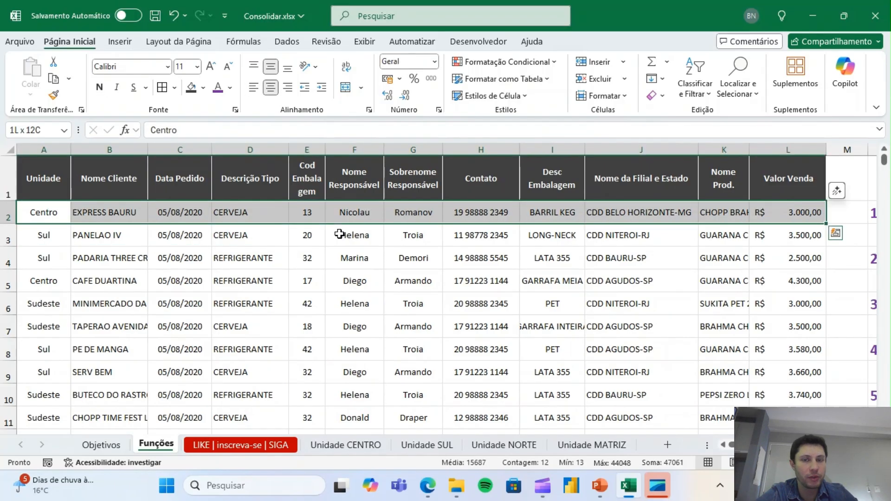
key("Down")
key("shift+Right")
key("ctrl+shift+Right")
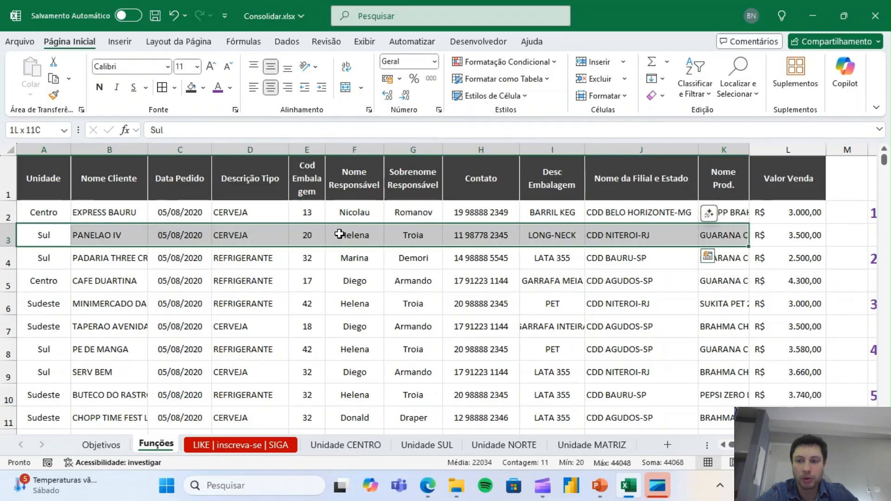
key("Down")
key("shift+Right")
key("ctrl+shift+Right")
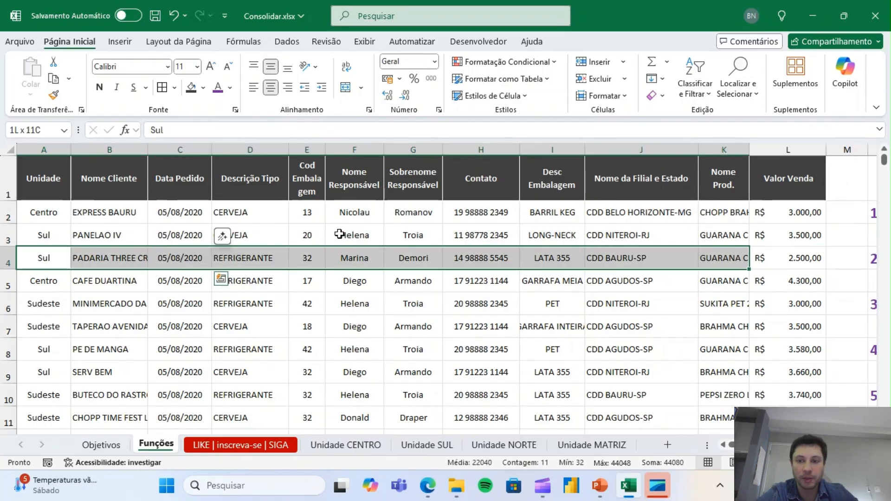
Inspect the entries in the Descrição Tipo and Unidade columns
left_click(269, 181)
left_click_drag(269, 181, 265, 328)
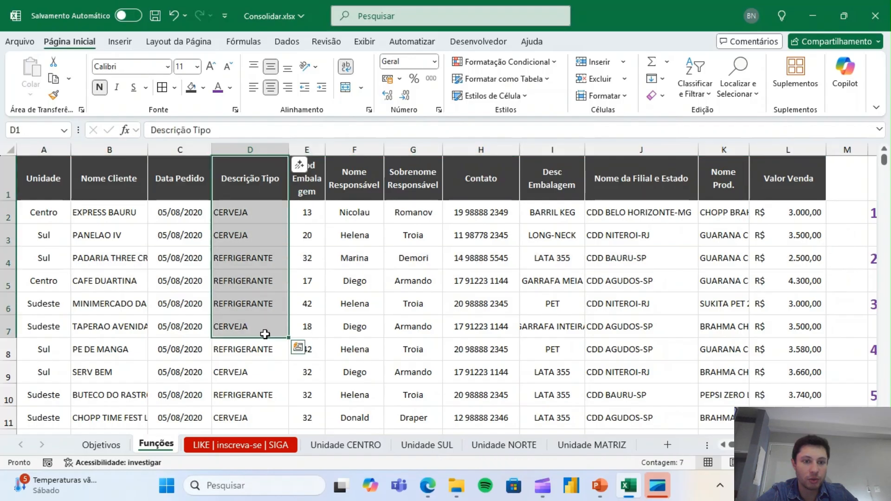
left_click(256, 280)
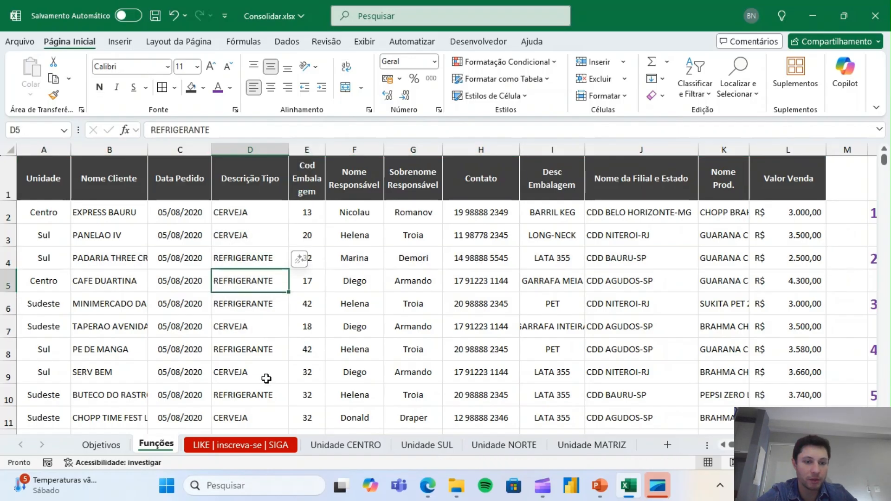
left_click(227, 390)
left_click(105, 288)
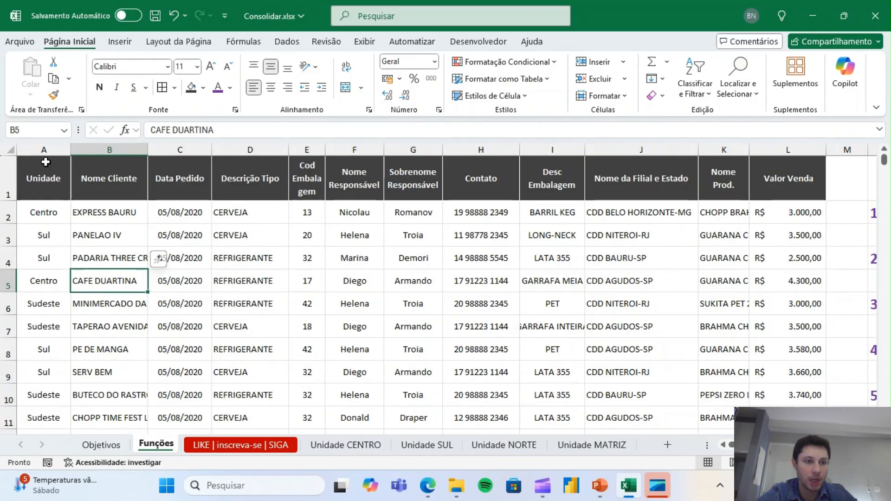
left_click_drag(44, 174, 40, 368)
left_click(41, 206)
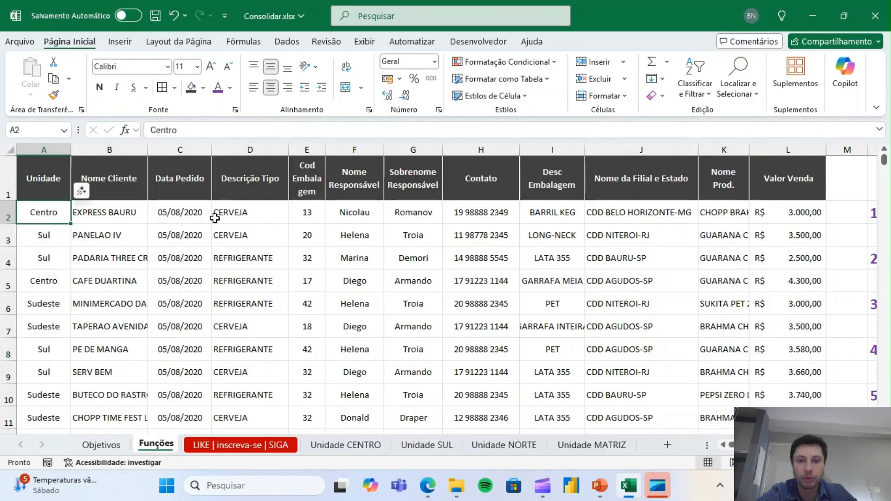
Examine the Nome Responsável column and the rest of the table against the first question about sales per seller
left_click(354, 149)
left_click(356, 265)
key("Right")
key("Right")
key("Right")
key("Right")
key("Right")
key("Right")
key("Right")
key("Right")
key("Right")
key("Right")
key("Right")
key("Right")
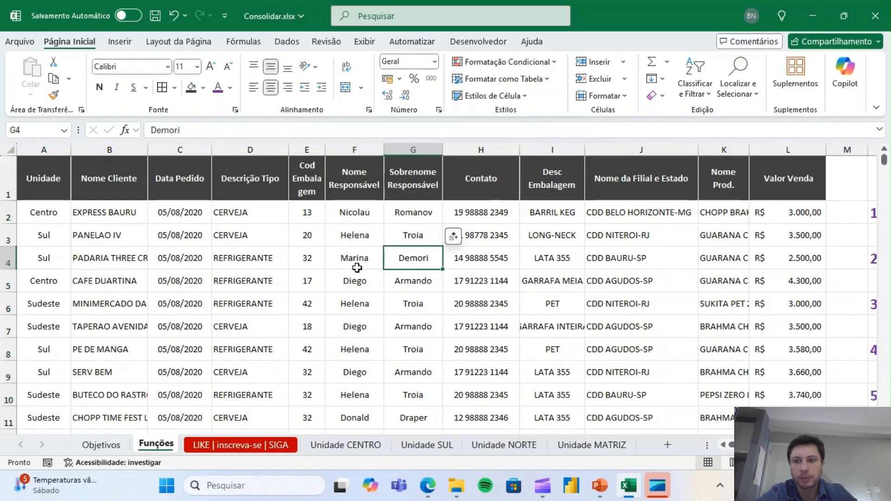
key("Left")
key("Left")
key("Left")
key("Up")
key("Left")
key("Up")
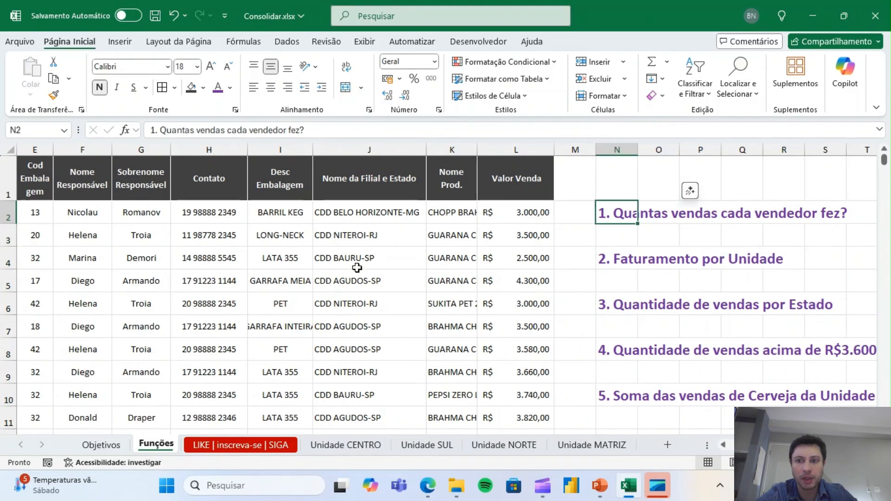
key("Left")
key("Down")
key("Left")
key("Left")
key("Left")
key("Left")
key("Left")
key("Left")
key("Left")
key("Left")
key("Left")
key("Left")
key("Left")
key("Right")
key("Right")
key("Right")
key("Right")
key("Right")
key("Right")
key("Right")
key("Right")
key("Right")
key("Right")
key("Right")
key("Right")
key("Right")
key("Right")
key("Right")
key("Right")
key("Right")
key("Right")
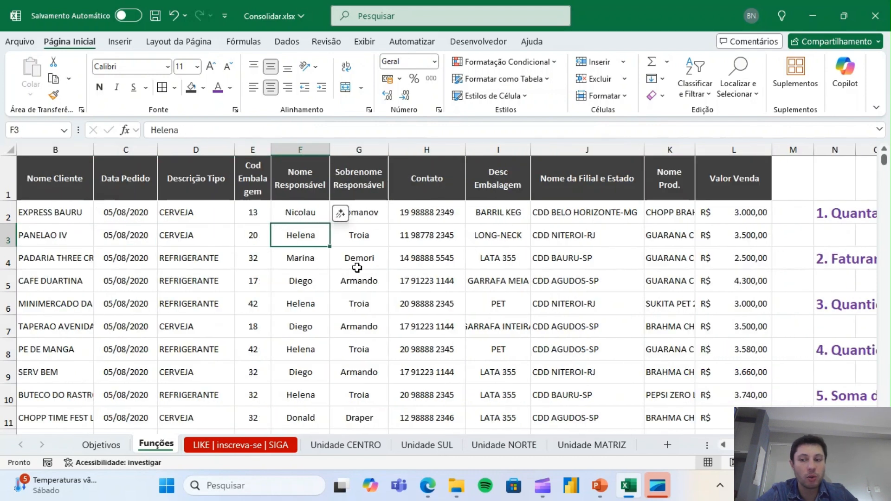
key("Left")
key("Left")
key("Left")
key("Left")
key("Left")
key("Left")
key("Left")
key("Left")
key("Left")
key("Left")
key("Left")
key("Left")
key("Left")
key("Left")
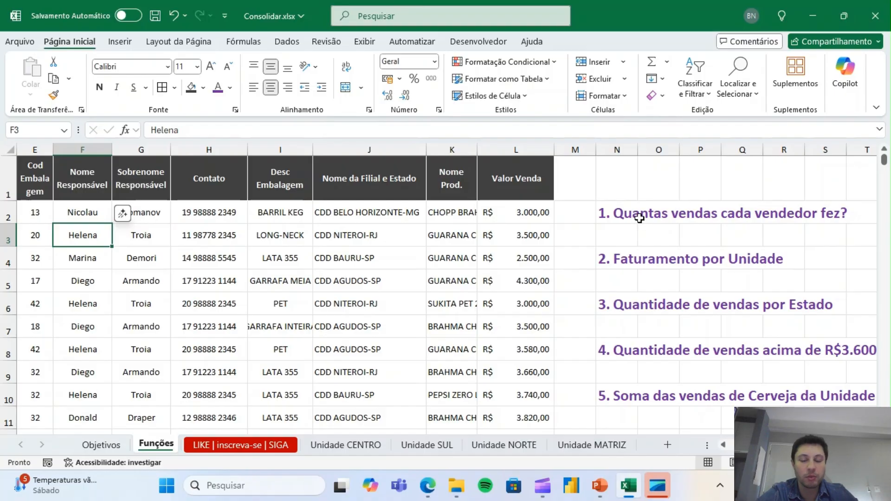
Copy the whole Nome Responsável column F into the empty column V beyond the questions
left_click(82, 188)
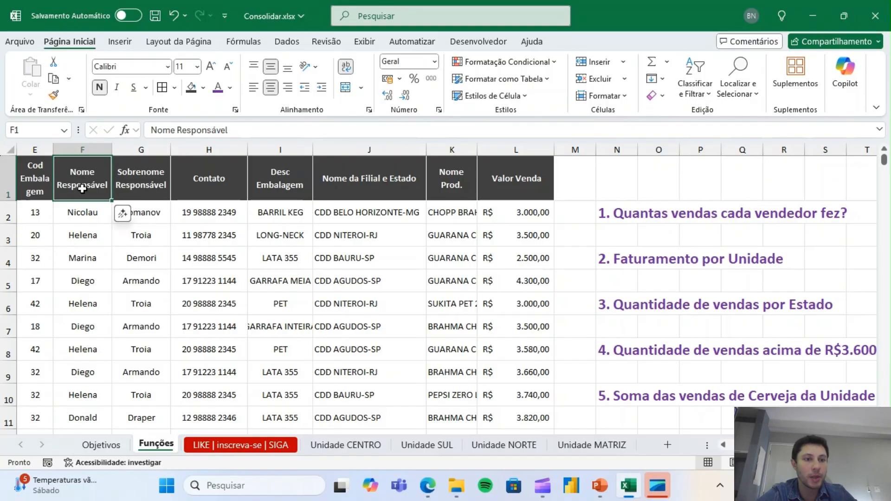
left_click(86, 142)
key("ctrl+c")
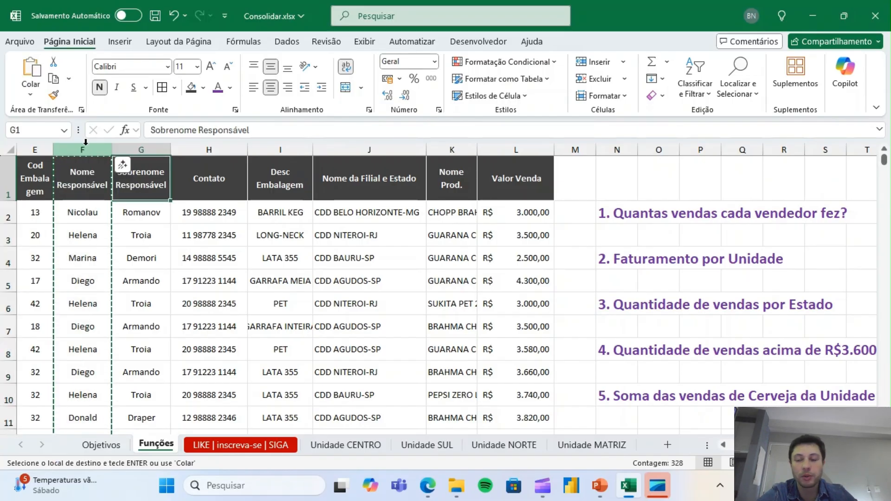
scroll(557, 278, "right", 5)
left_click(833, 178)
left_click(542, 149)
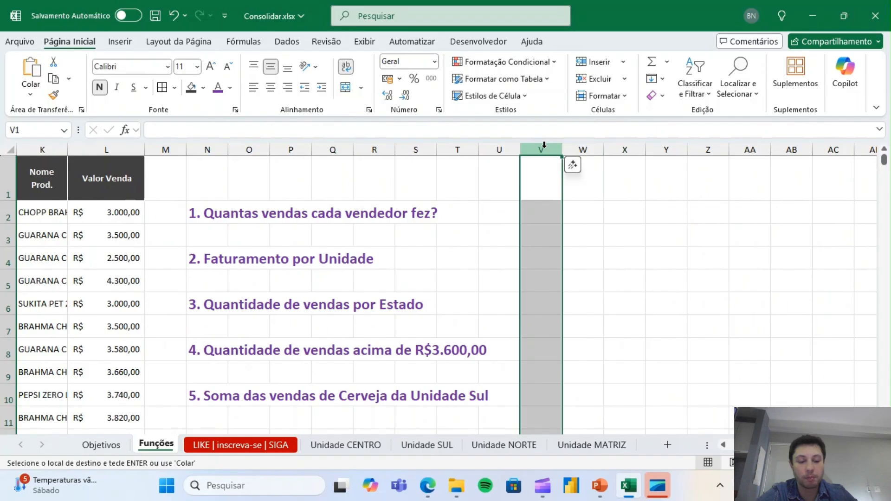
key("ctrl+v")
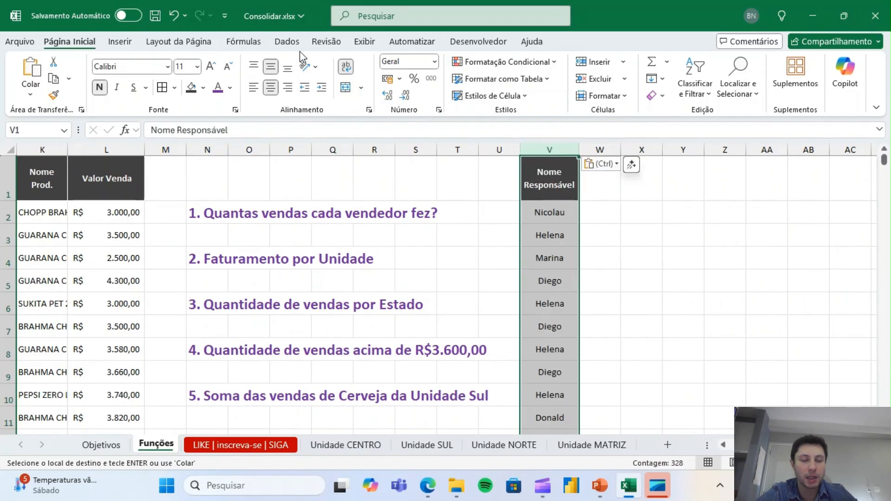
Remove the duplicate names from the copied Nome Responsável list in column V, treating the first row as a header
left_click(287, 42)
left_click(587, 79)
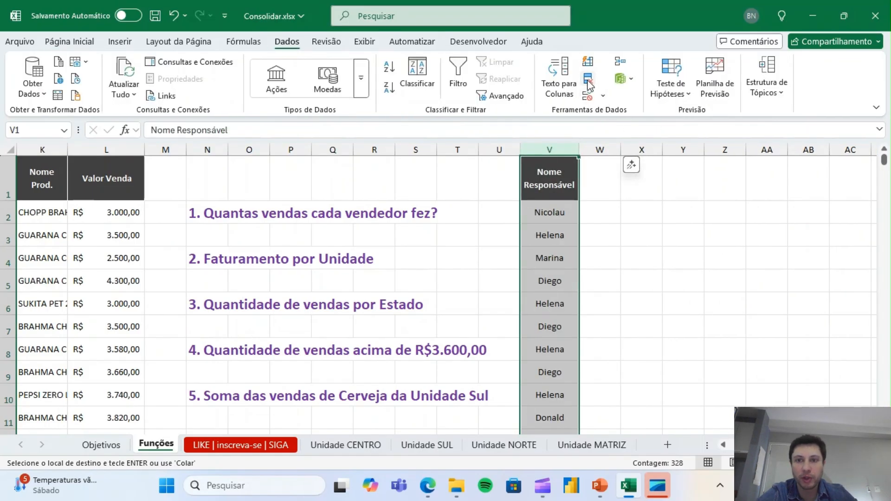
left_click(367, 294)
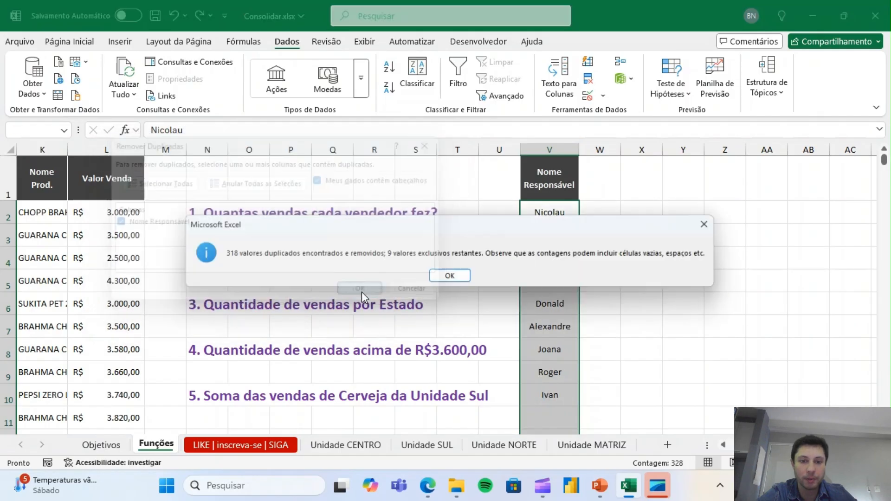
left_click(463, 281)
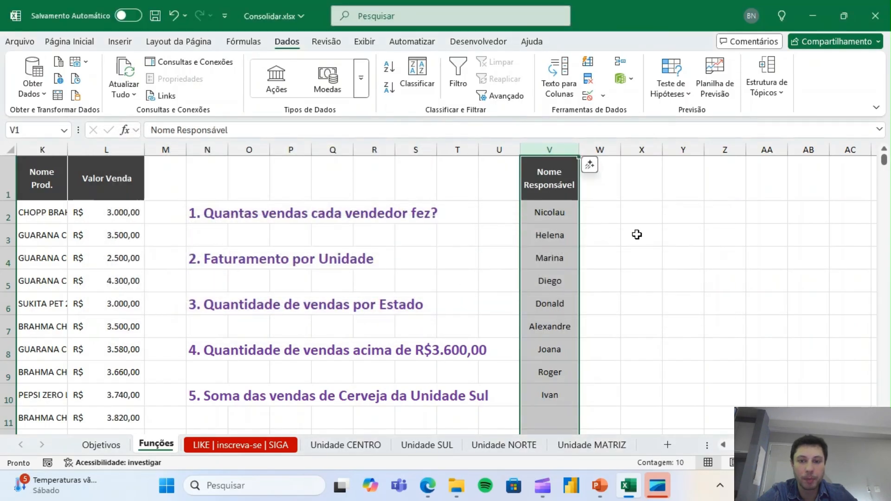
left_click(640, 235)
left_click_drag(550, 212, 546, 392)
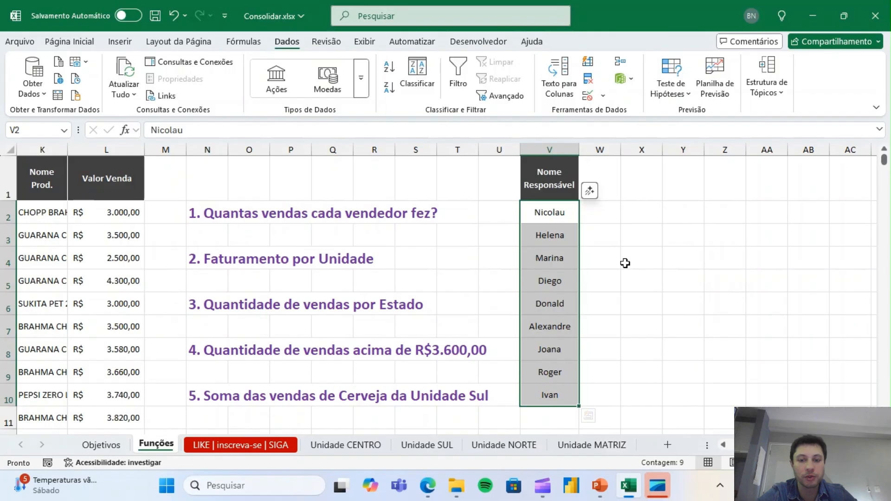
left_click(627, 211)
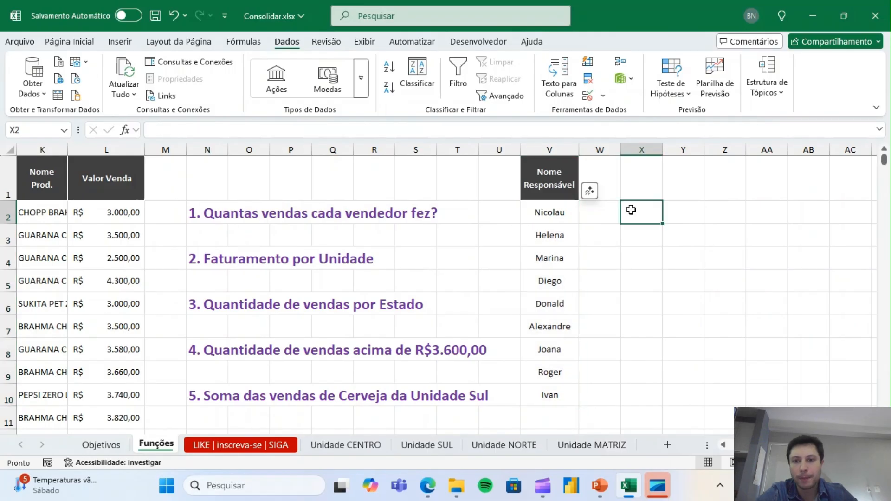
Widen columns V and W and add the header Qdade in W1 beside the unique seller list
left_click_drag(579, 149, 594, 148)
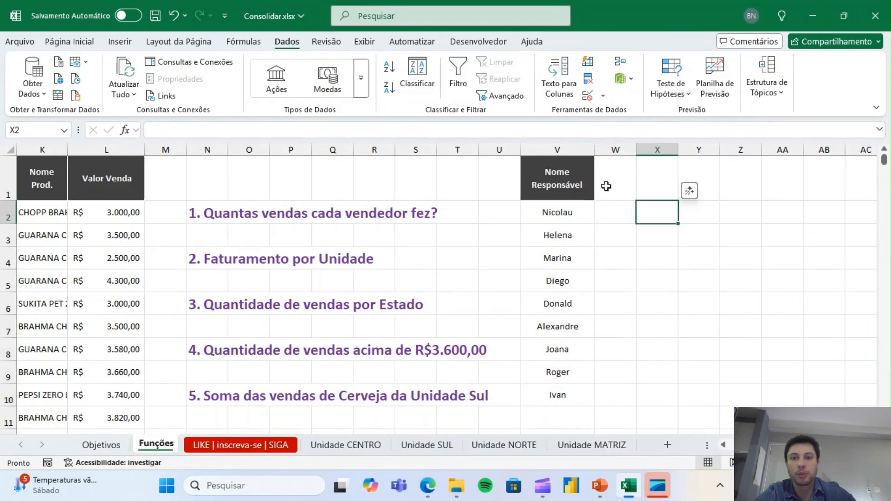
left_click(628, 176)
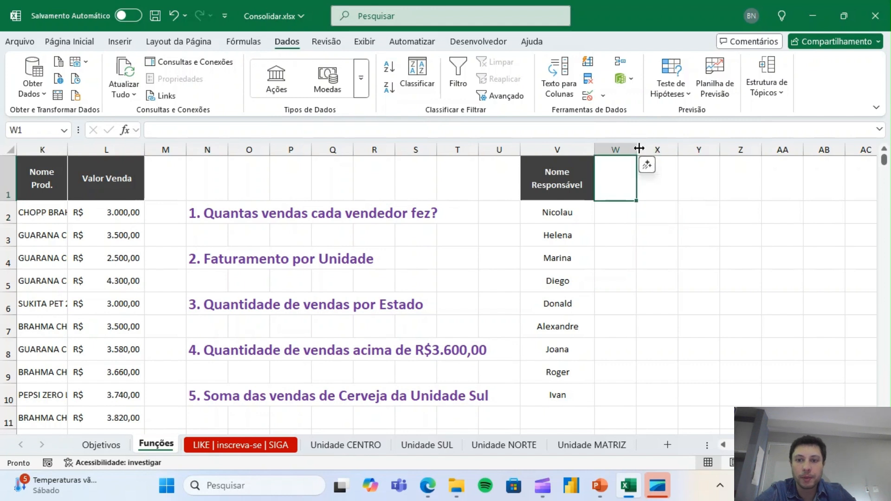
left_click(573, 186)
left_click_drag(565, 205, 557, 399)
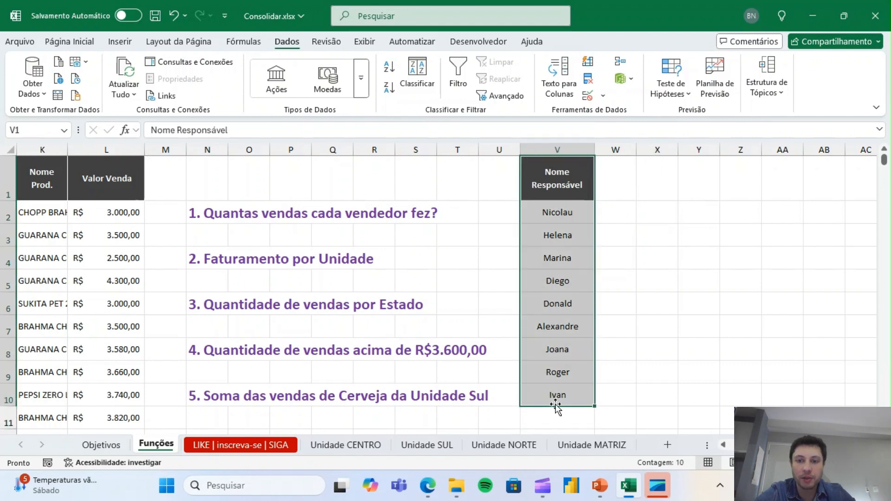
left_click(607, 190)
left_click_drag(636, 148, 648, 149)
type("Qdade")
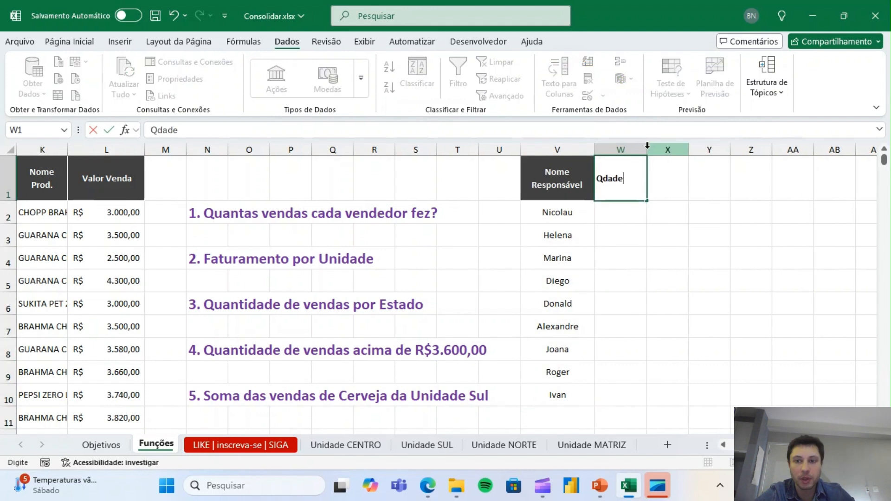
key("Return")
Copy the dark header formatting from V1 onto the Qdade header in W1
key("Up")
key("Left")
left_click(69, 41)
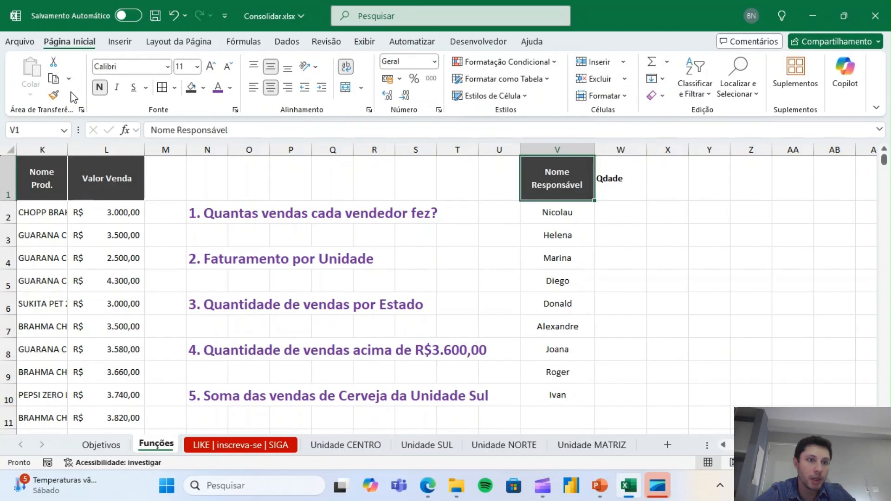
left_click(53, 96)
key("Right")
key("Return")
key("Return")
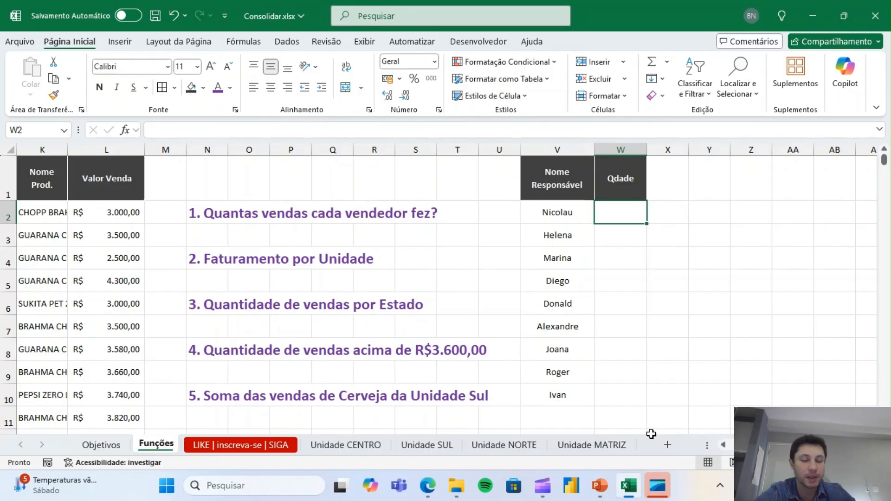
Set the font size of W2 to 16 and begin a CONT.SE formula there with the whole column F as the range
scroll(795, 343, "left", 10)
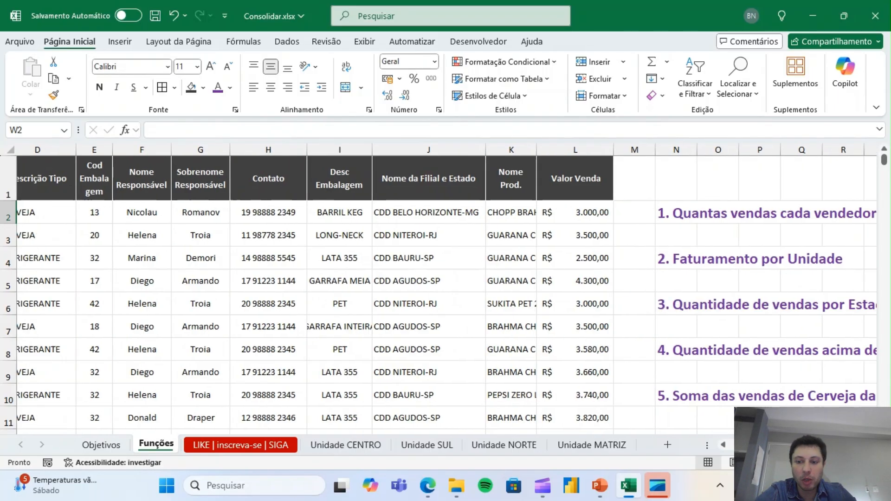
key("ctrl+shift+greater")
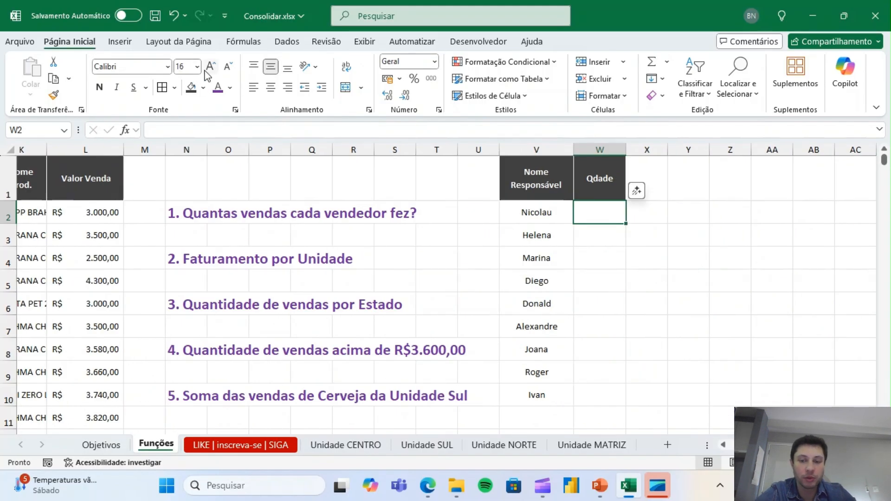
type("=cont.")
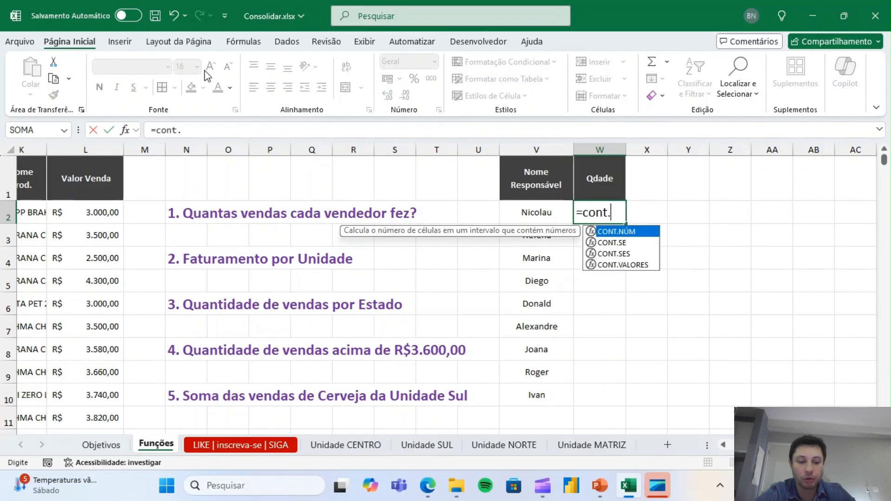
type("se(")
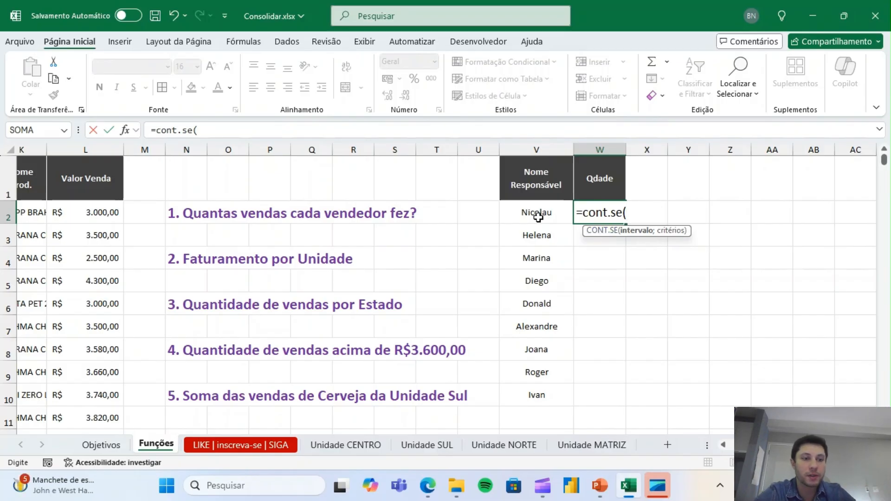
scroll(538, 217, "left", 6)
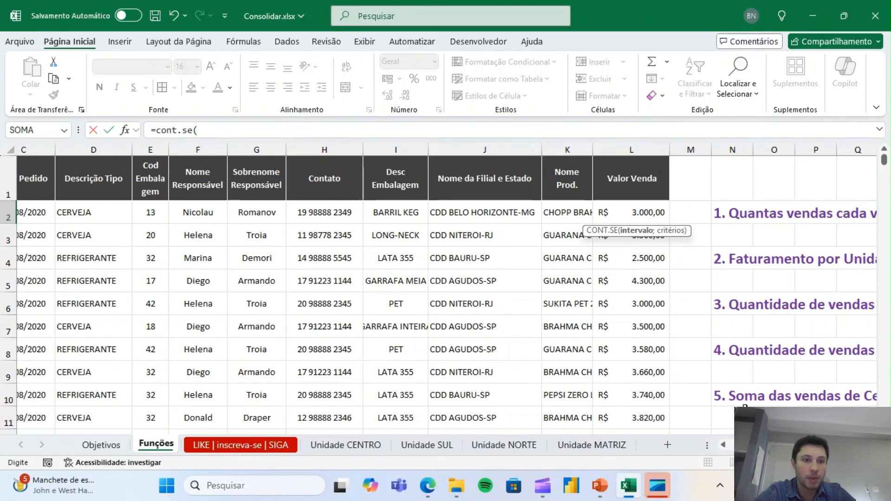
left_click(221, 148)
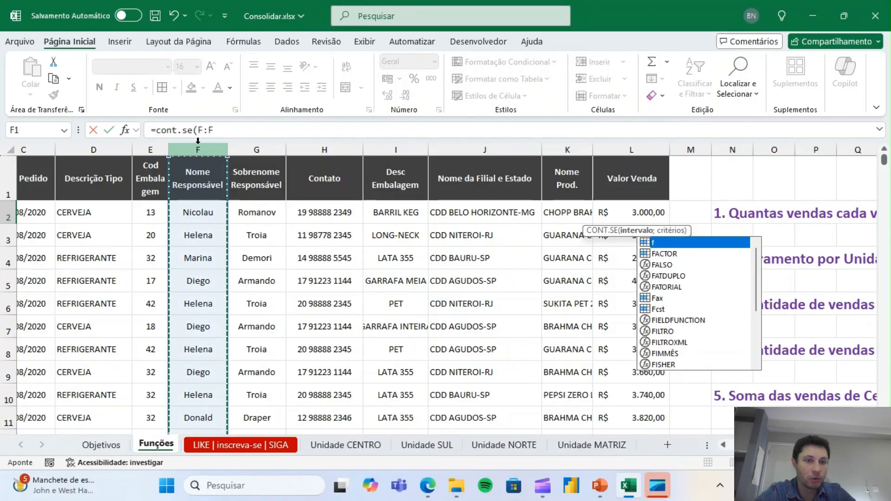
left_click_drag(196, 213, 196, 325)
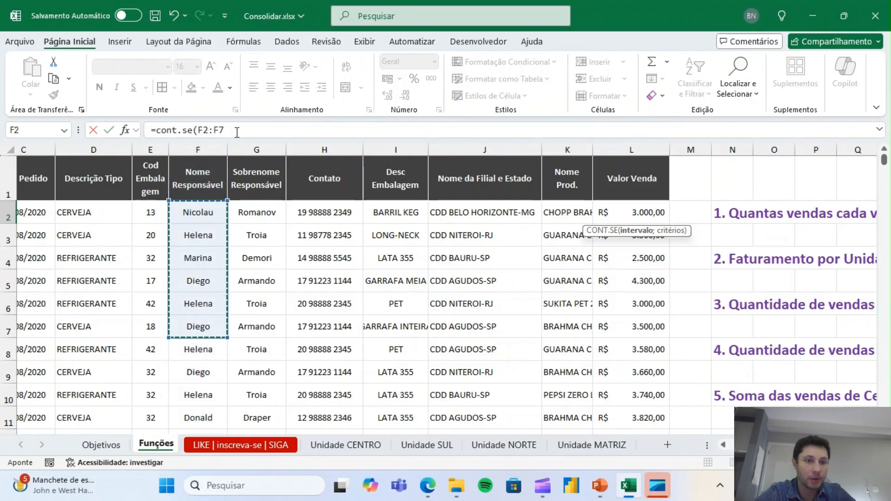
left_click(206, 148)
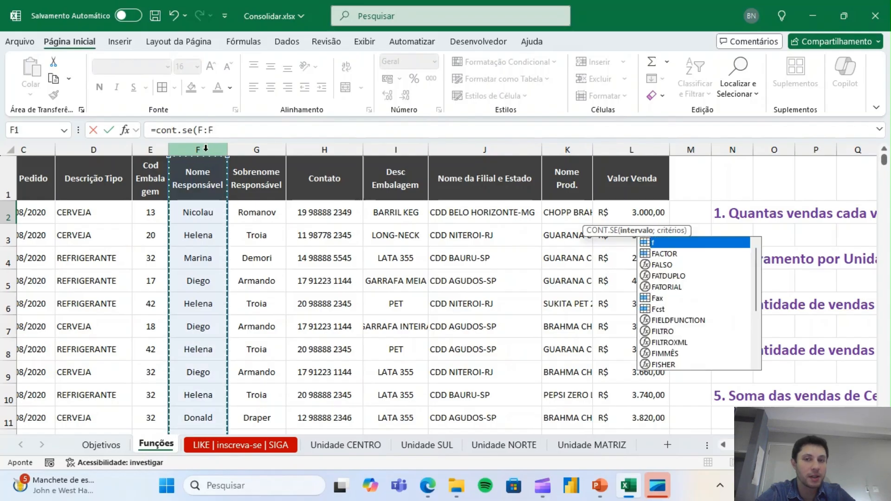
left_click(200, 148)
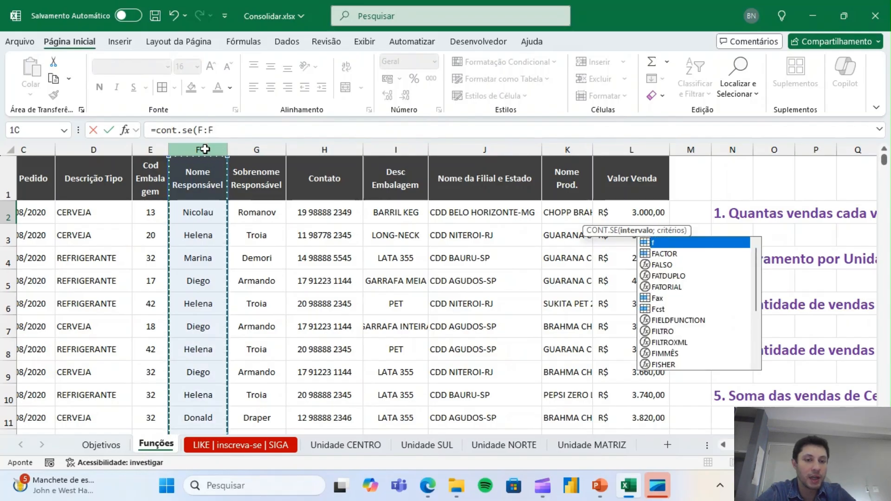
type(";")
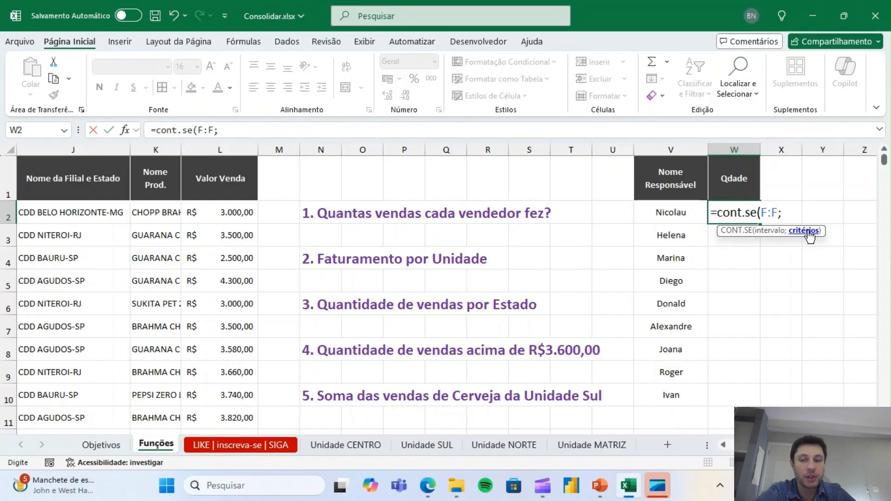
Complete the CONT.SE formula in W2 with the first seller's name as quoted text criterion
scroll(446, 288, "right", 3)
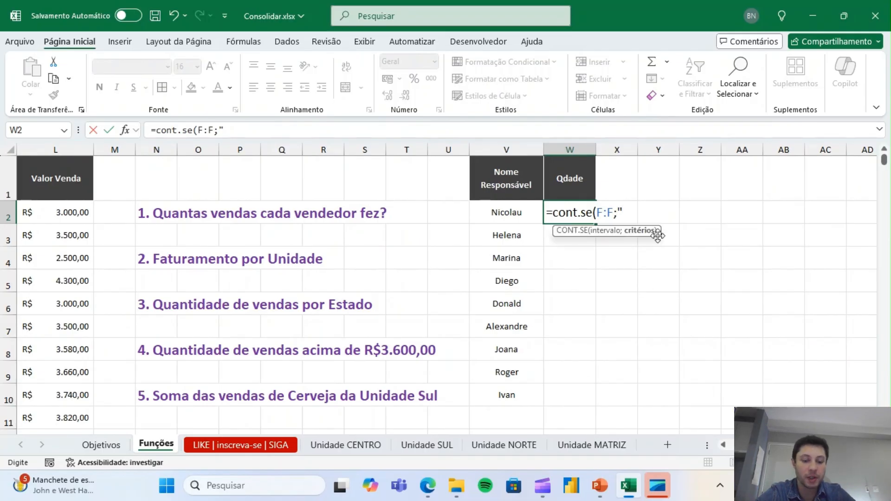
type("colau")
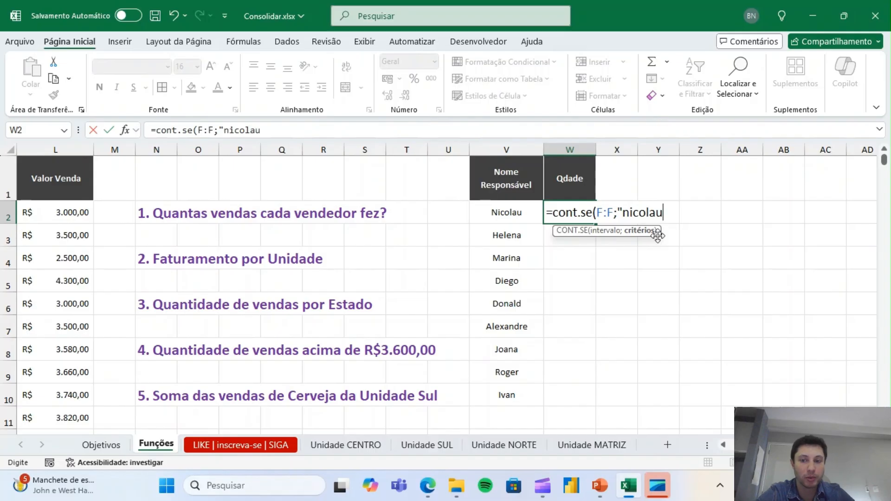
type("\")")
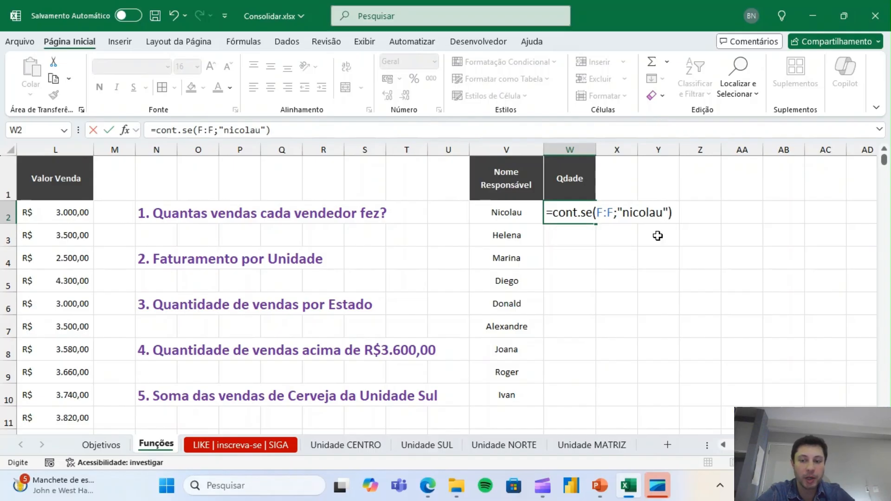
key("ctrl+Return")
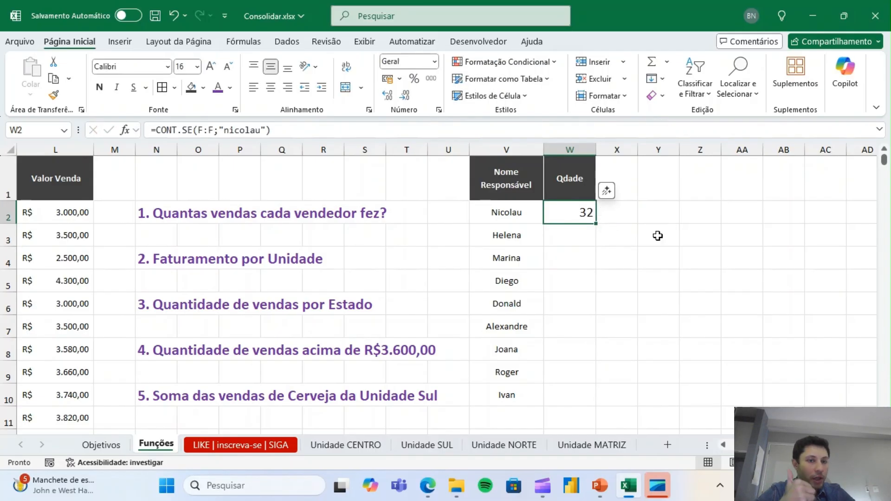
Replace the quoted name in W2's CONT.SE criterion with cell V2 and fill the formula down to W10
double_click(570, 212)
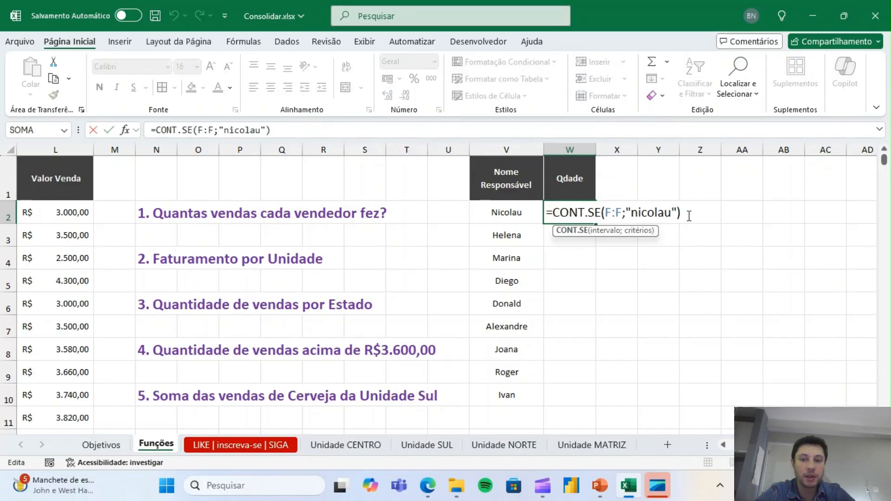
left_click_drag(631, 214, 674, 215)
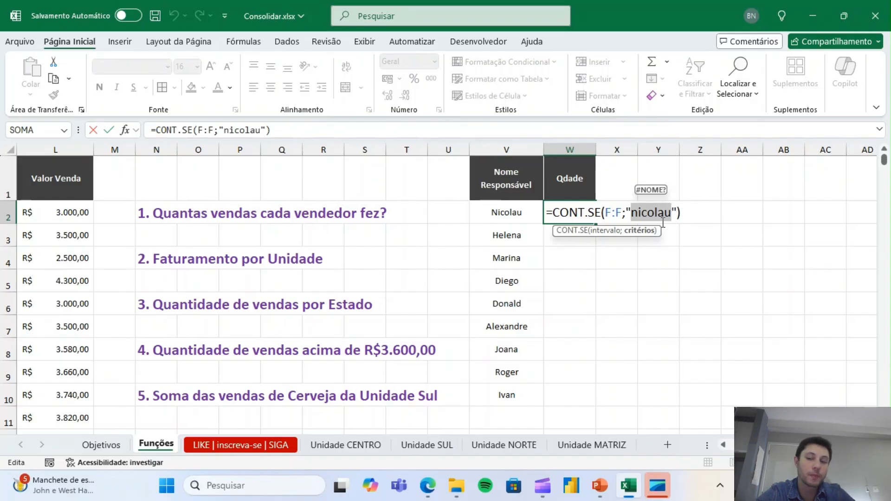
left_click(639, 231)
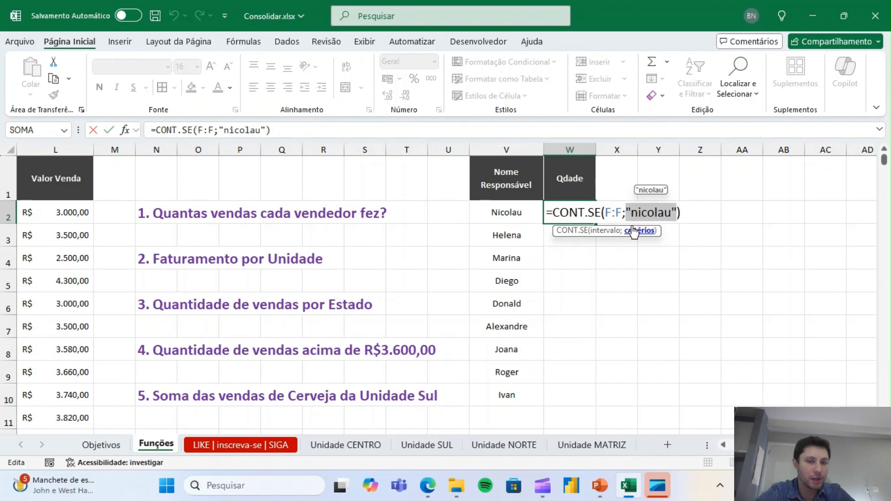
left_click(493, 212)
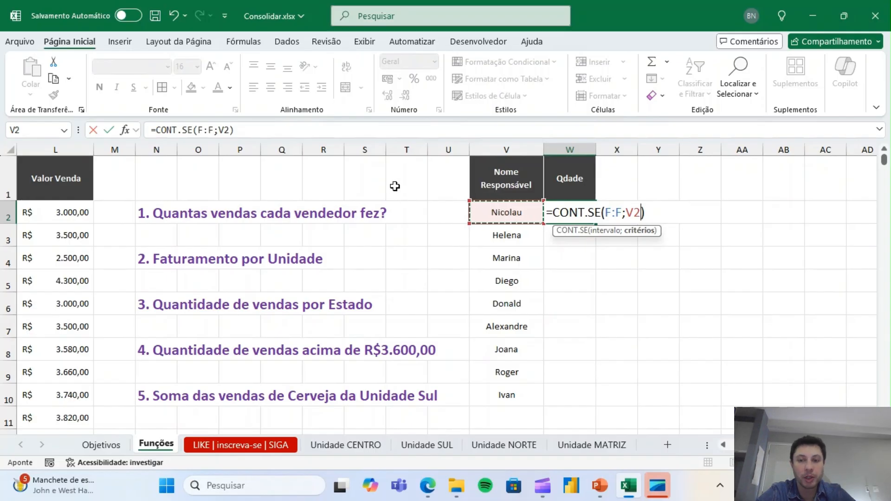
key("Return")
key("Up")
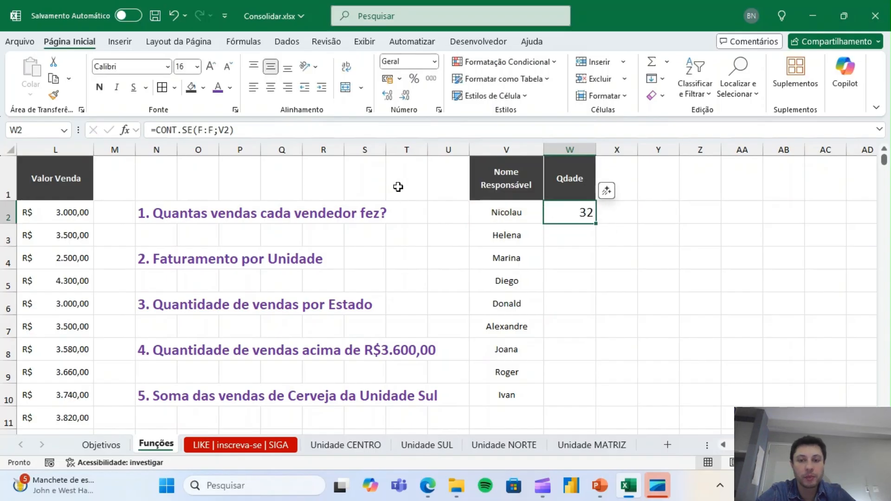
double_click(596, 223)
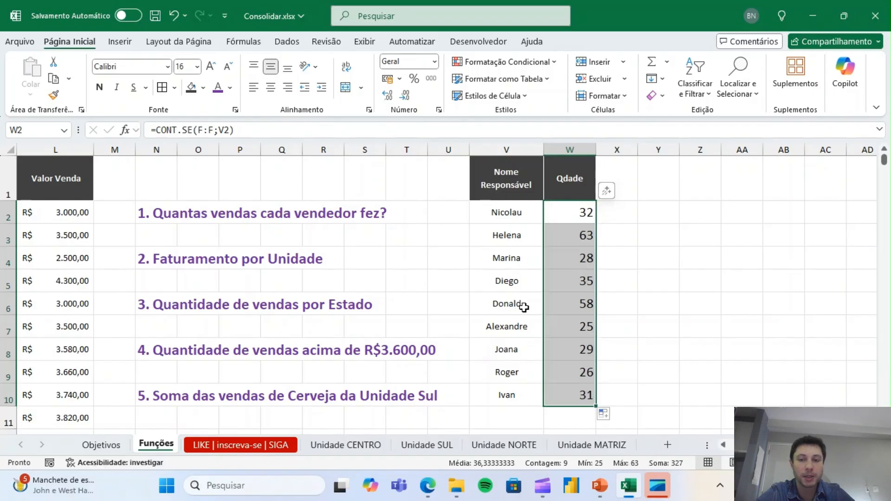
Review the range and criterion used by the CONT.SE formulas in W2 and W3
left_click(570, 212)
double_click(570, 212)
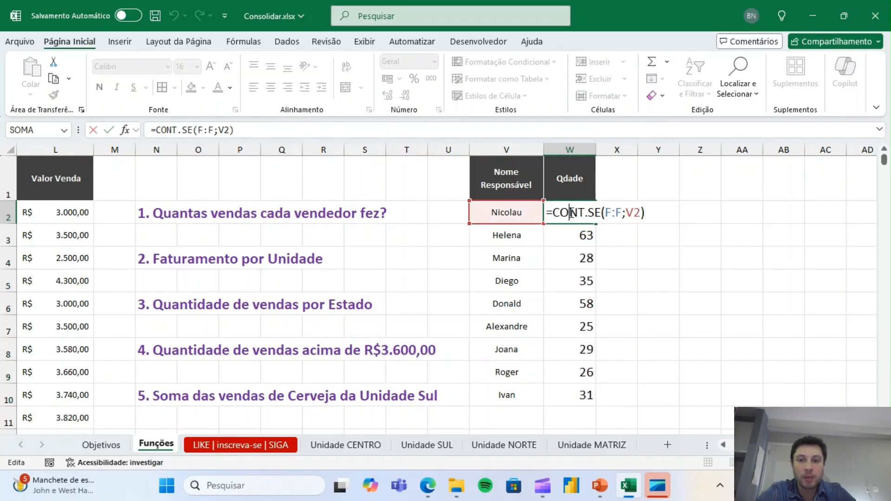
left_click(606, 231)
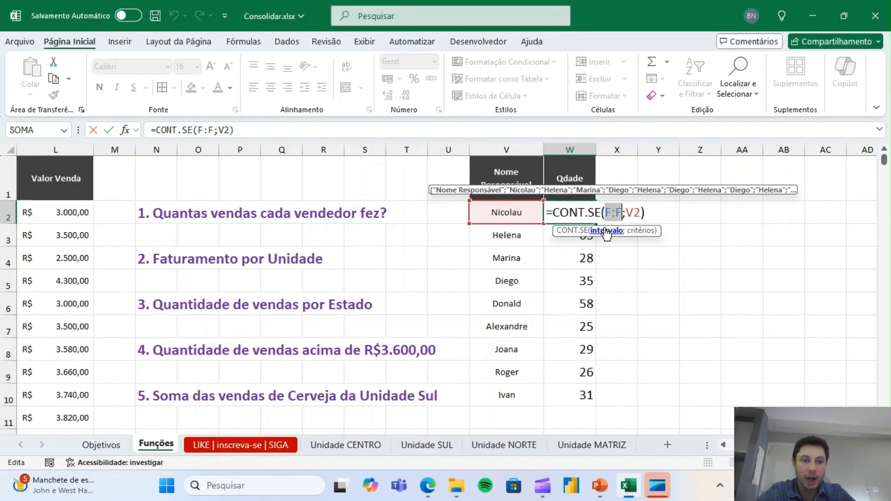
key("Escape")
double_click(586, 235)
key("Escape")
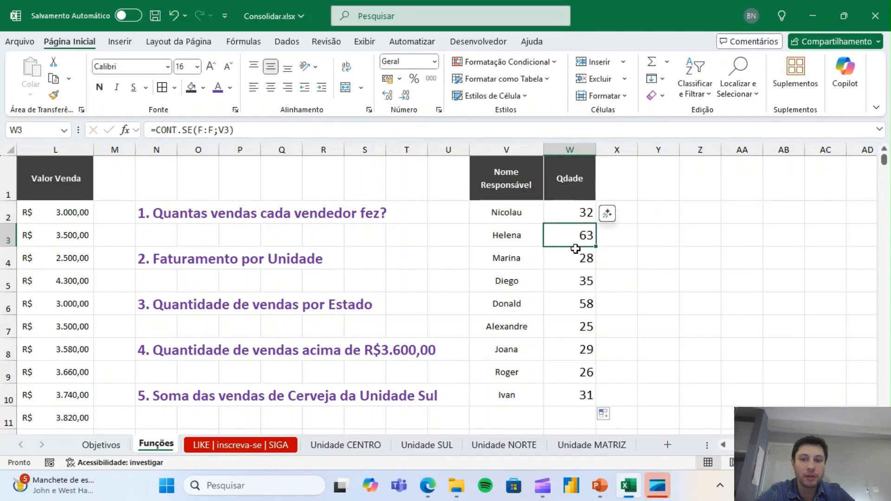
Replace the whole-column range in W2's CONT.SE formula with F2:F328 and move to the empty cell Z1
left_click(576, 209)
double_click(574, 214)
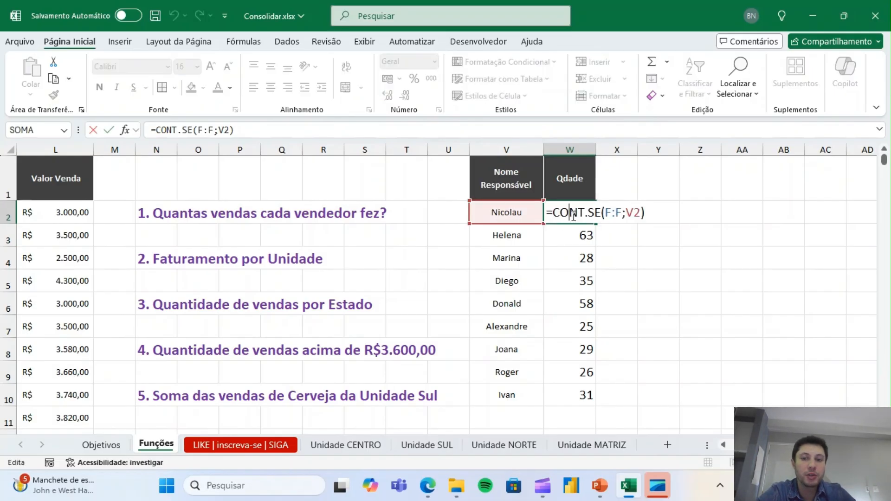
left_click_drag(604, 212, 623, 213)
key("BackSpace")
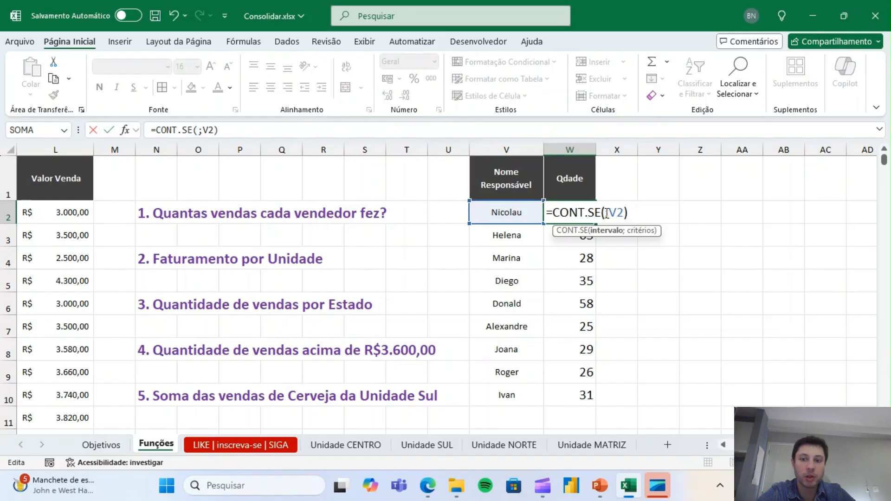
scroll(446, 287, "left", 5)
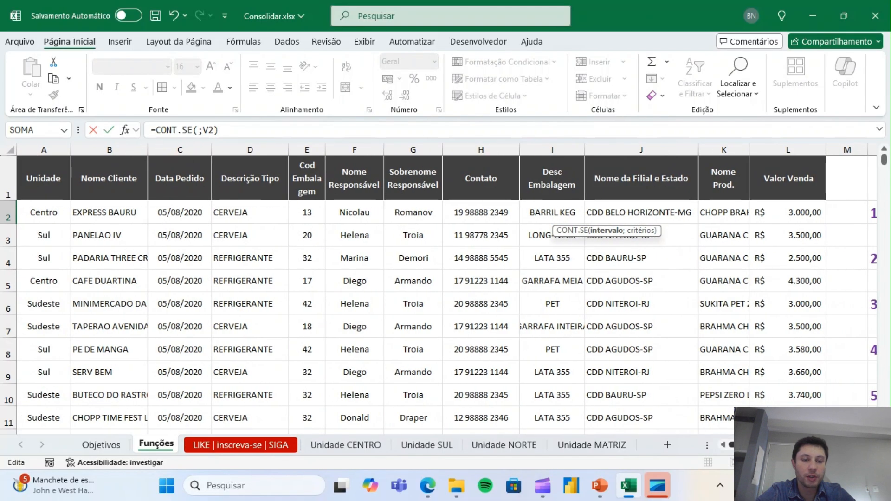
mouse_move(373, 211)
left_mouse_down()
mouse_move(354, 236)
mouse_move(354, 284)
mouse_move(356, 215)
left_mouse_up()
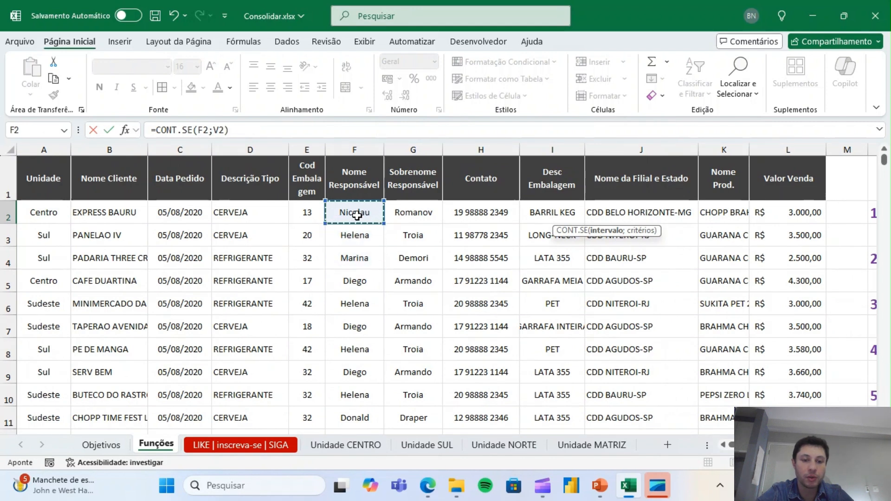
key("ctrl+shift+Down")
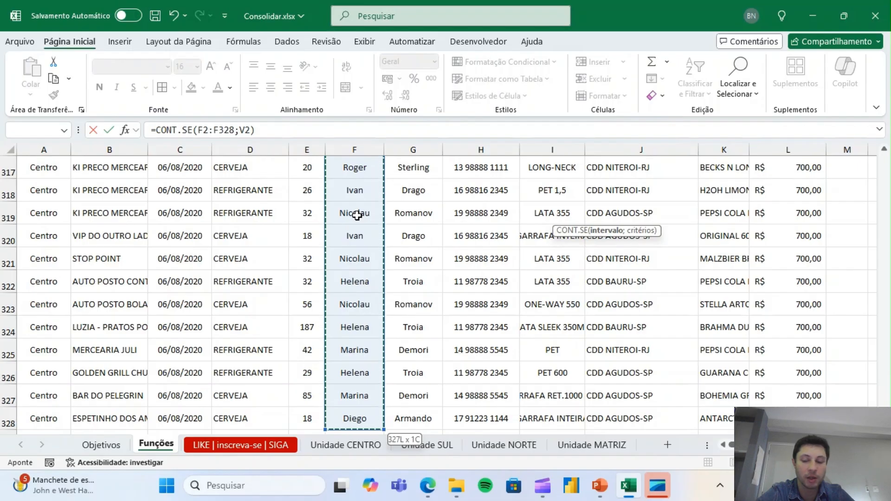
key("Return")
key("Up")
key("Up")
key("Right")
key("Right")
key("Right")
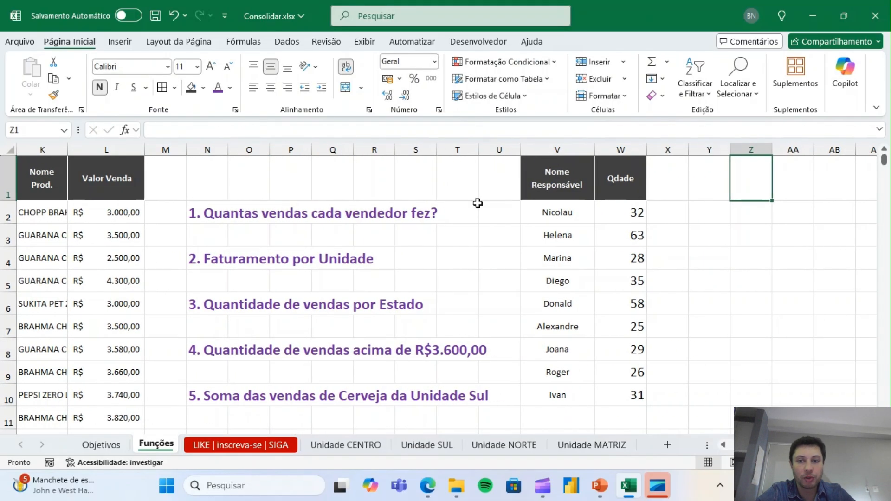
Fill W2's CONT.SE formula down to W10 and check the column F range and criterion referenced in W3
left_click(634, 213)
double_click(646, 225)
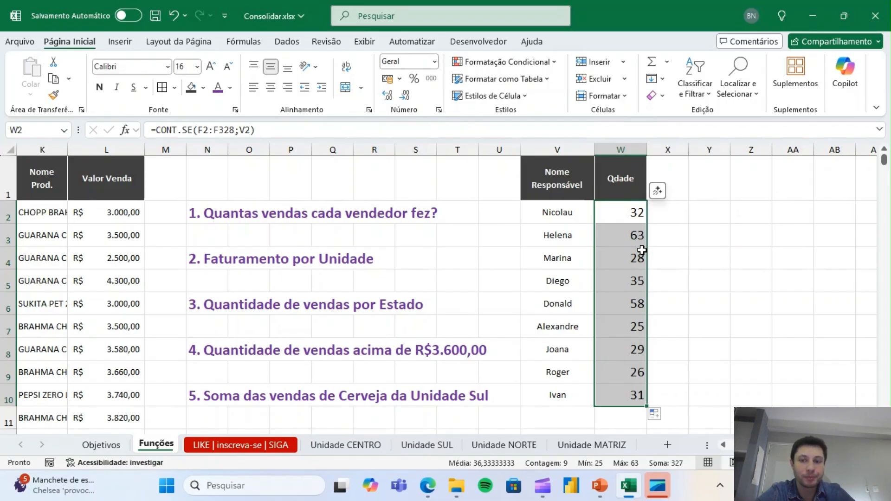
left_click(637, 235)
double_click(636, 237)
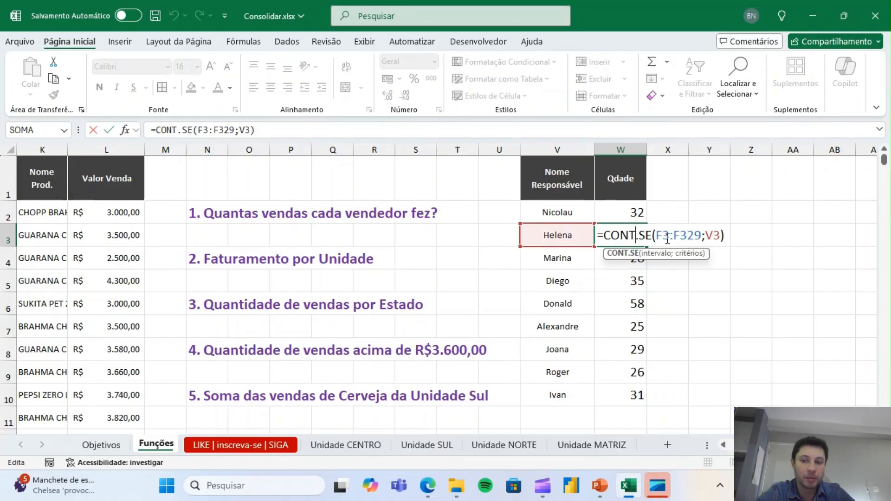
scroll(671, 348, "left", 10)
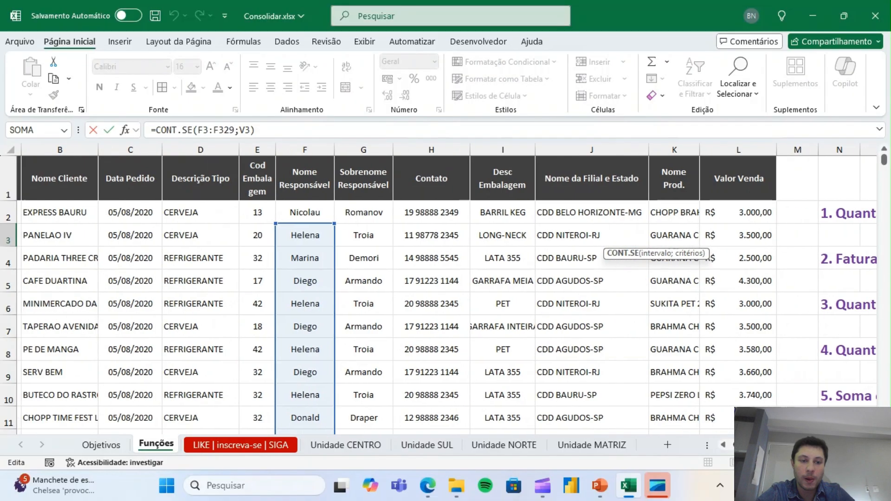
scroll(672, 348, "right", 10)
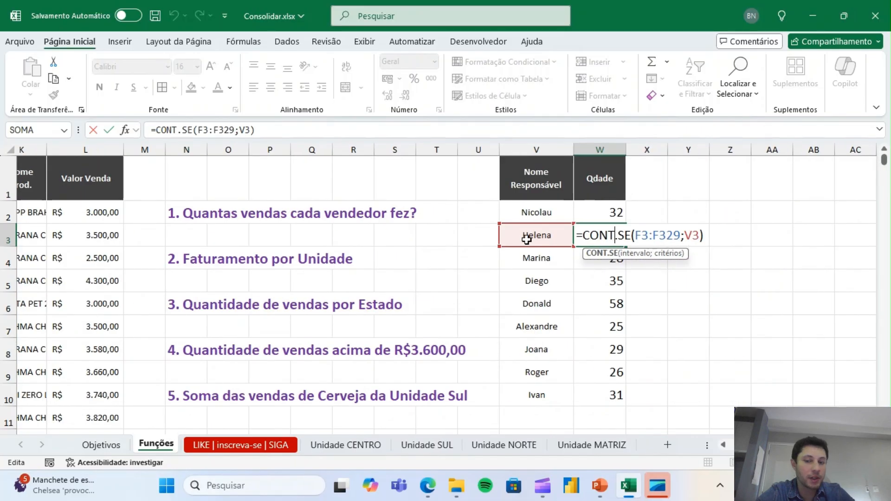
scroll(537, 235, "left", 10)
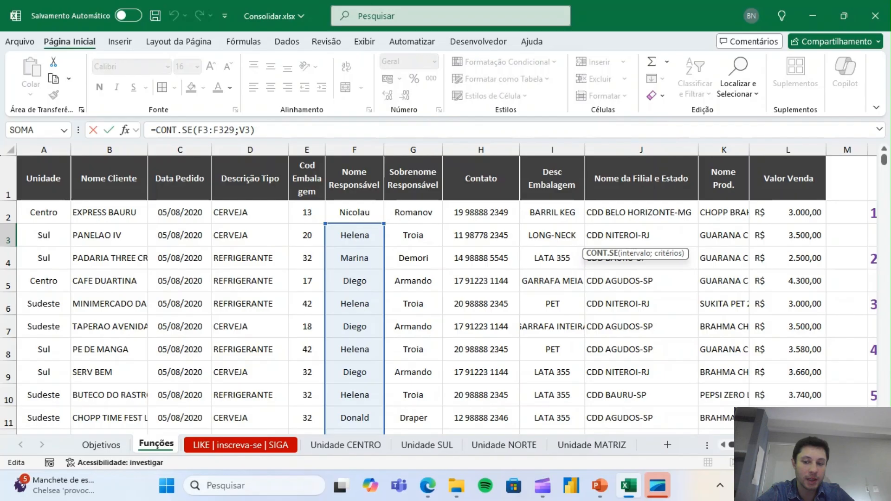
scroll(447, 287, "right", 6)
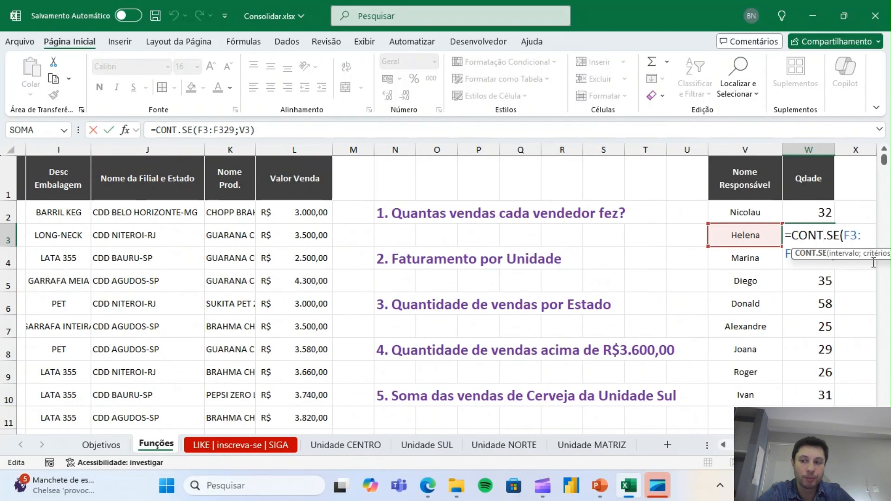
Inspect the column F range referenced by the CONT.SE formula in W8
key("ctrl+Return")
left_click(816, 349)
double_click(816, 349)
scroll(721, 447, "left", 8)
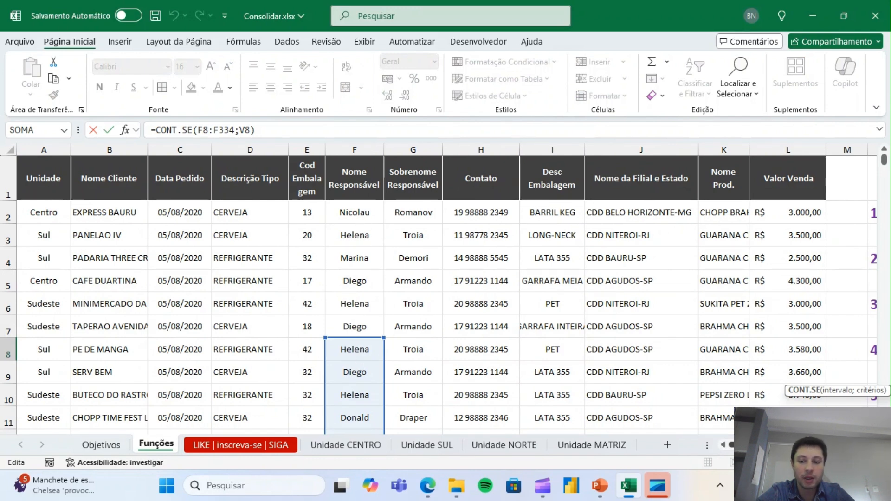
key("Left")
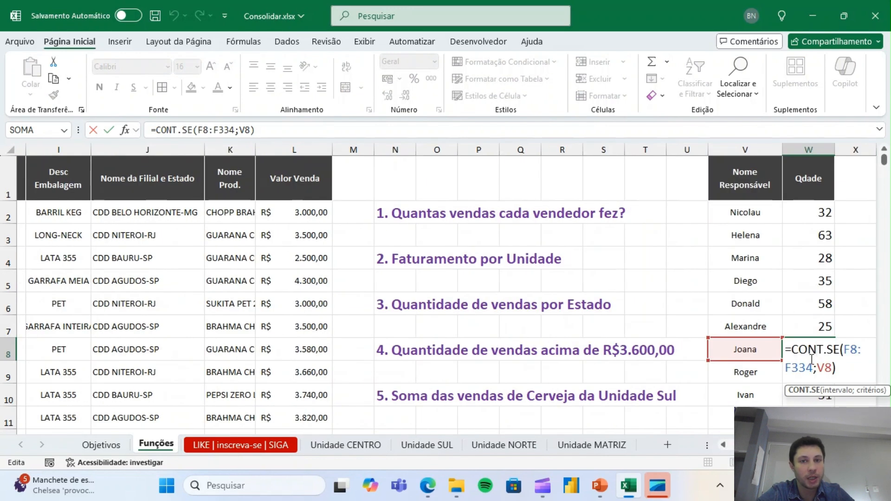
key("ctrl+Return")
left_click(810, 217)
key("Right")
key("Right")
key("Right")
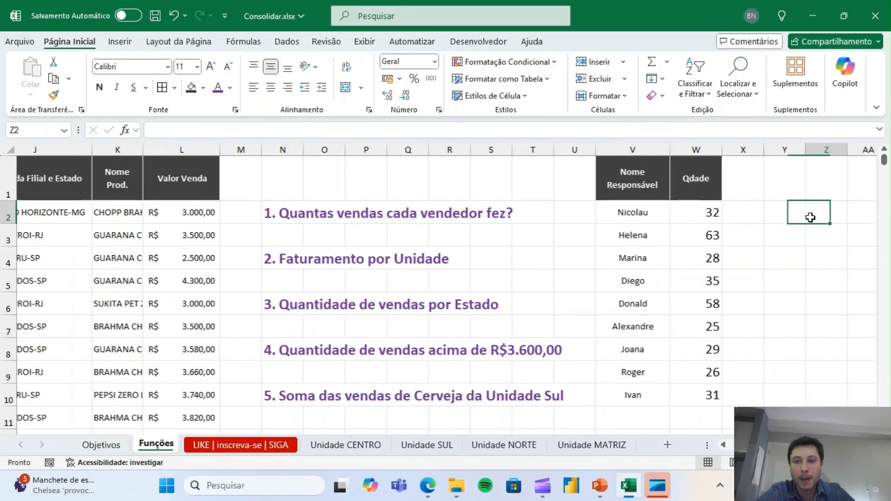
key("Right")
key("Right")
Undo W2's range change and fill the whole-column CONT.SE formula down to W10 again
double_click(627, 214)
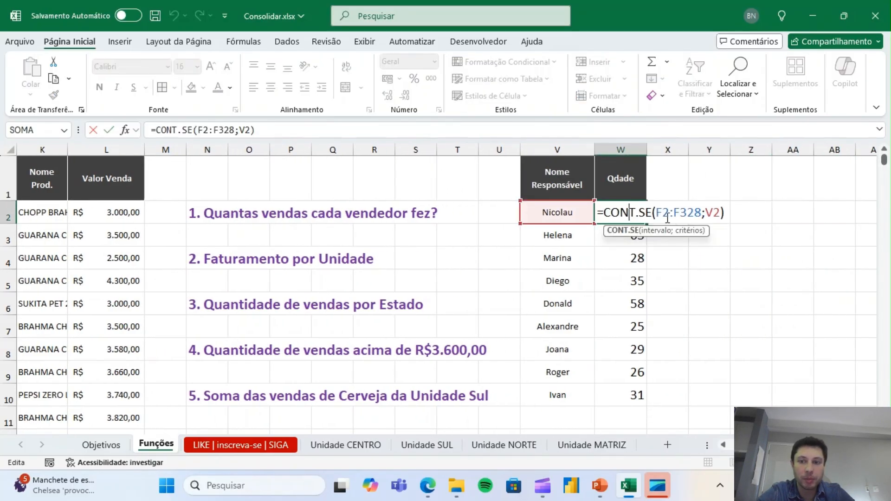
key("ctrl+Return")
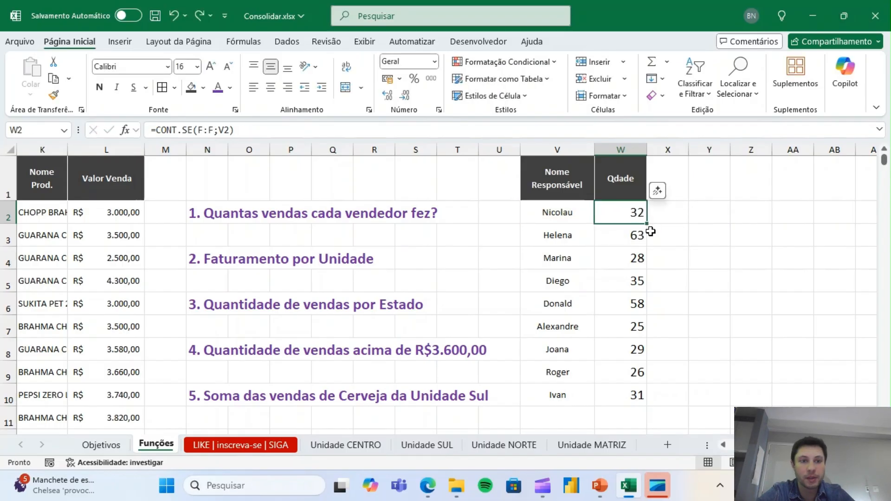
key("ctrl+z")
double_click(648, 224)
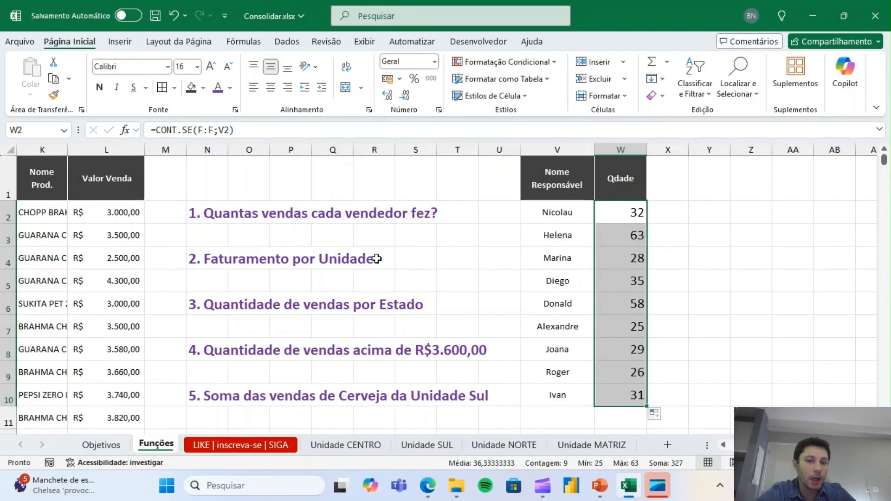
Apply all borders to the seller count table in V1:W10
left_click(724, 239)
left_click(569, 194)
key("ctrl+t")
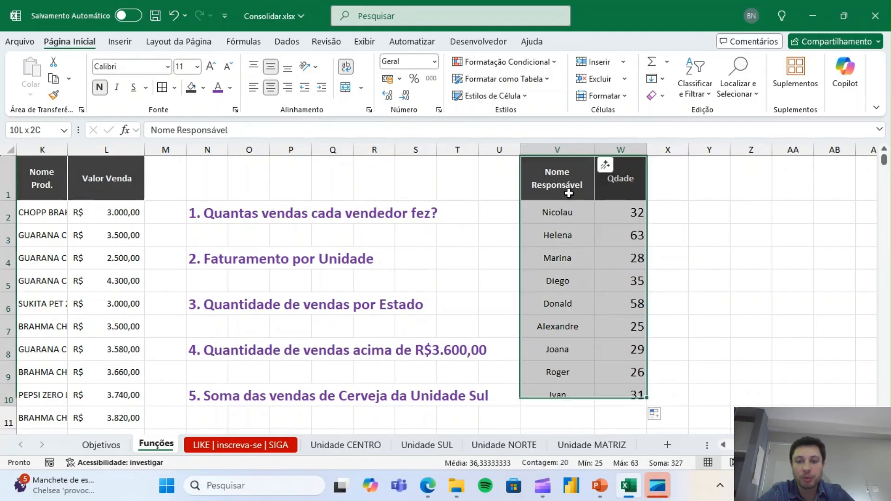
left_click(175, 87)
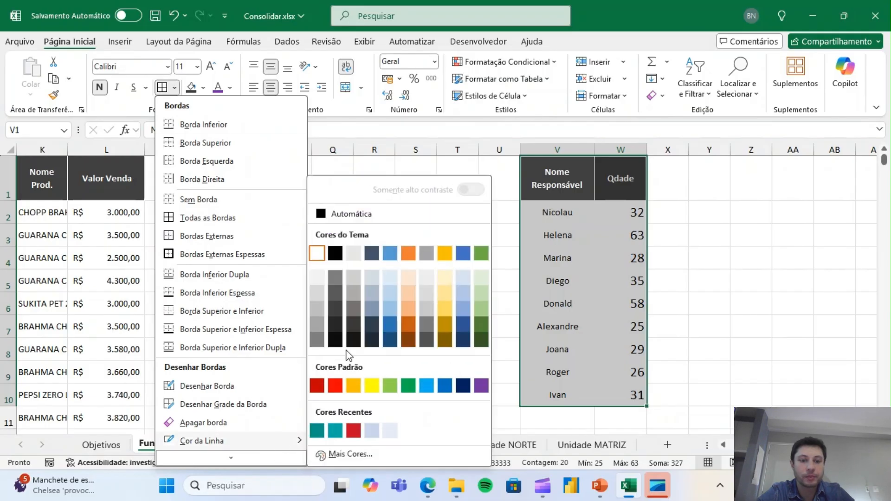
key("Escape")
key("Escape")
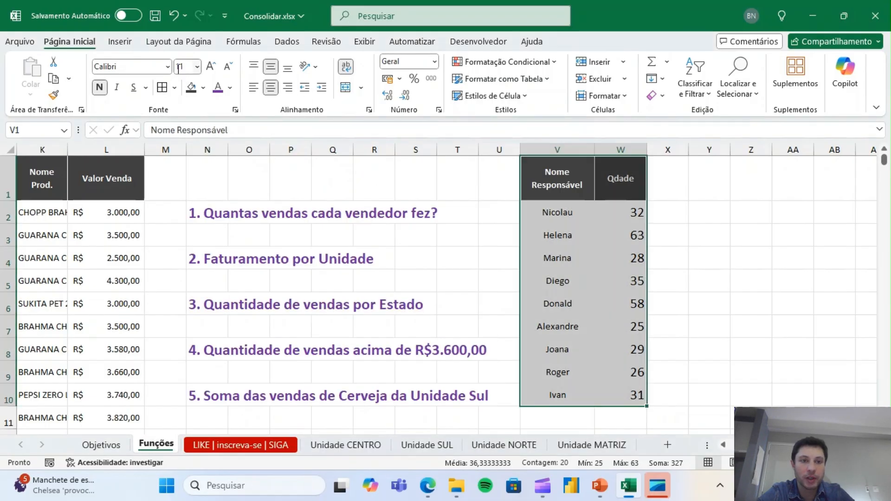
left_click(158, 90)
left_click(290, 349)
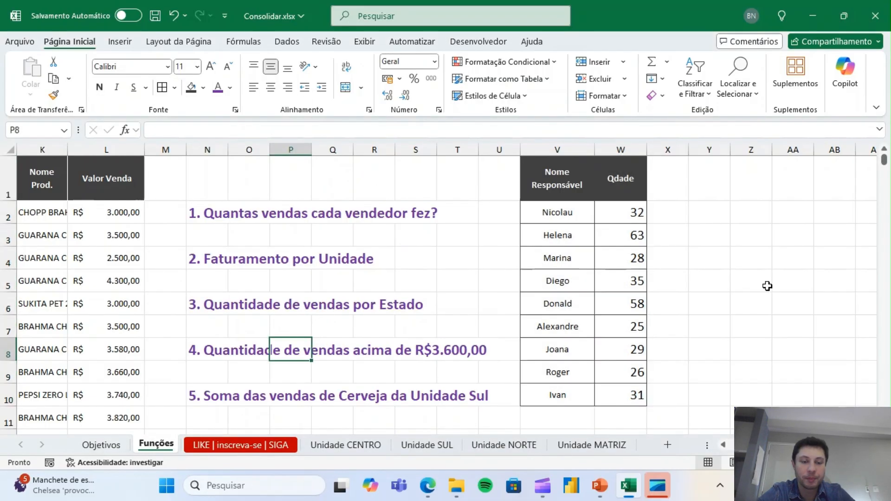
Copy the whole Unidade column A and paste it into column Y
left_click(251, 260)
left_click(226, 259)
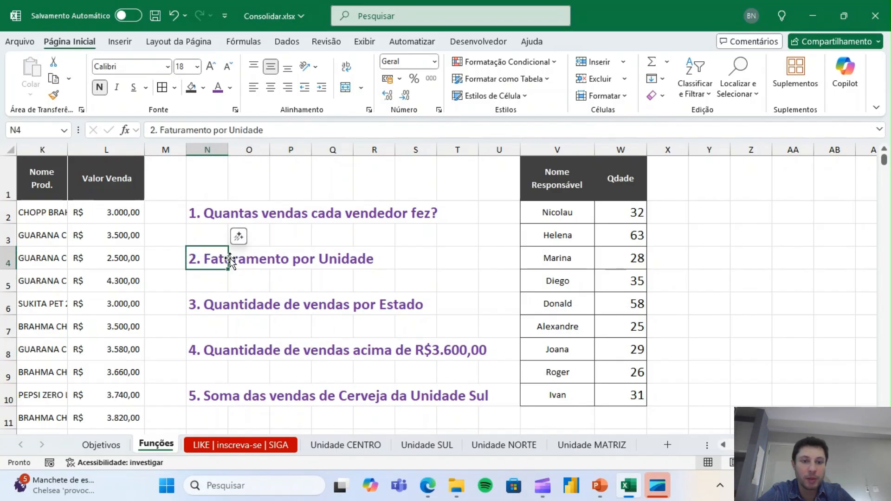
key("Left")
key("Left")
key("Left")
key("Left")
key("Left")
key("Left")
key("Left")
key("Left")
key("Left")
key("Left")
key("Left")
key("Left")
key("Left")
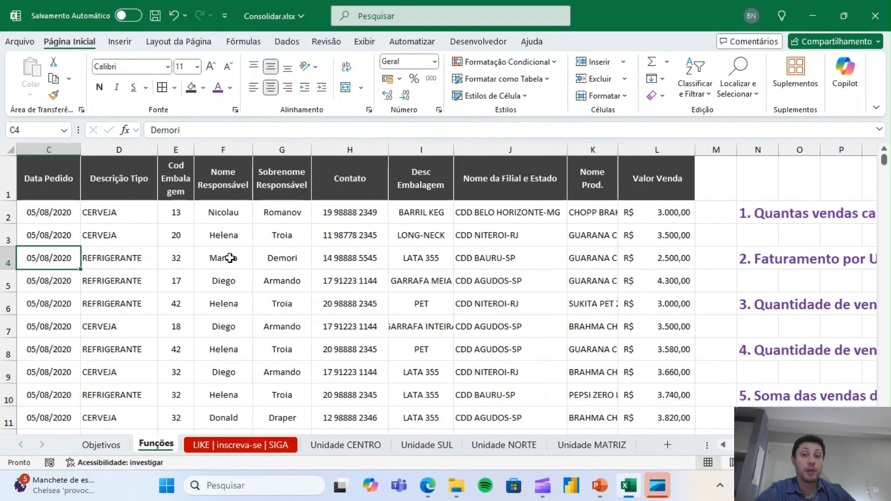
key("Right")
left_click(55, 183)
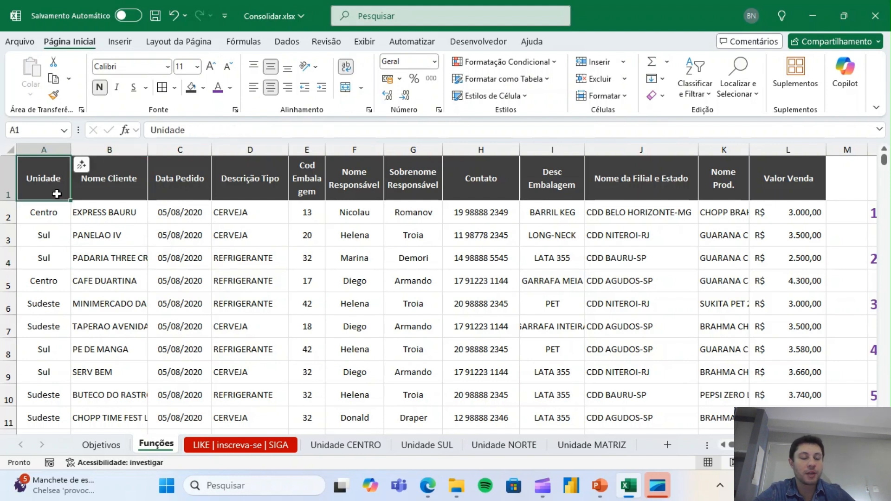
left_click(50, 148)
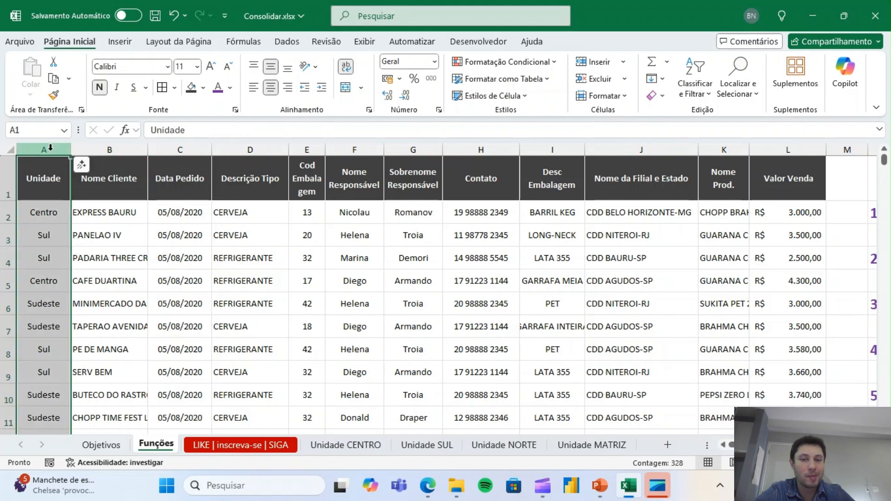
key("ctrl+c")
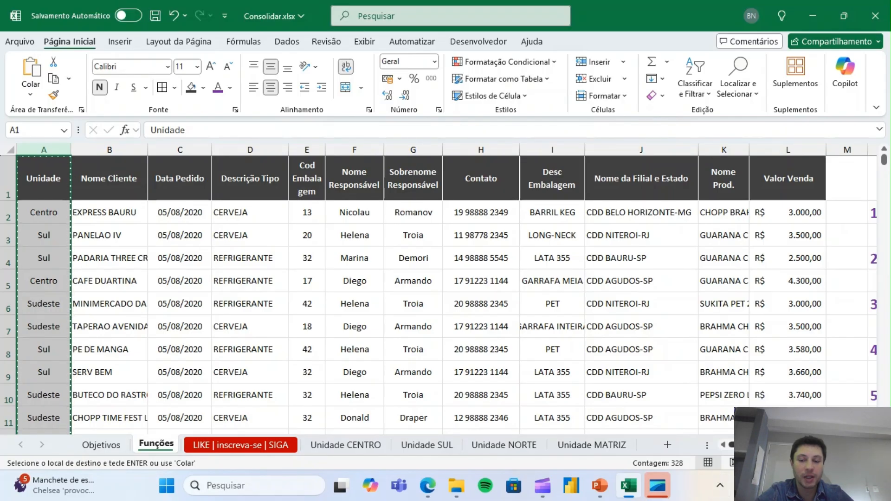
scroll(445, 288, "right", 3)
left_click(787, 236)
scroll(787, 239, "right", 5)
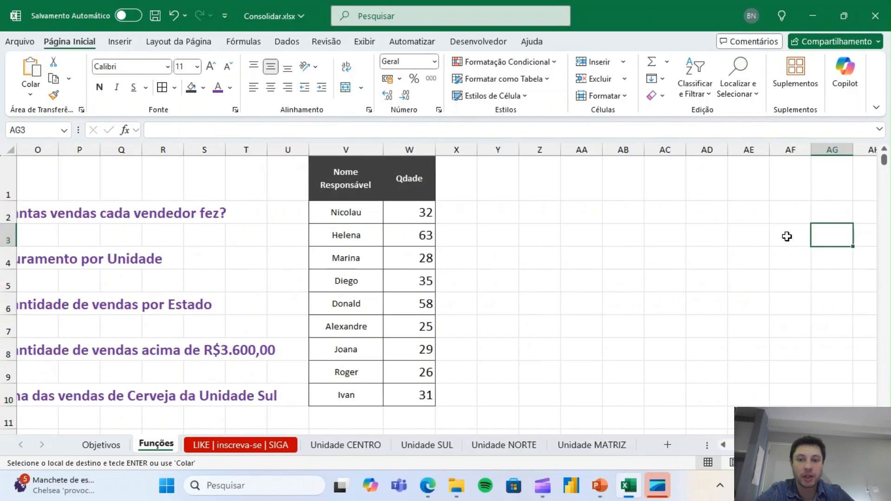
left_click(505, 149)
key("ctrl+v")
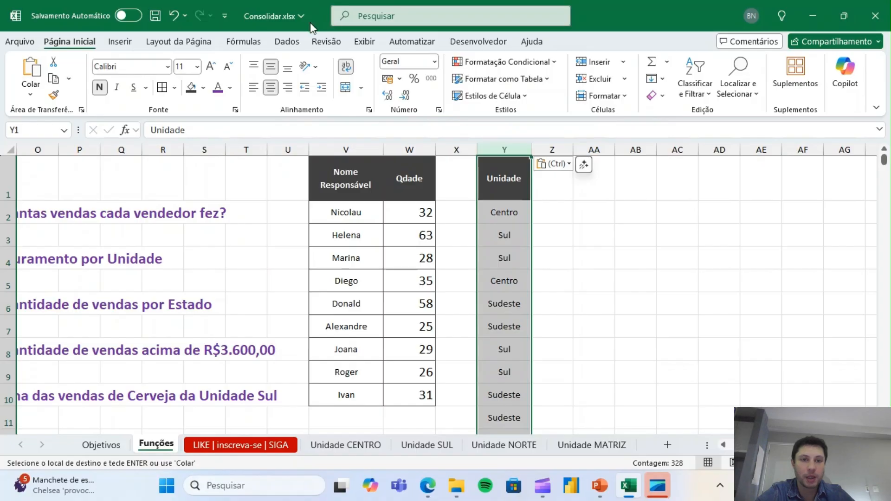
Remove the duplicate values from the Unidade list in column Y
left_click(287, 41)
left_click(591, 83)
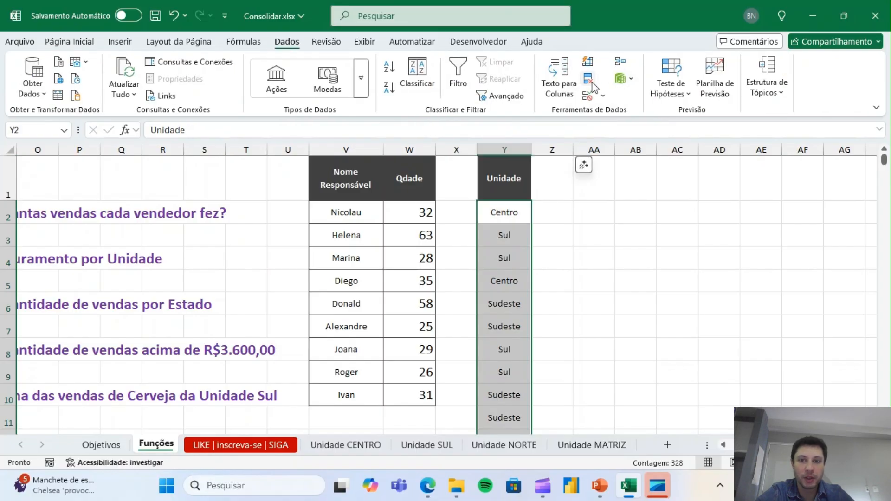
left_click(358, 297)
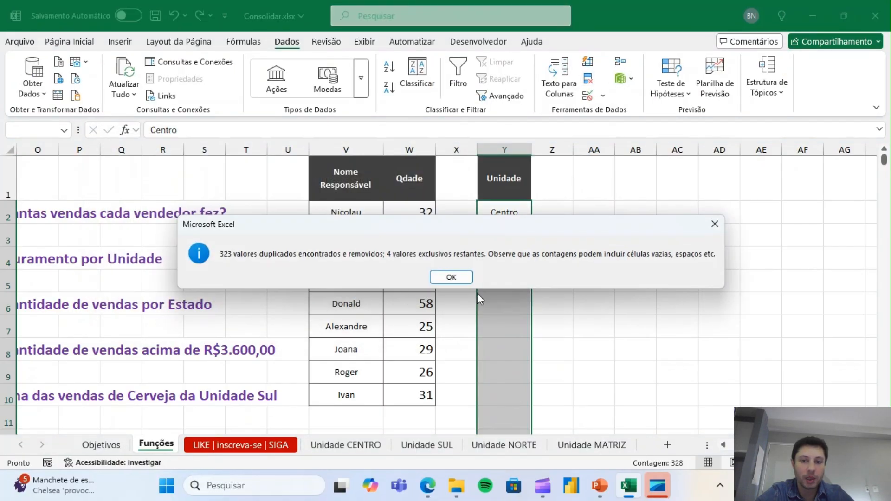
left_click(462, 278)
left_click(604, 235)
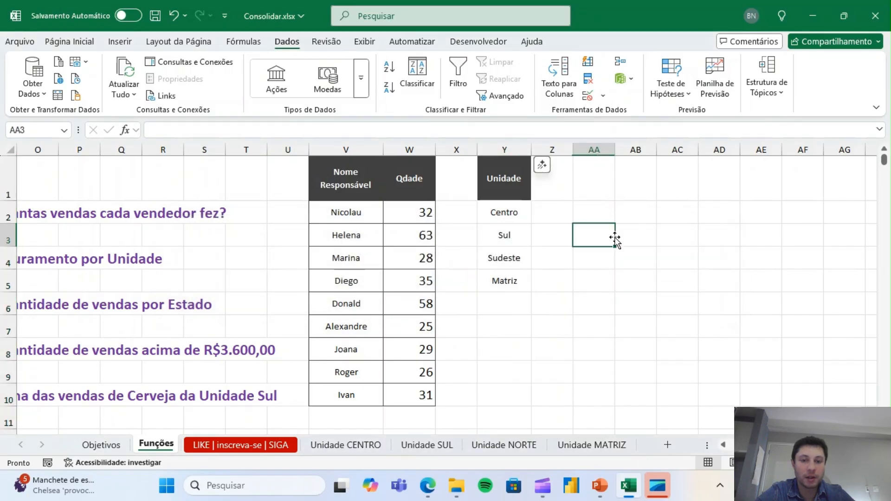
Copy the formatting of Y1:Y5 to column Z starting at Z1 and widen column Z slightly
left_click_drag(521, 179, 552, 281)
left_click_drag(521, 180, 512, 278)
left_click(71, 41)
left_click(54, 96)
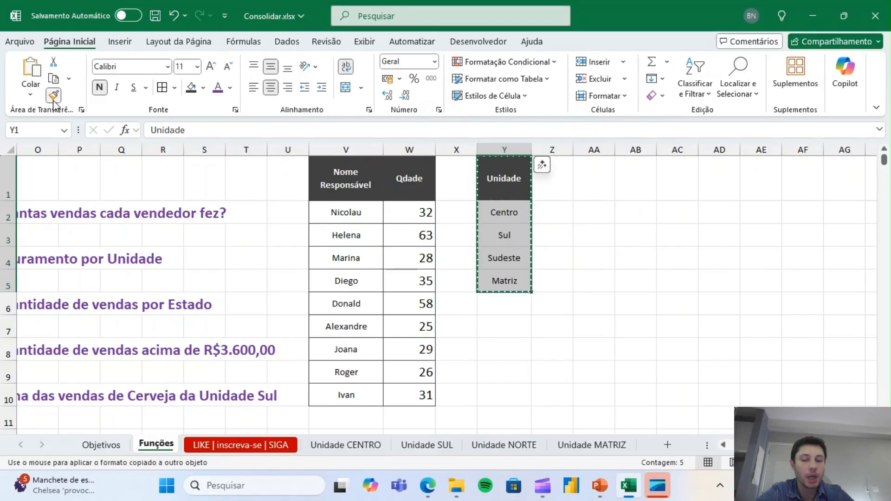
left_click(552, 179)
left_click(633, 231)
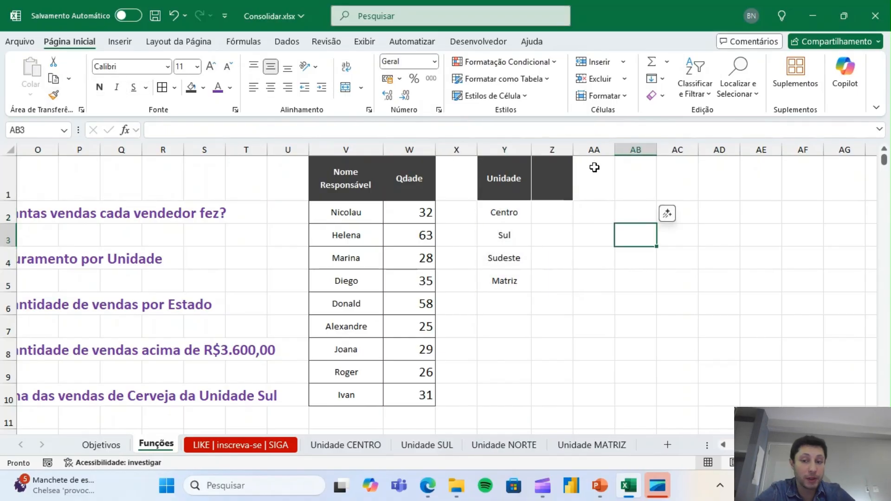
left_click_drag(573, 150, 581, 150)
Enter the heading Valor in cell Z1 beside Unidade
left_click(577, 162)
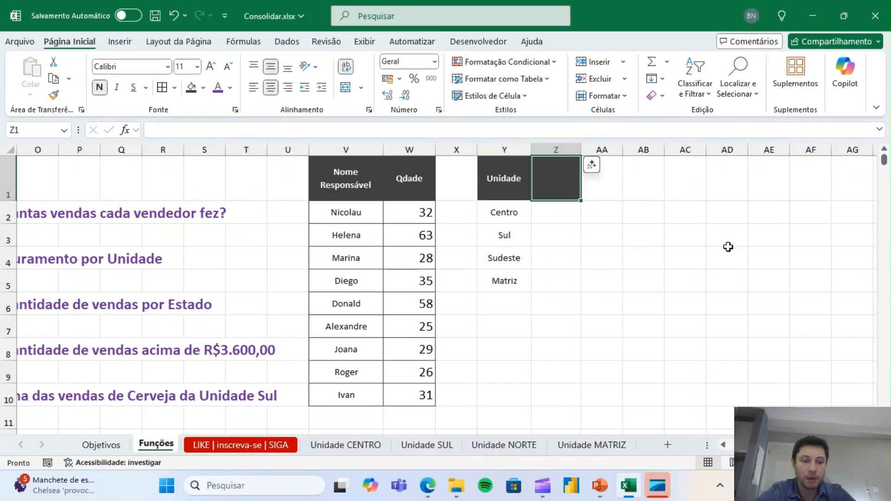
type("Val")
key("Return")
Review question 2 and the Valor Venda and Unidade source columns needed to total revenue per unit
key("Left")
key("Left")
key("Left")
key("Left")
key("Left")
key("Left")
key("Left")
key("Left")
key("Left")
key("Left")
key("Left")
key("Left")
key("Left")
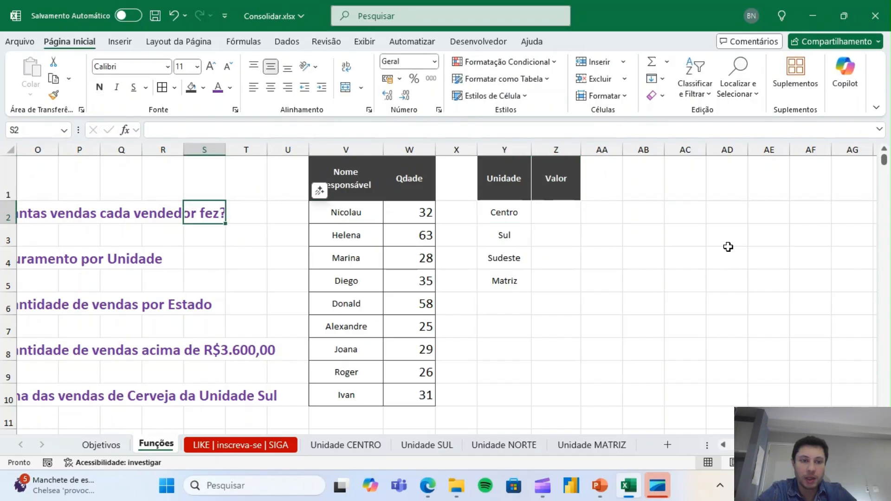
key("Right")
key("Down")
key("Down")
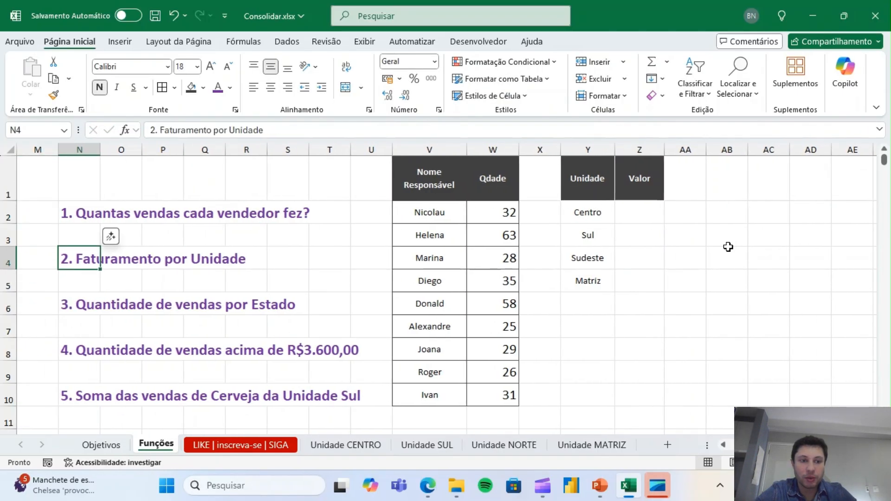
key("Left")
key("Left")
key("Left")
key("Left")
key("Left")
key("Left")
key("Left")
key("Left")
key("Left")
key("Left")
left_click(580, 149)
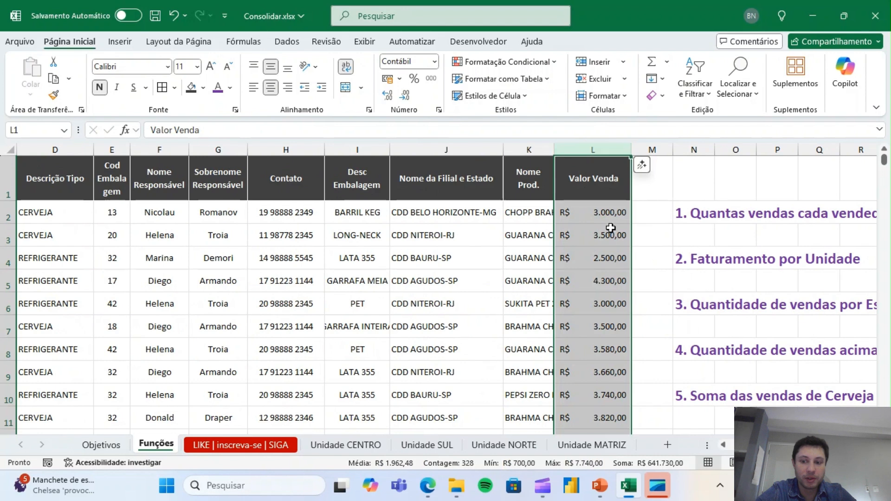
scroll(650, 408, "left", 2)
left_click_drag(51, 188, 42, 397)
scroll(445, 288, "right", 4)
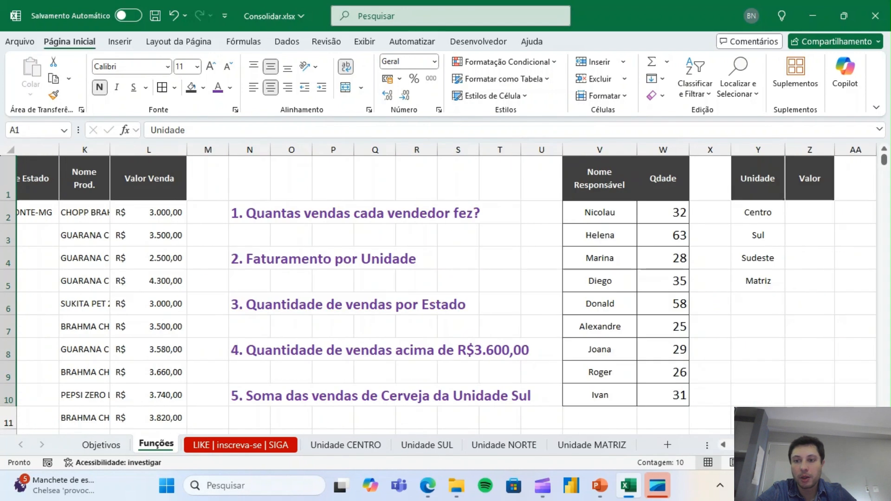
Increase the font size of the first Valor cell, Z2, to 16
left_click(792, 211)
key("Right")
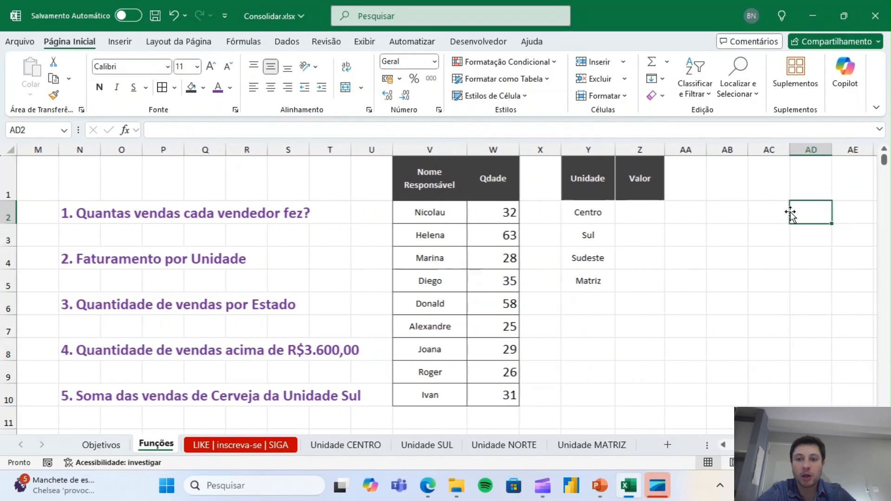
key("Left")
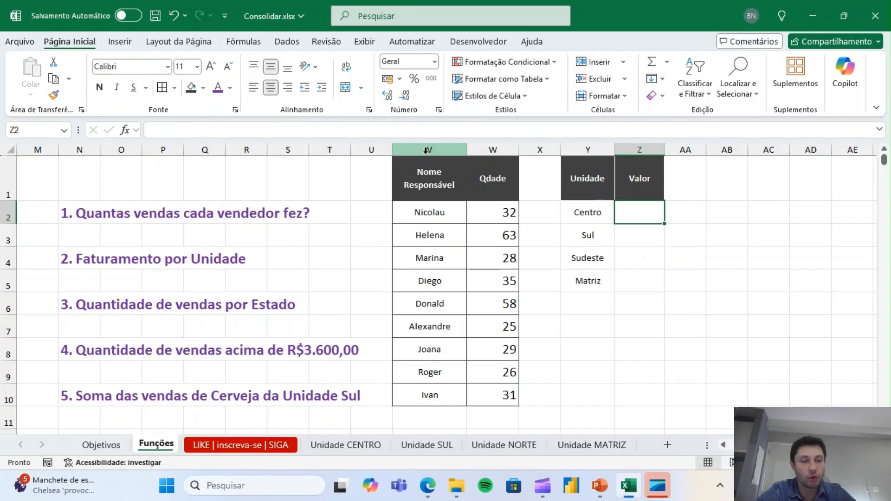
left_click(208, 64)
left_click(207, 64)
left_click(207, 64)
Enter =SOMASE(A:A;Y2;L:L) in Z2 to total the Valor Venda of the Centro unit
type("=")
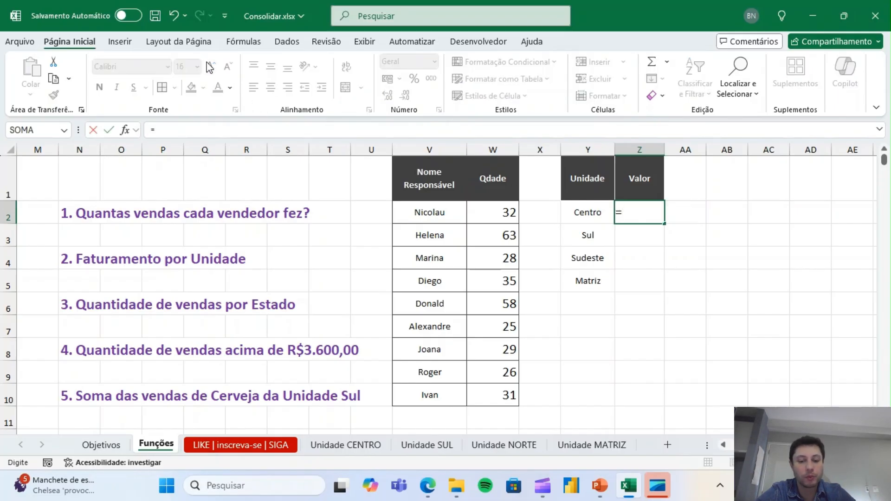
type("somase(")
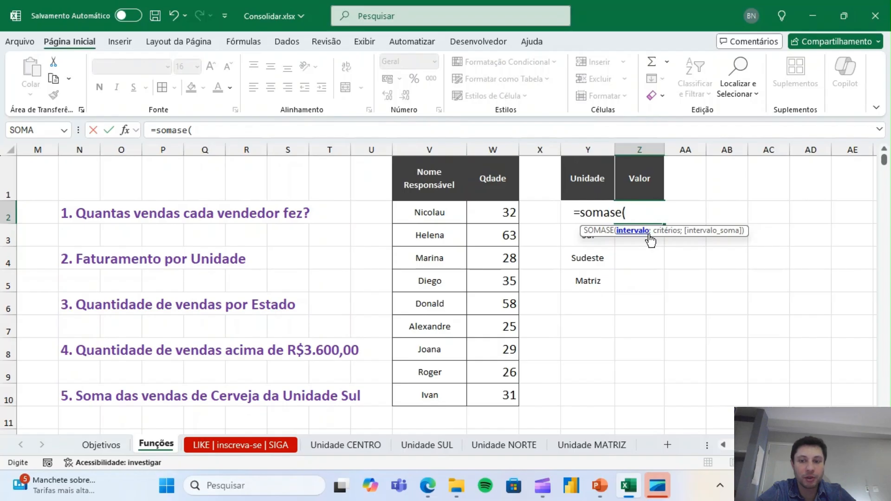
scroll(129, 287, "left", 10)
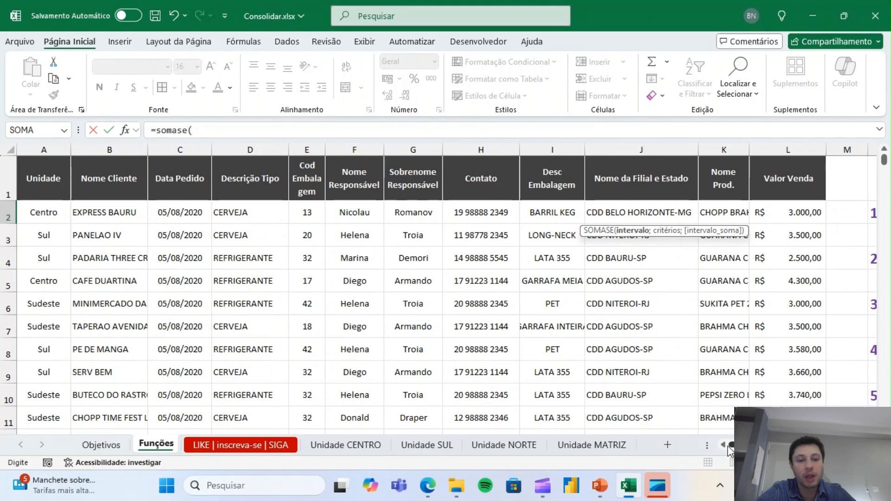
left_click(49, 150)
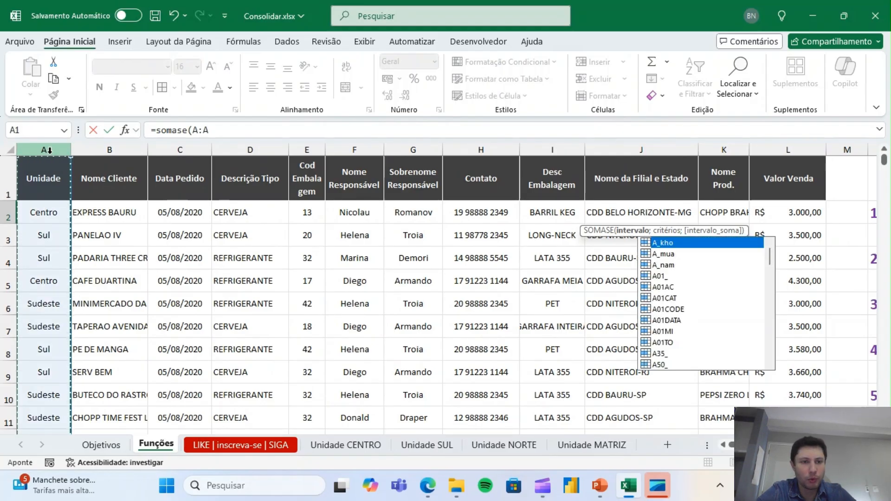
type(";")
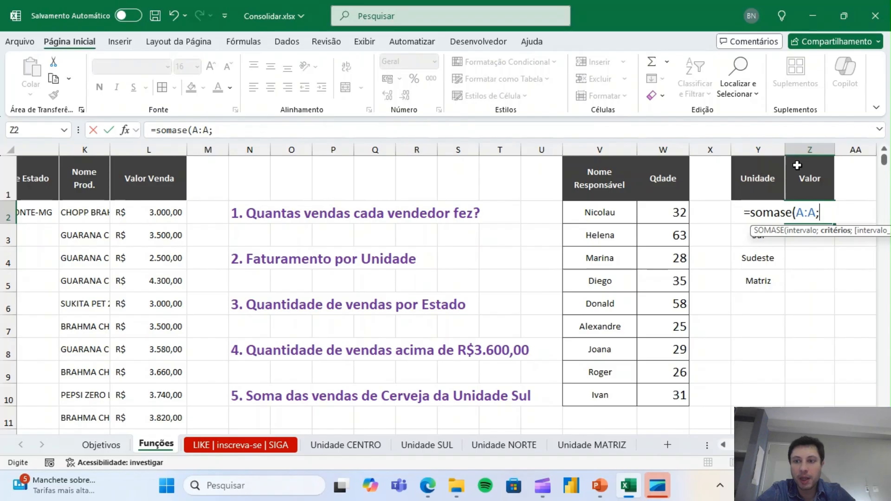
key("Left")
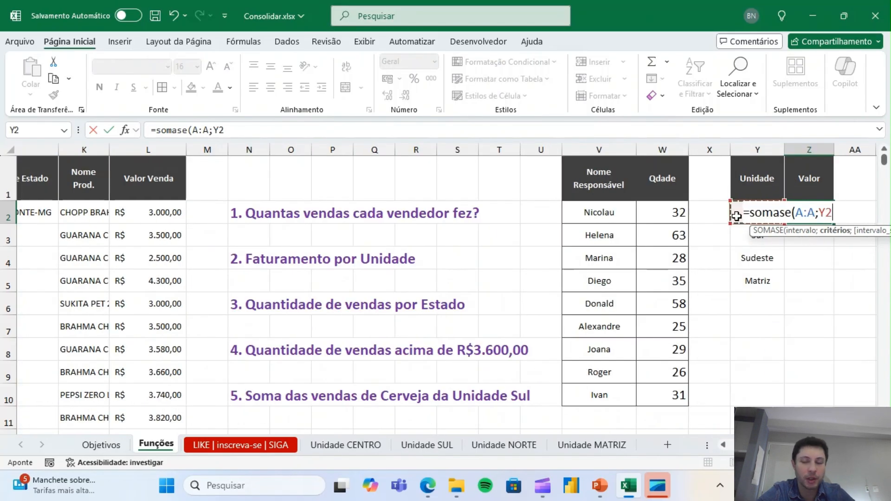
type(";")
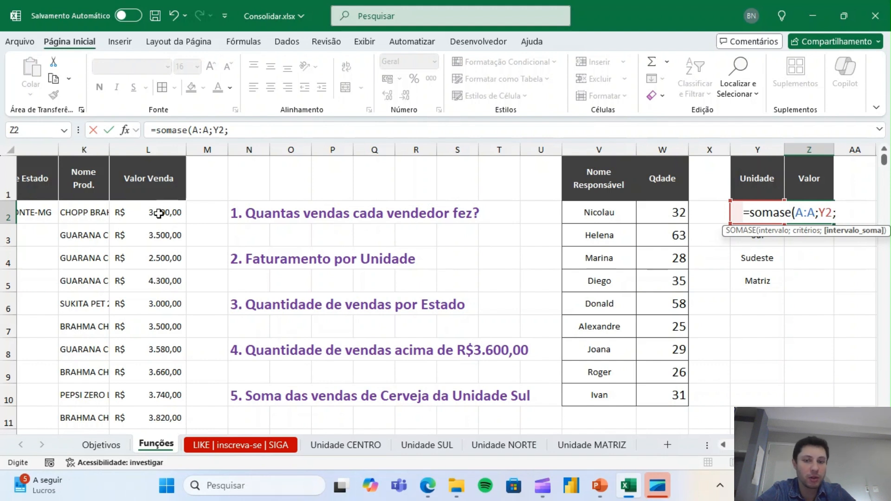
left_click(158, 149)
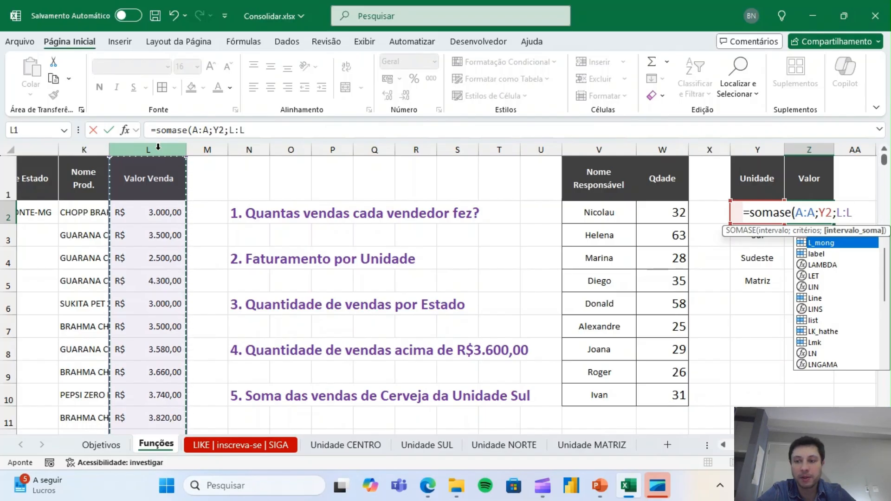
type(")")
key("ctrl+Return")
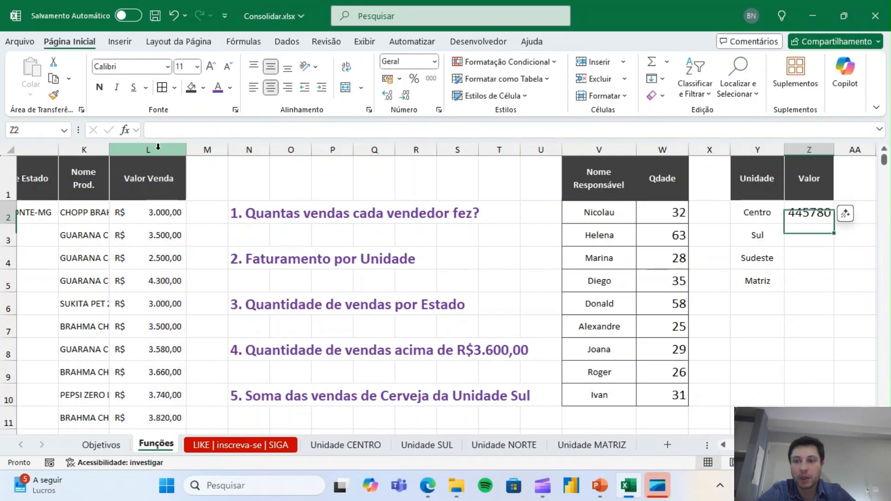
Apply the Contábil currency format to Z2 and widen column Z enough to display the amount
left_click(386, 82)
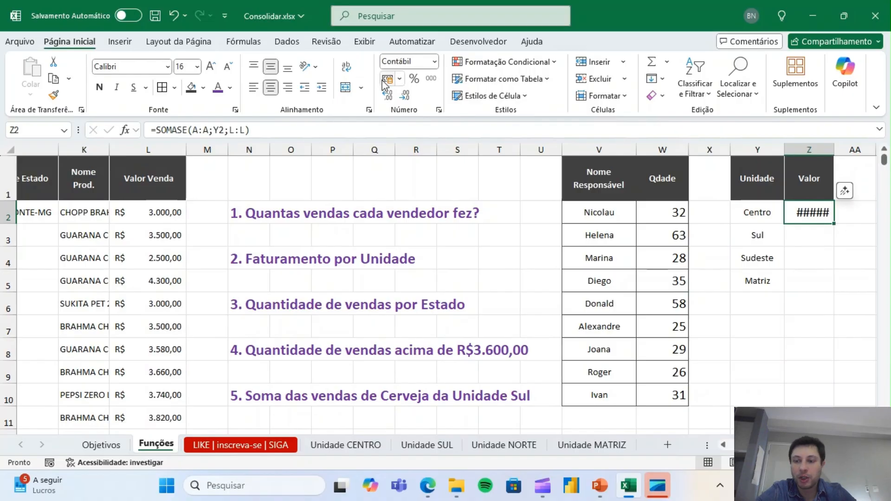
left_click_drag(834, 149, 881, 147)
key("Right")
key("Right")
left_click(765, 213)
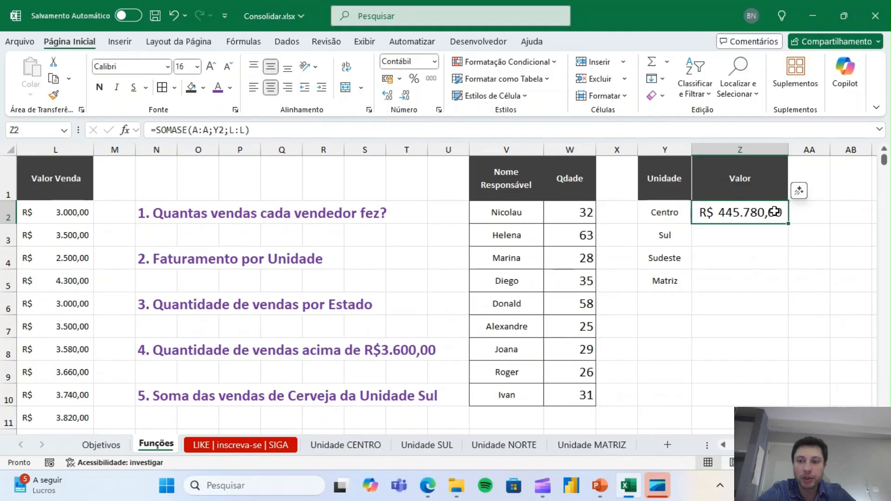
Fill the Z2 formula down to Z5 and apply all borders to the revenue table Y1:Z5
left_click_drag(787, 223, 788, 287)
left_click_drag(659, 181, 742, 282)
left_click(164, 93)
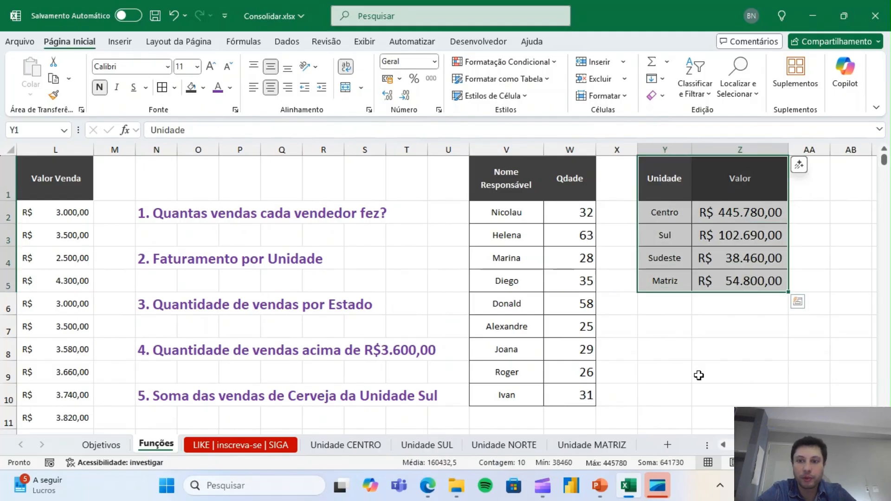
left_click(711, 366)
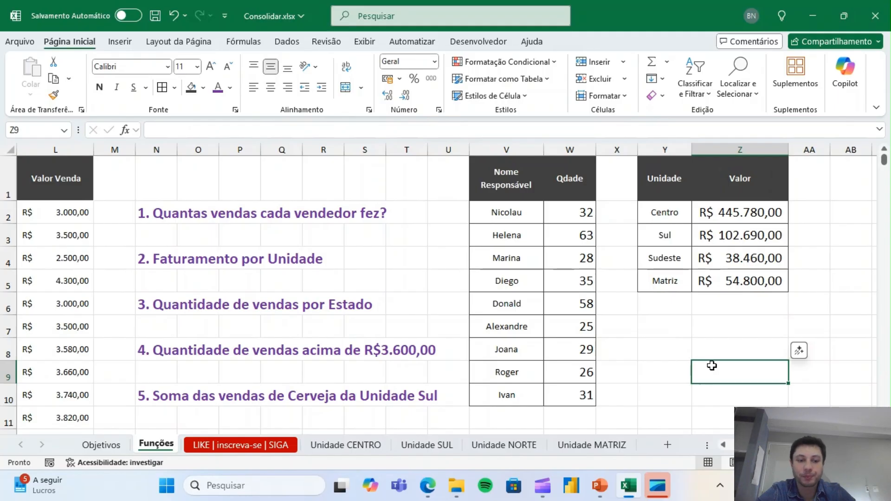
Examine the SOMASE formulas for Centro and Sul against the Unidade entries in column A
key("Right")
key("Right")
key("Right")
key("Right")
key("Right")
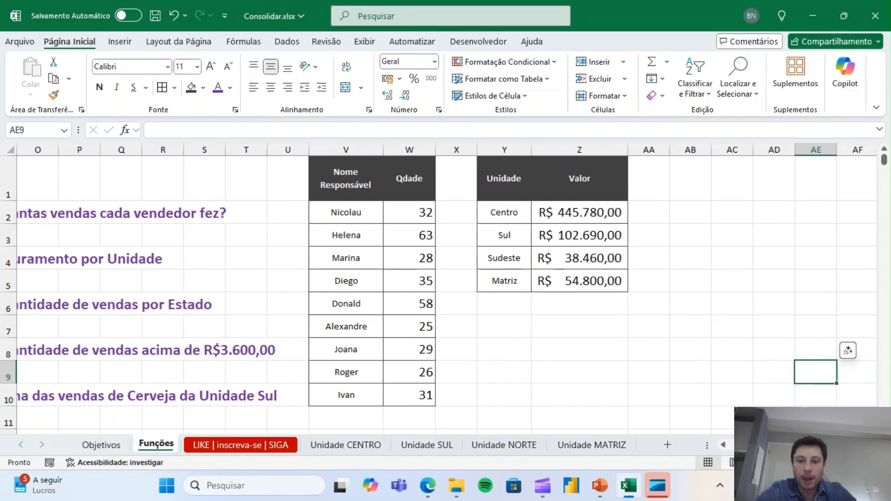
left_click(585, 214)
left_click(581, 234)
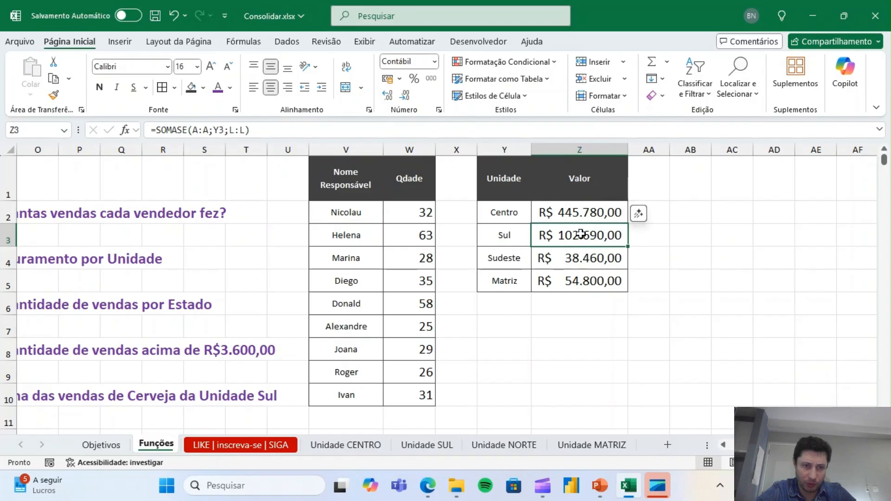
double_click(569, 214)
key("Escape")
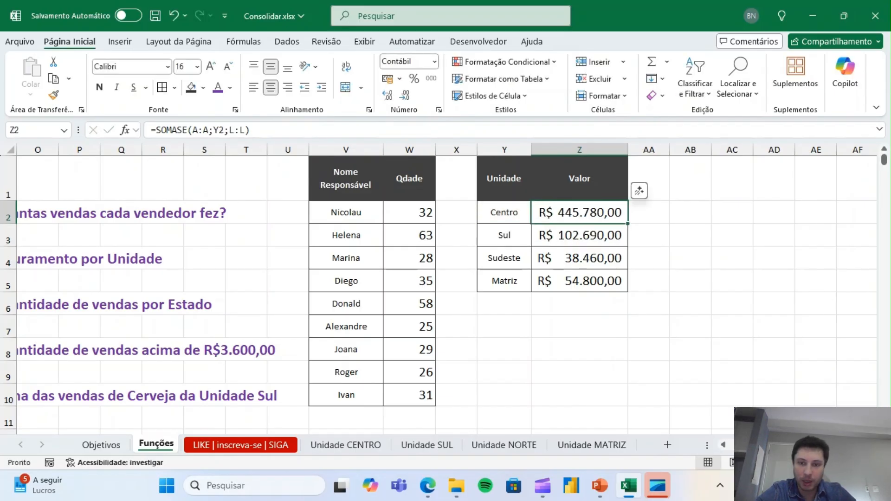
left_click_drag(812, 445, 686, 457)
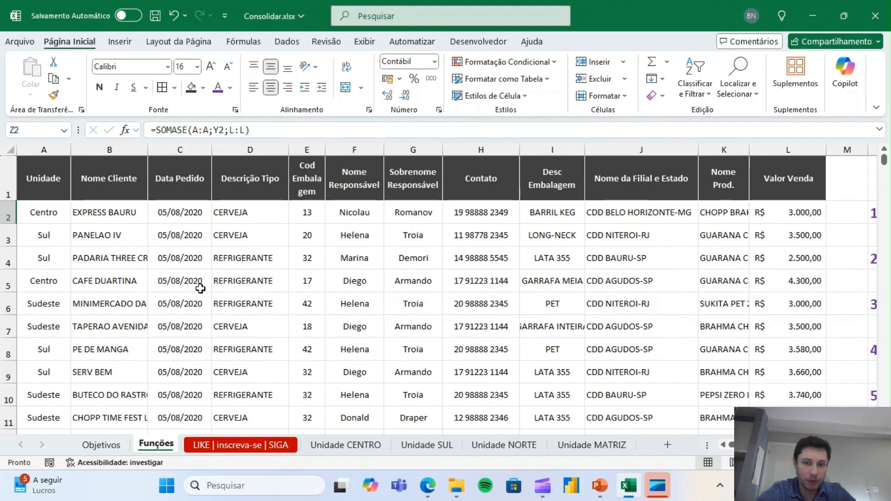
left_click_drag(36, 214, 35, 366)
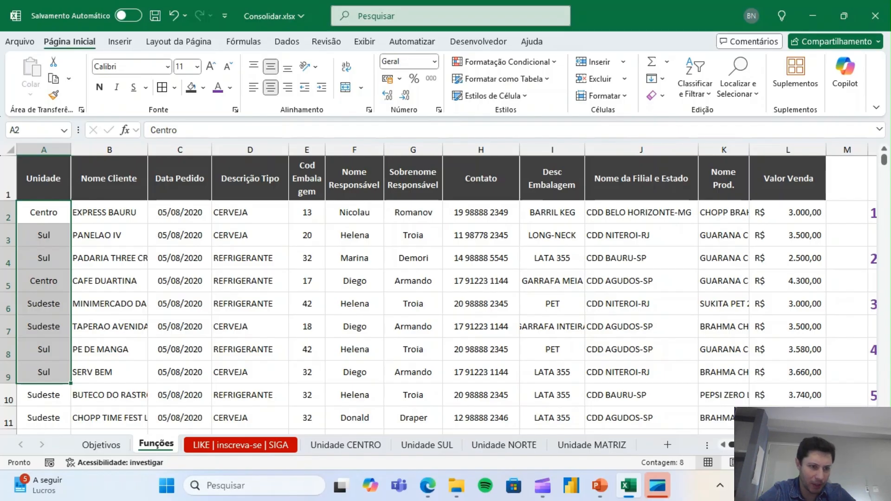
left_click_drag(761, 445, 816, 445)
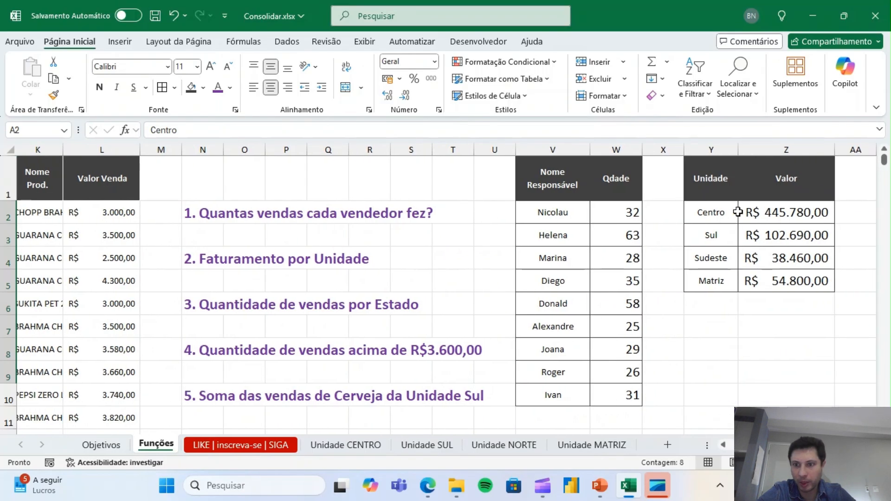
left_click(711, 230)
left_click(798, 234)
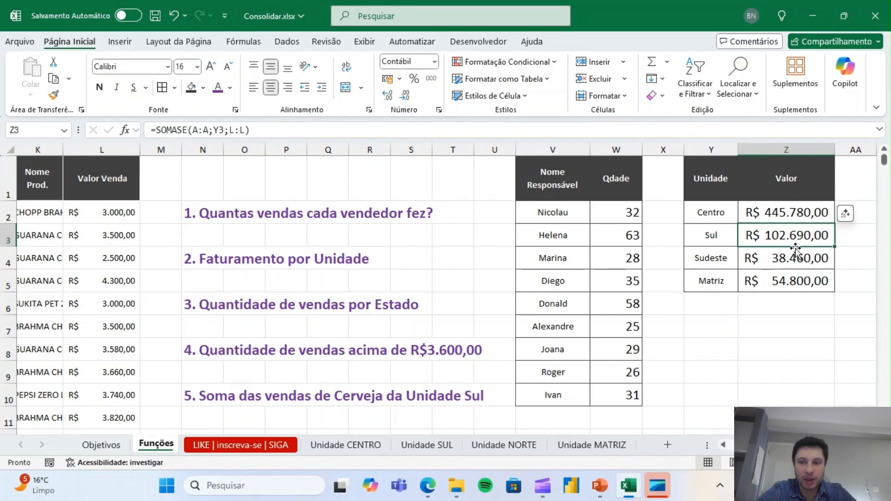
Replace the criteria range A:A in the Z2 SOMASE formula with A2:A328
left_click(786, 216)
double_click(786, 215)
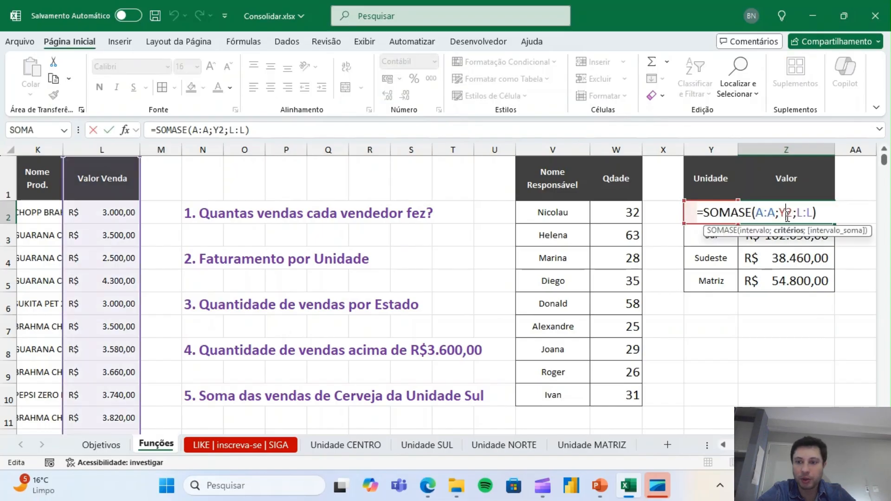
double_click(759, 218)
key("Delete")
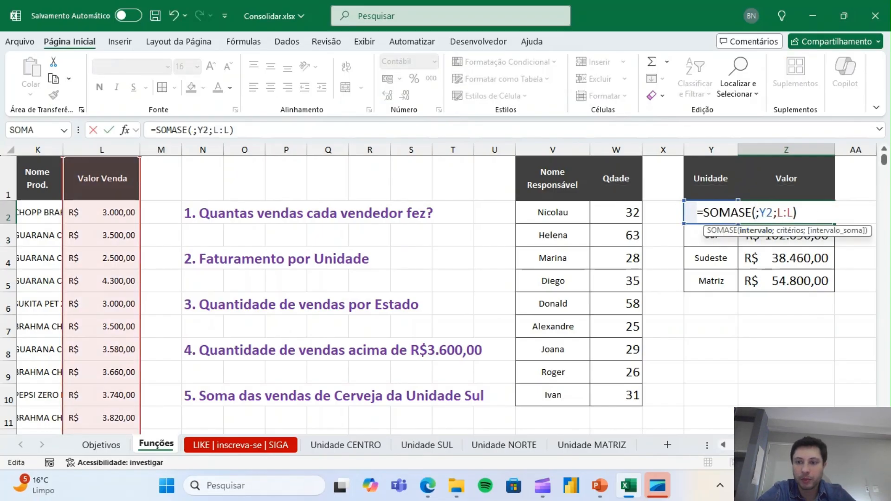
left_click(722, 445)
left_click(41, 213)
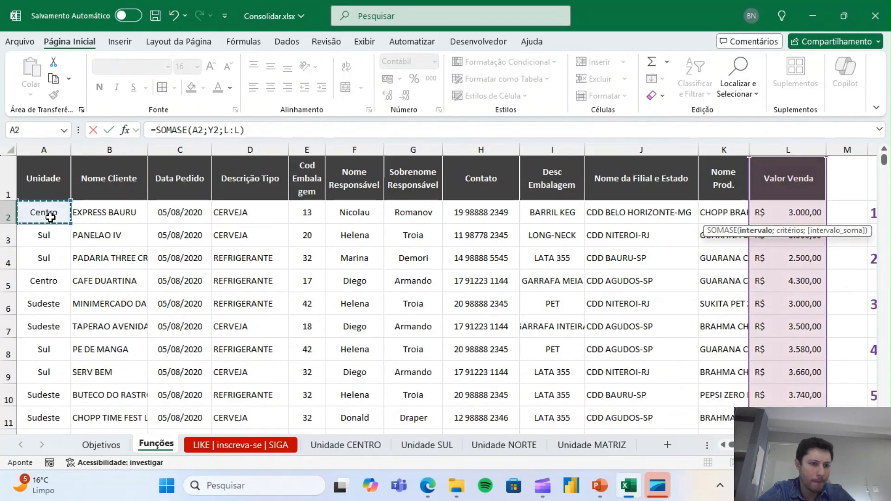
key("ctrl+shift+Down")
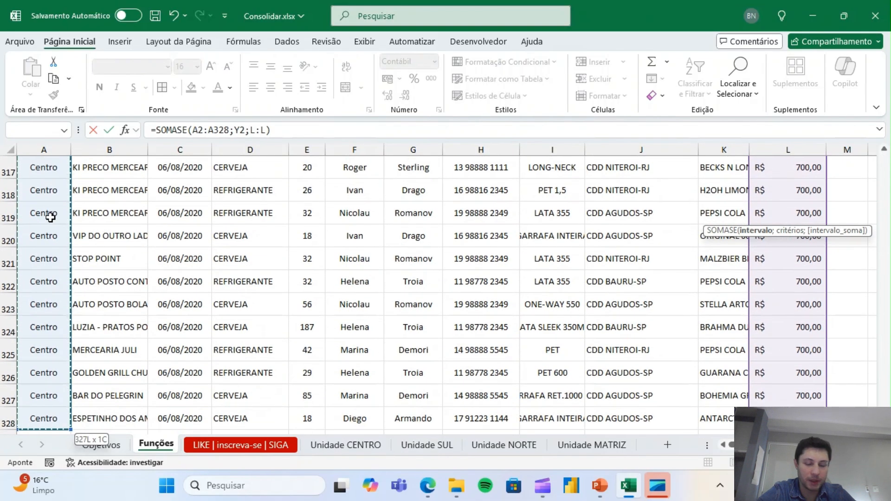
Replace the sum range L:L in the Z2 formula with L2:L328 and confirm the formula
left_click(258, 131)
left_click(248, 130)
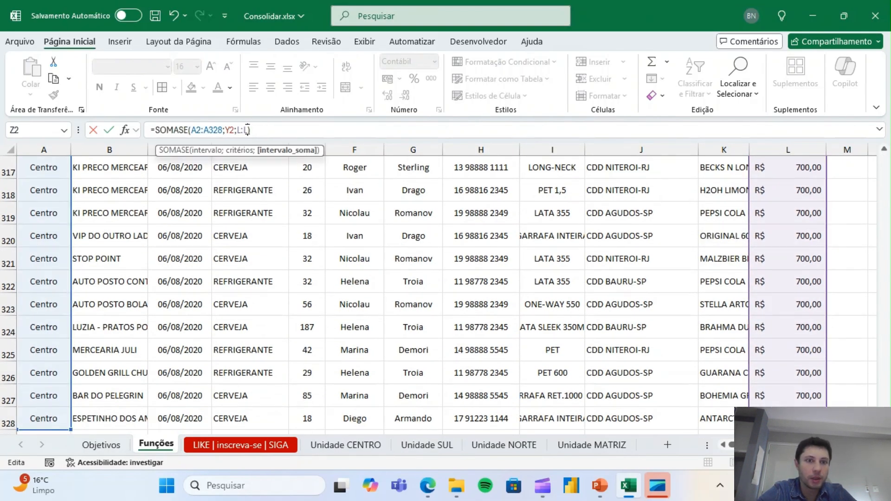
key("BackSpace")
key("BackSpace")
key("BackSpace")
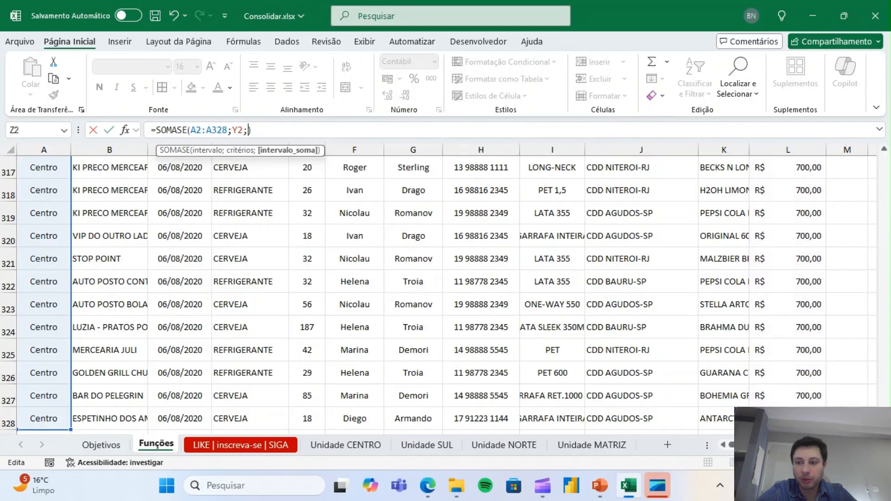
key("ctrl+Home")
left_click(783, 213)
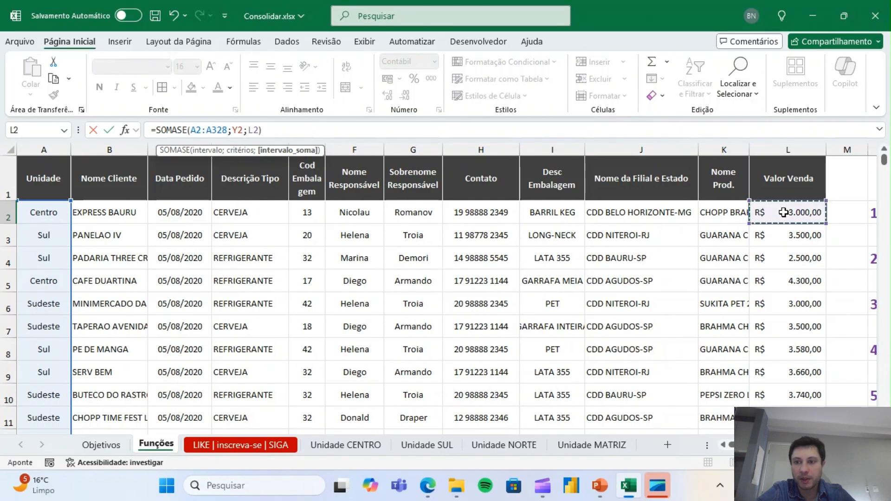
key("ctrl+shift+Down")
scroll(783, 212, "up", 20)
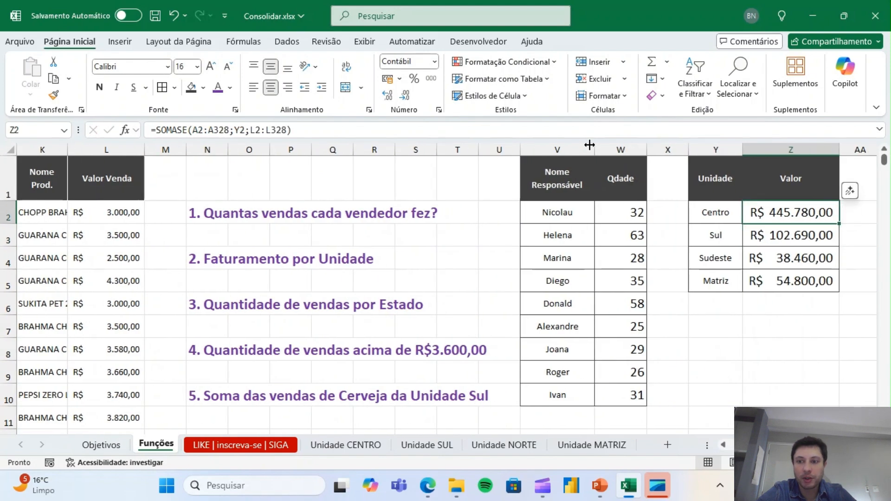
Set the Unidade entry in A2 to Sudeste
key("shift+Down")
key("shift+Down")
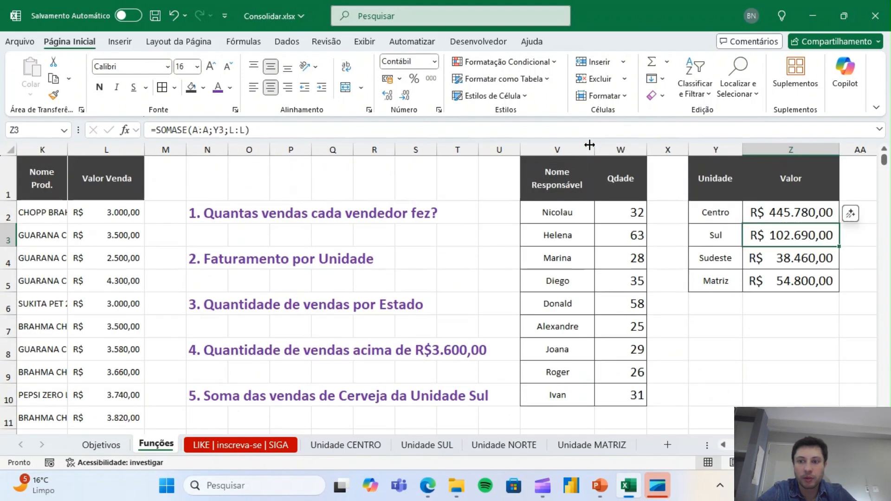
key("Up")
key("Down")
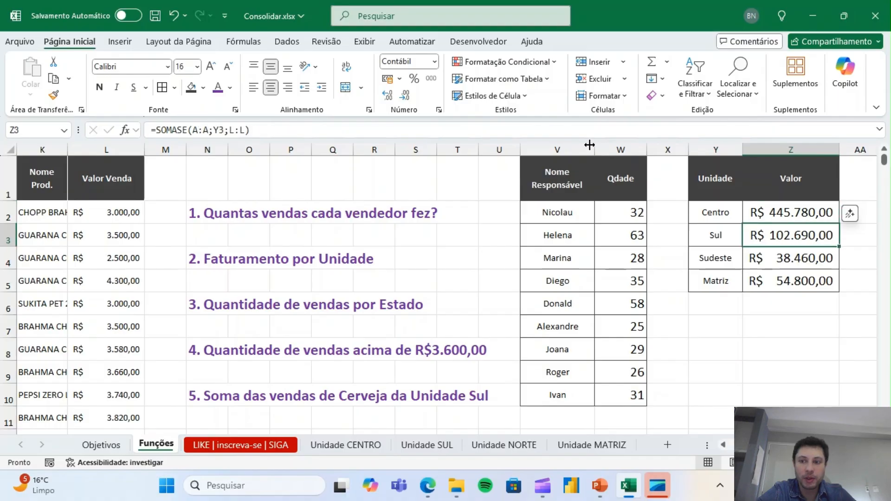
key("Down")
key("Left")
key("ctrl+Left")
key("ctrl+Left")
key("ctrl+Left")
key("ctrl+Left")
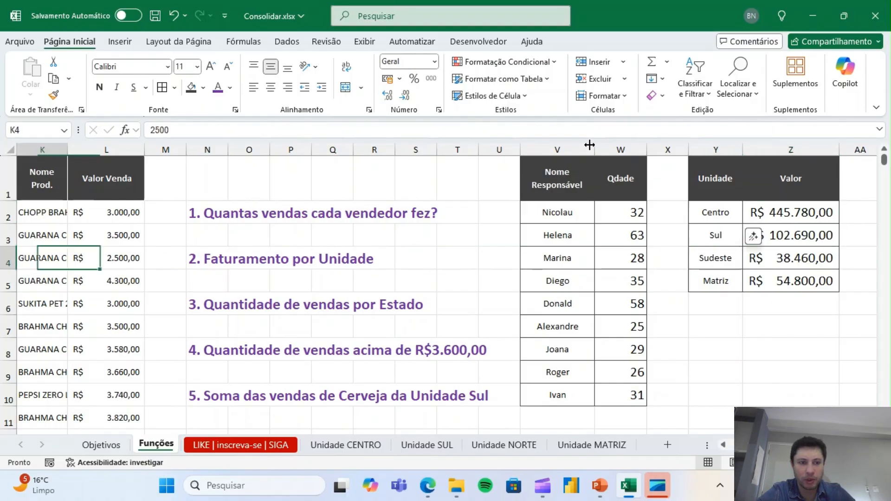
key("ctrl+Left")
key("Up")
key("Up")
type("SUde")
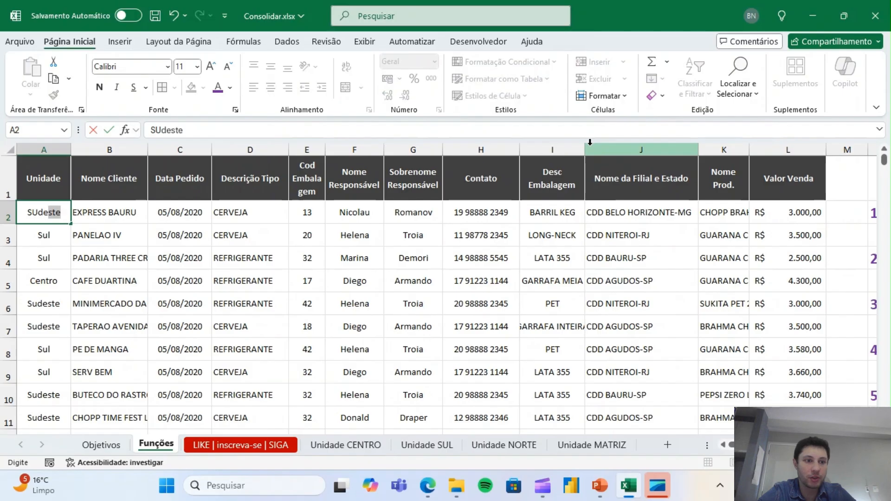
key("Return")
Set the Unidade entry in A3 to Sudeste and the one in A4 to Centro
type("S")
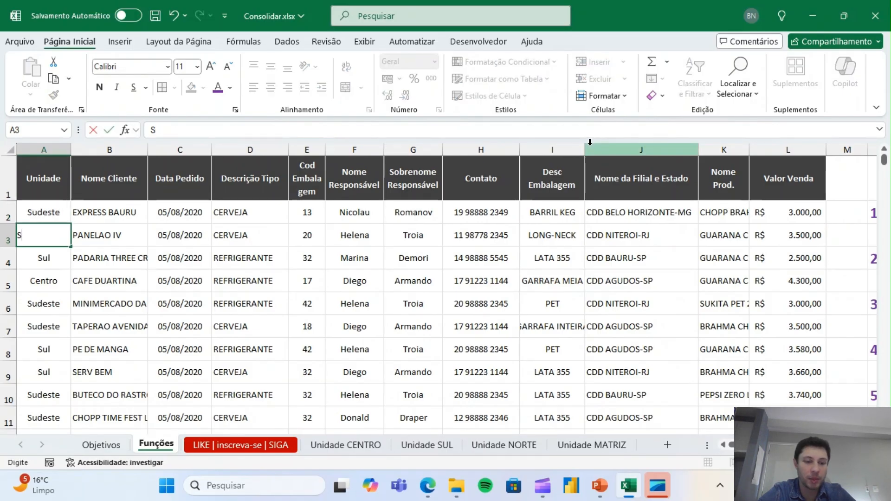
type("ude")
key("Return")
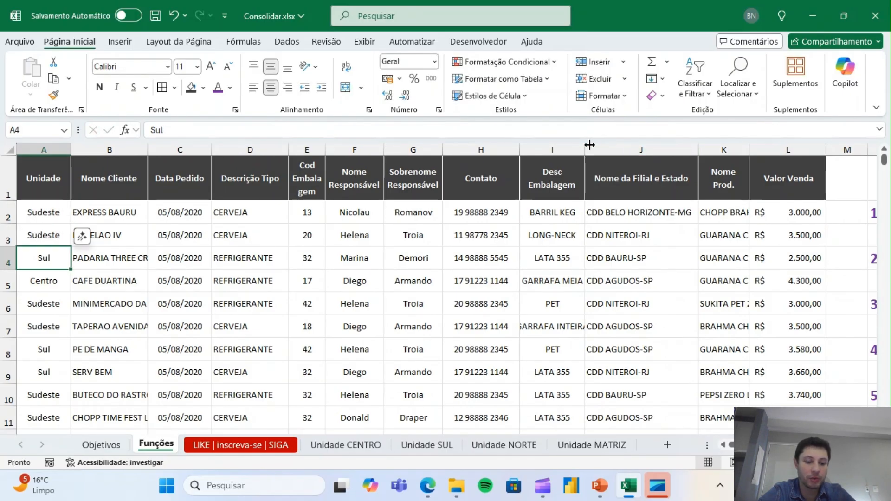
type("Centro")
key("Return")
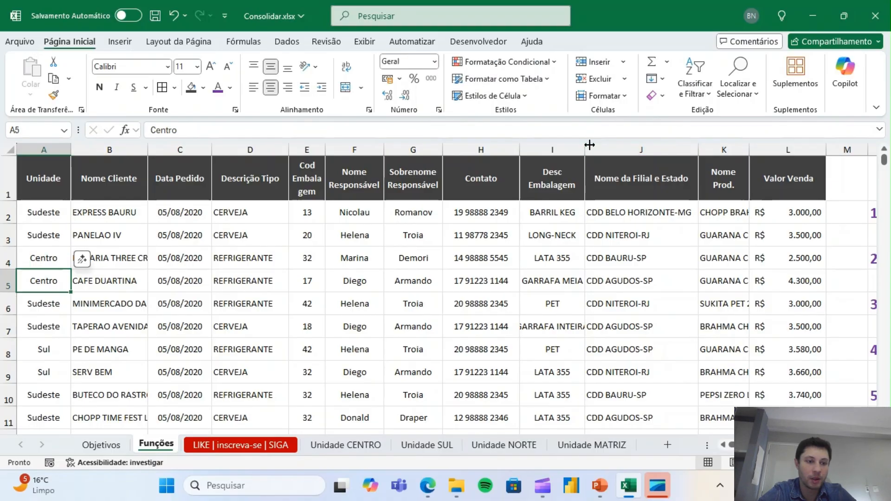
Fill the Z2 SOMASE formula with its relative ranges down to Z5 in the revenue table
key("Up")
key("Right")
key("Right")
key("Right")
key("Right")
key("Right")
key("Right")
key("Right")
key("Right")
key("Right")
key("Right")
key("Right")
key("Right")
key("Right")
key("Right")
key("Right")
key("Right")
key("Right")
key("Right")
key("Right")
key("Right")
key("Right")
key("Right")
key("Right")
key("Right")
key("Right")
key("Right")
key("Right")
key("Right")
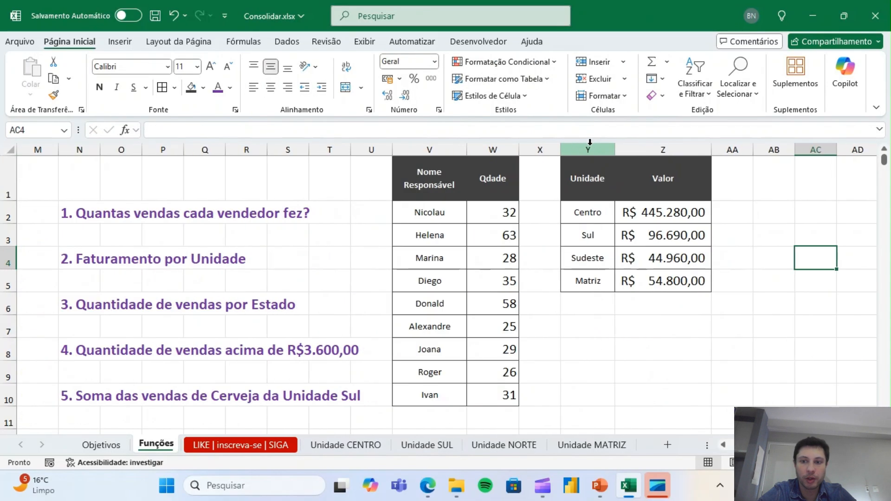
left_click(691, 214)
left_click_drag(709, 224, 710, 290)
Examine which rows of columns A and L the Sudeste formula in Z4 covers, leaving it unedited
left_click_drag(598, 259, 632, 259)
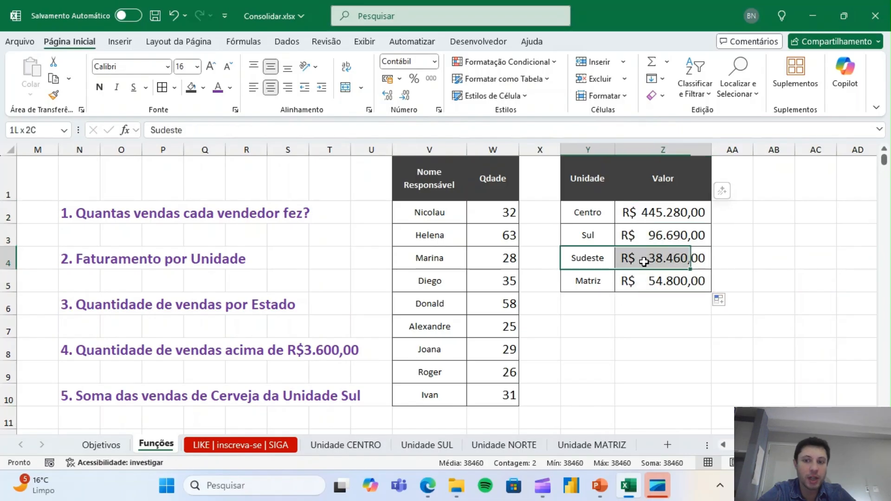
left_click(663, 258)
double_click(663, 258)
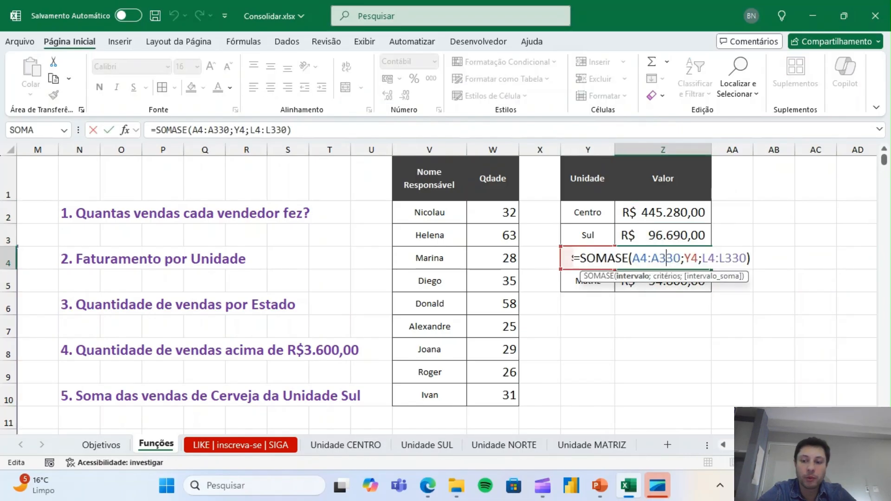
scroll(447, 290, "left", 6)
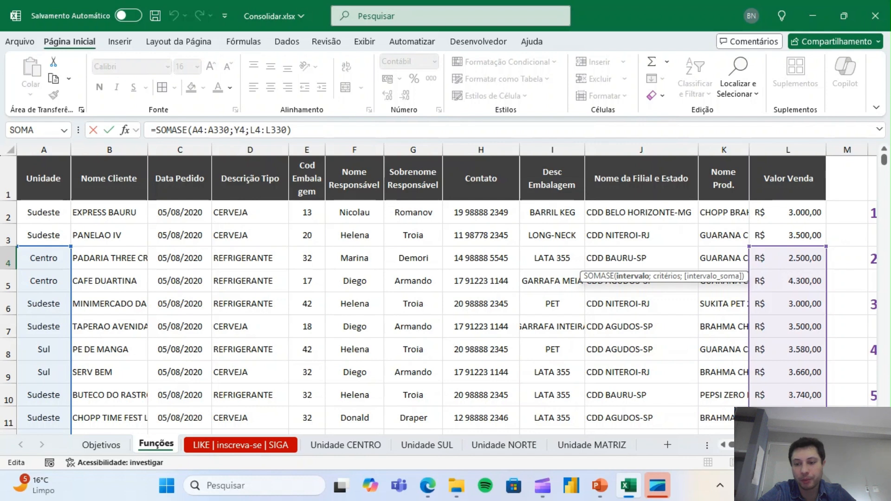
key("Escape")
left_click(830, 254)
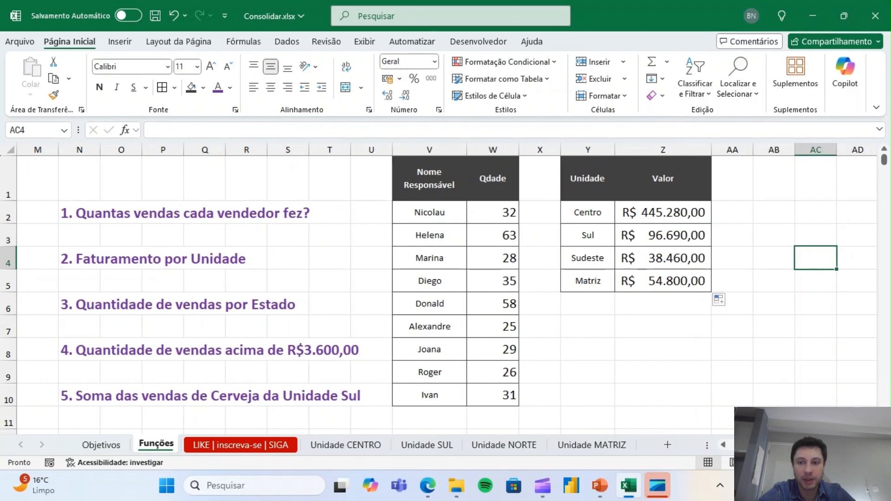
Make the Z2 SOMASE ranges absolute as $A$2:$A$328 and $L$2:$L$328, keeping Y2 relative
double_click(653, 210)
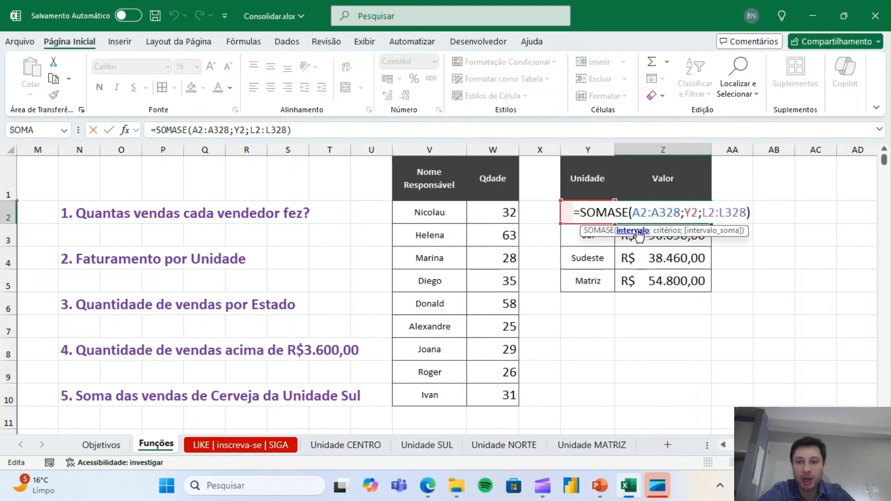
left_click(634, 231)
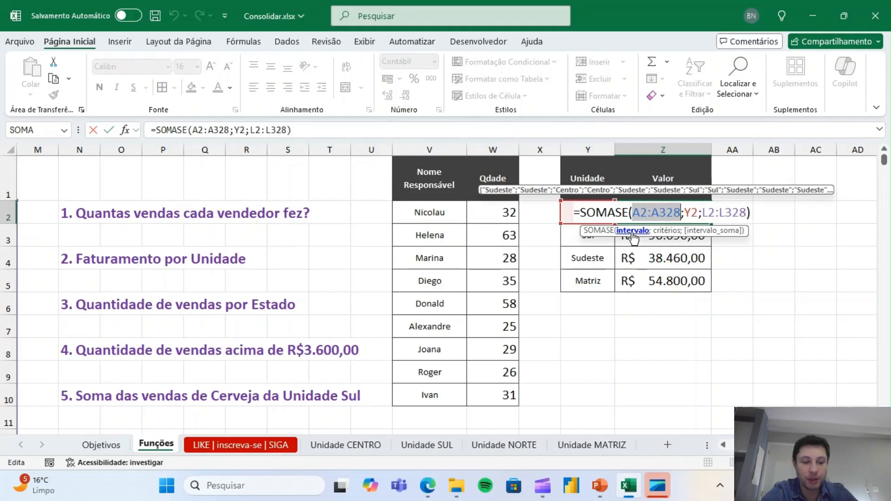
key("F4")
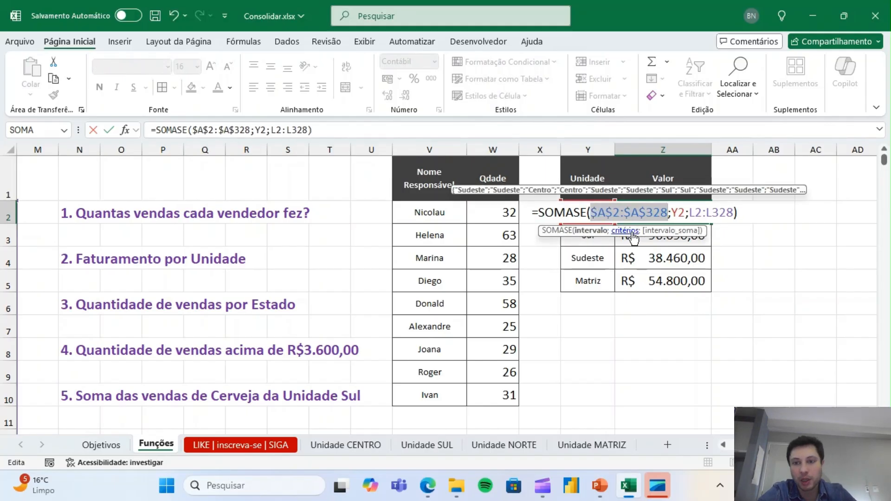
left_click(661, 231)
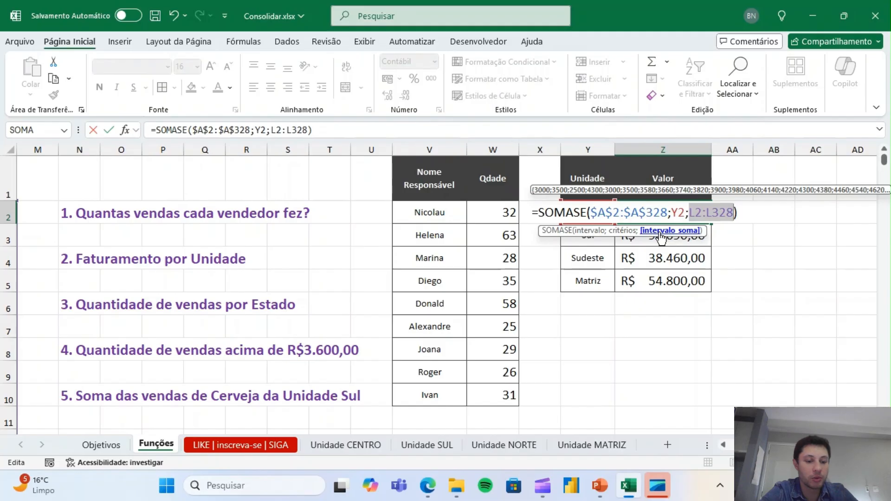
key("F4")
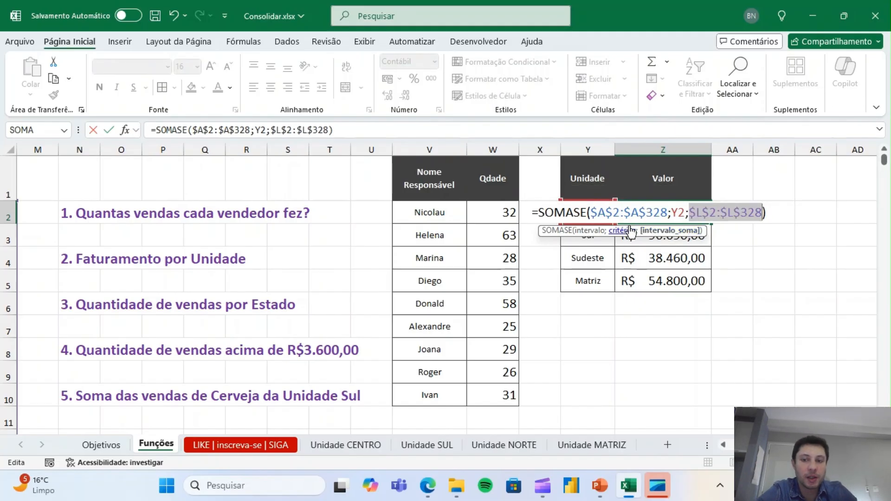
key("Return")
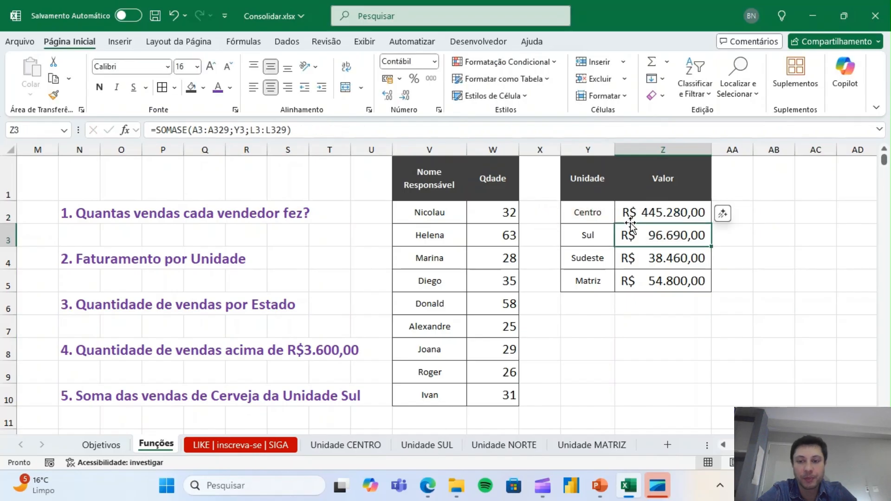
Fill the Z2 formula with locked ranges down to Z5 and review its references
key("Up")
double_click(712, 222)
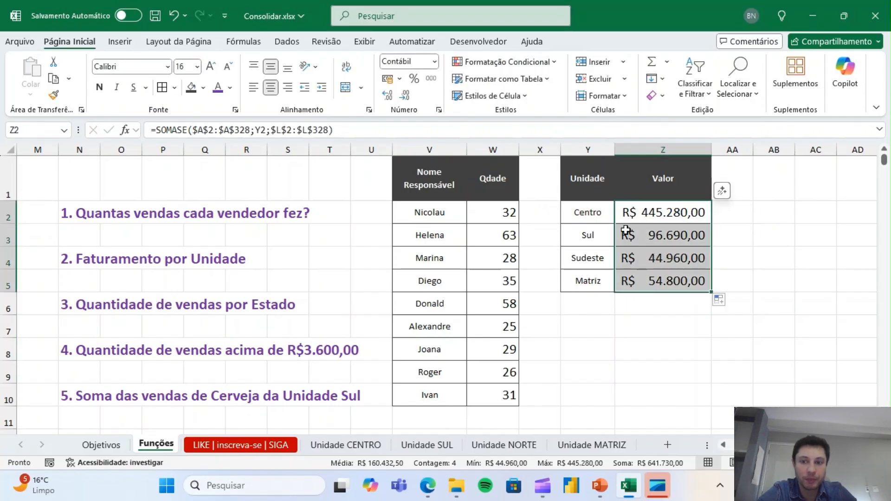
double_click(647, 218)
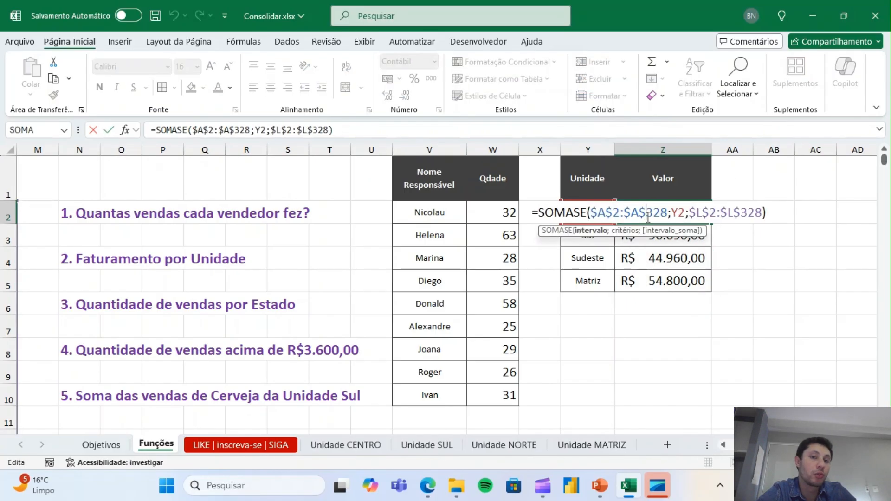
key("Escape")
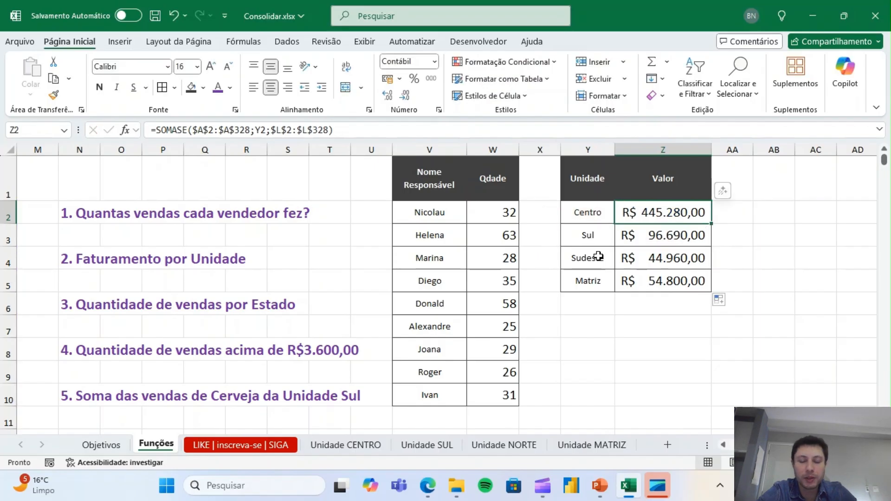
Undo the range-locking test, the A2:A4 Unidade edits and the Z2 range changes, back to =SOMASE(A:A;Y2;L:L)
left_click(657, 304)
key("Right")
key("Right")
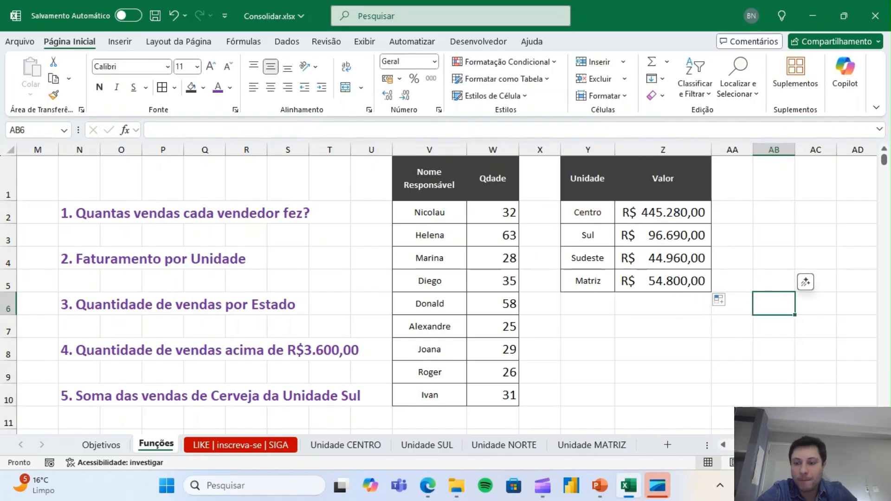
scroll(300, 338, "left", 10)
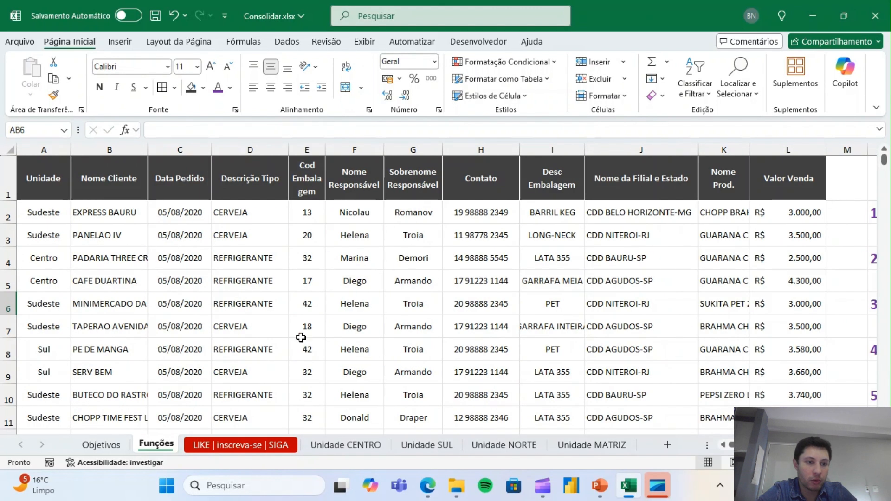
left_click(173, 16)
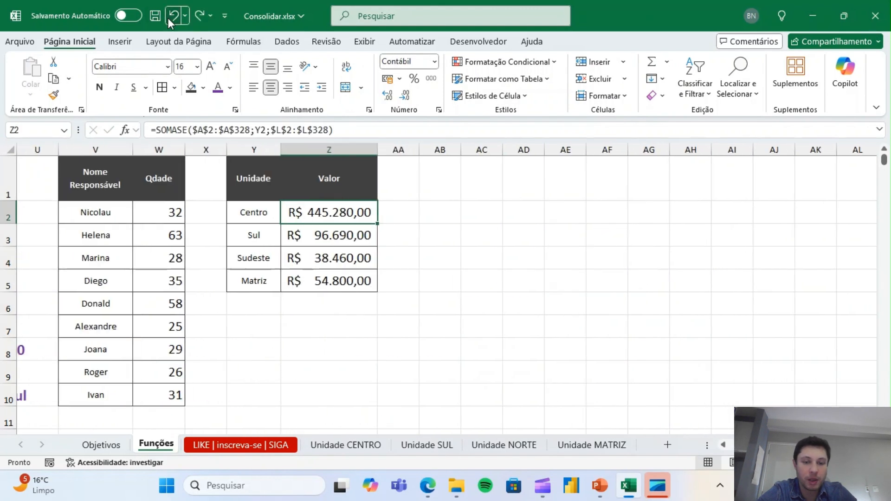
left_click(173, 16)
left_click(172, 16)
left_click(173, 17)
left_click(173, 16)
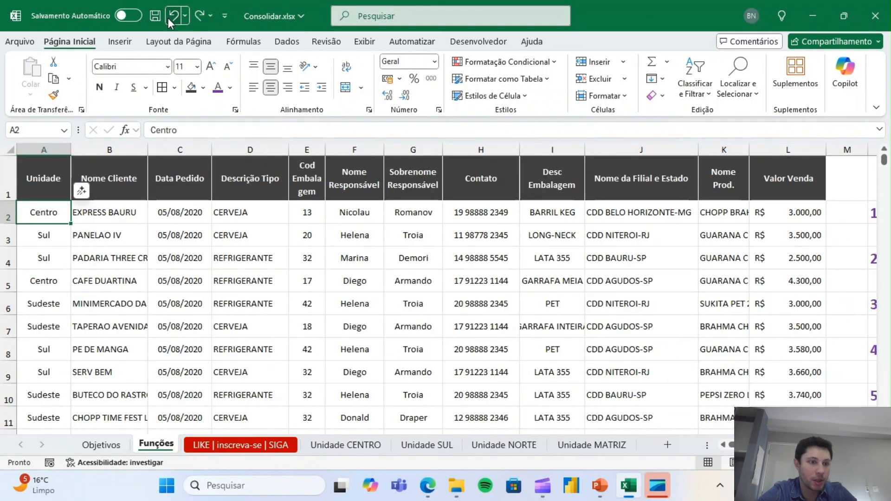
left_click(173, 16)
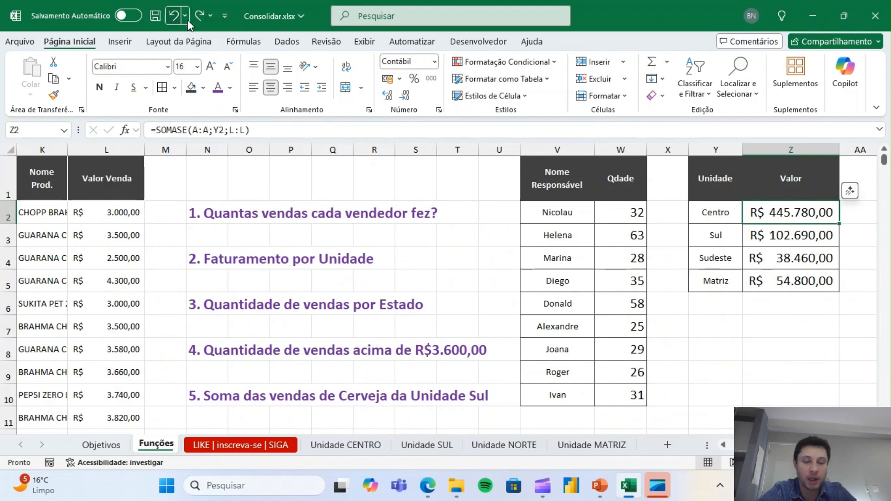
key("Down")
key("Down")
key("Down")
left_click(776, 235)
key("Right")
key("Right")
key("Right")
key("Right")
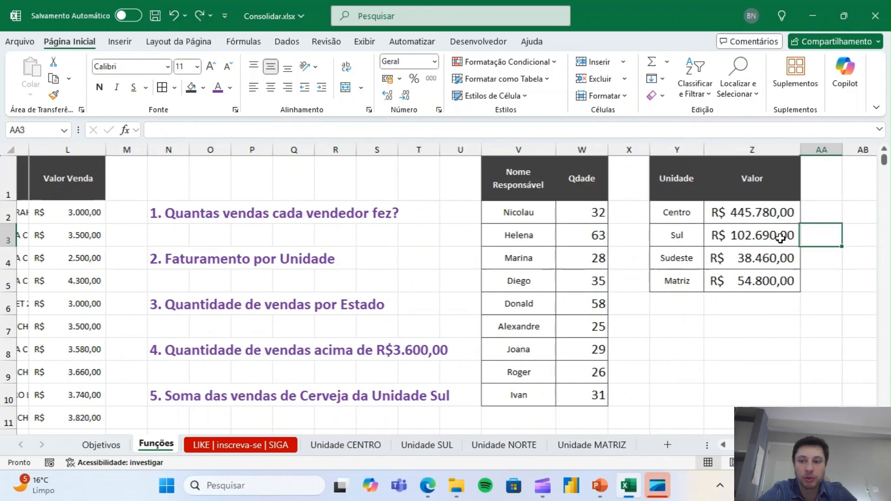
key("Right")
key("Right")
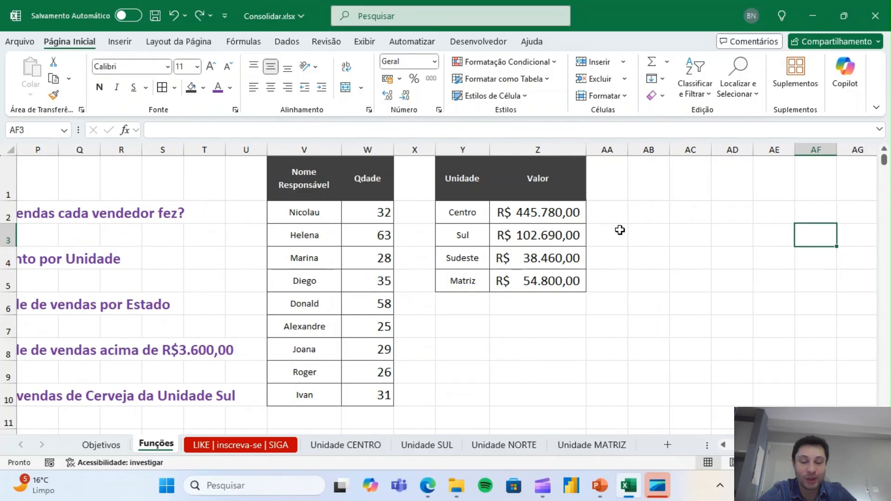
Review question 3, Quantidade de vendas por Estado, alongside the sales data and the two result tables
key("Left")
key("Left")
key("Left")
key("Left")
key("Left")
key("Left")
key("Left")
key("Left")
key("Left")
key("Left")
key("Left")
key("Left")
key("Left")
key("Left")
key("Left")
key("Left")
key("Left")
key("Left")
key("Left")
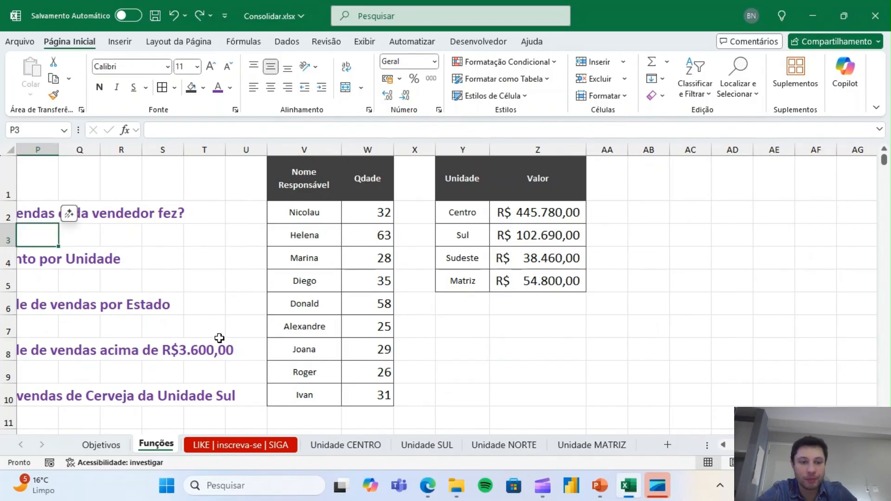
key("Right")
key("Down")
key("Down")
key("Down")
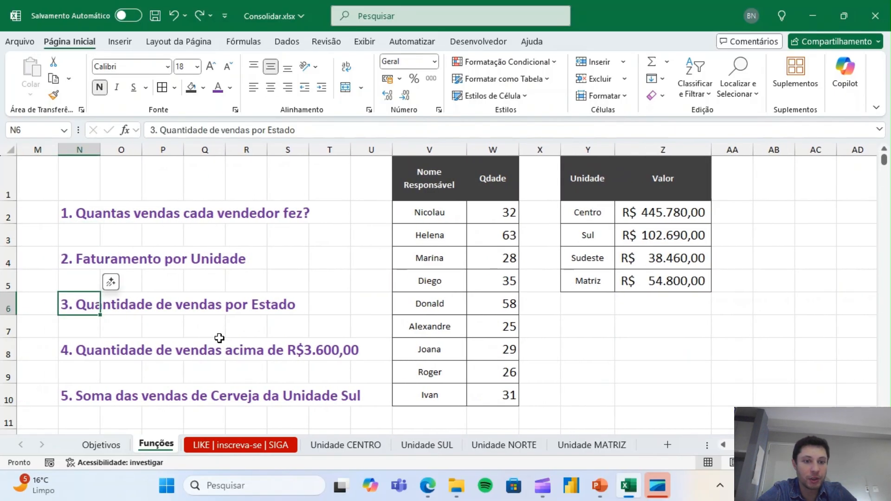
scroll(375, 343, "left", 5)
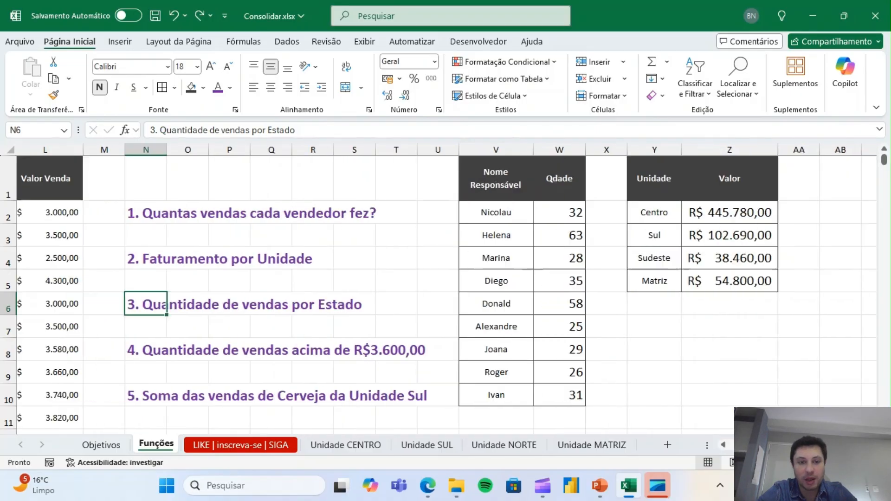
scroll(376, 342, "right", 5)
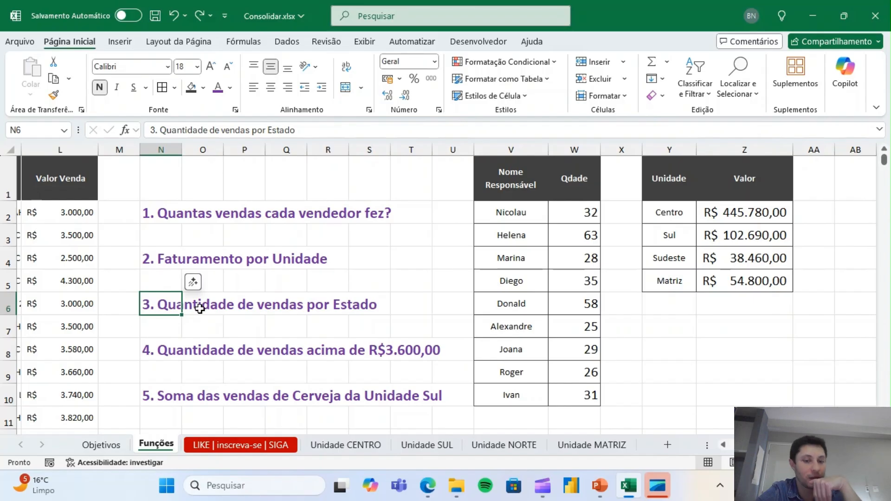
left_click(320, 330)
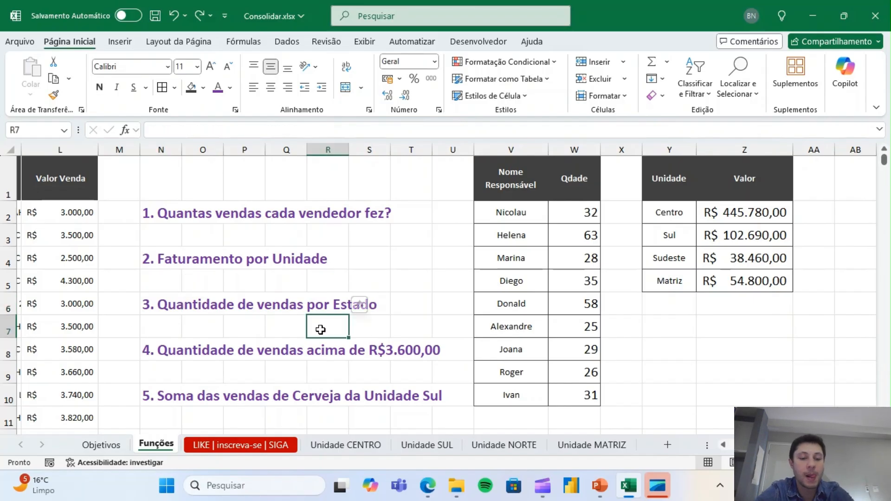
left_click(675, 349)
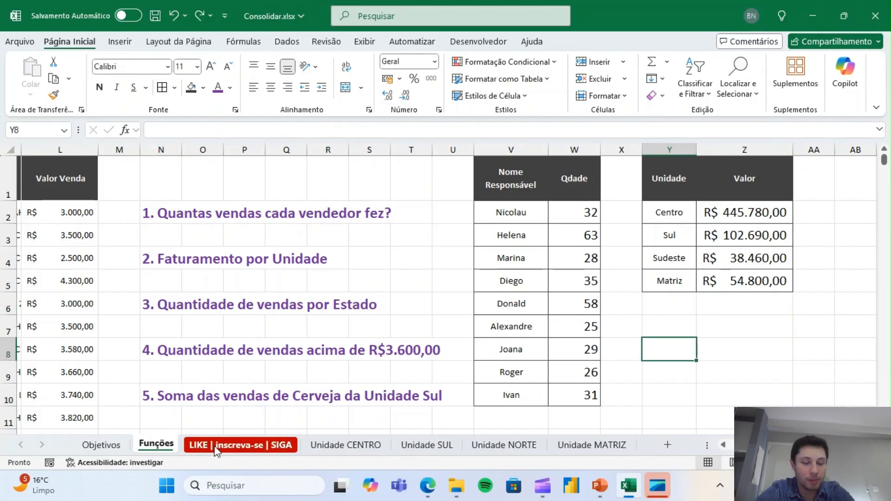
Set the Gostou? answer to Sim on the LIKE | inscreva-se | SIGA sheet and return to the Funções sheet
left_click(216, 446)
left_click(74, 246)
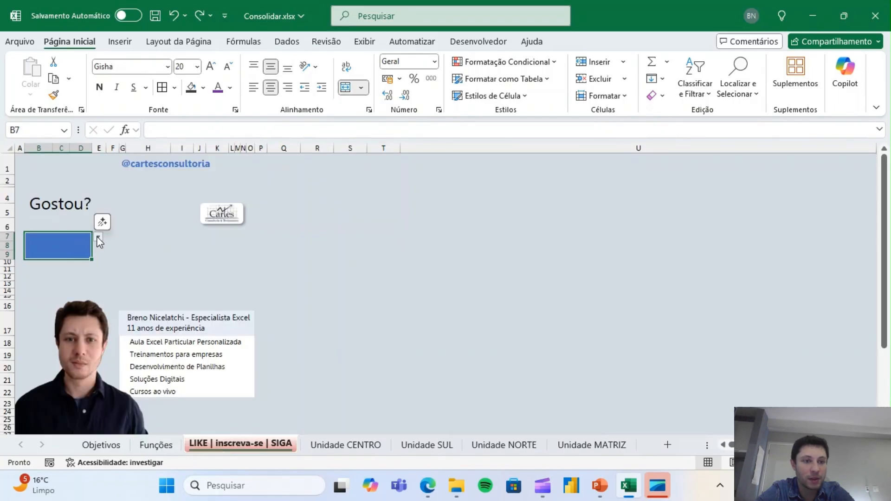
left_click(51, 267)
left_click(348, 270)
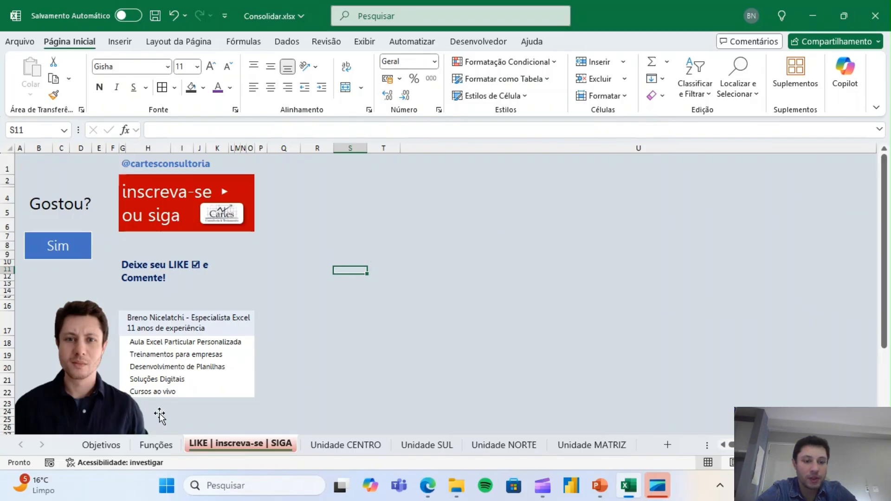
left_click(156, 444)
left_click(206, 446)
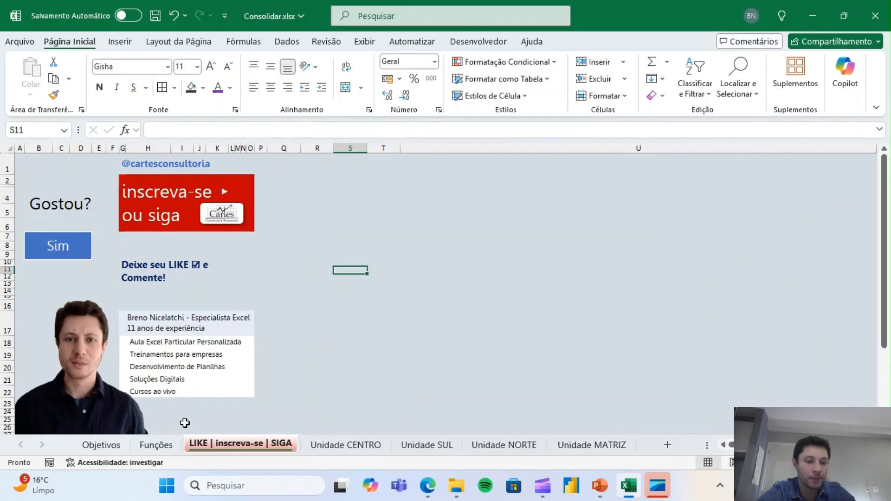
left_click(156, 444)
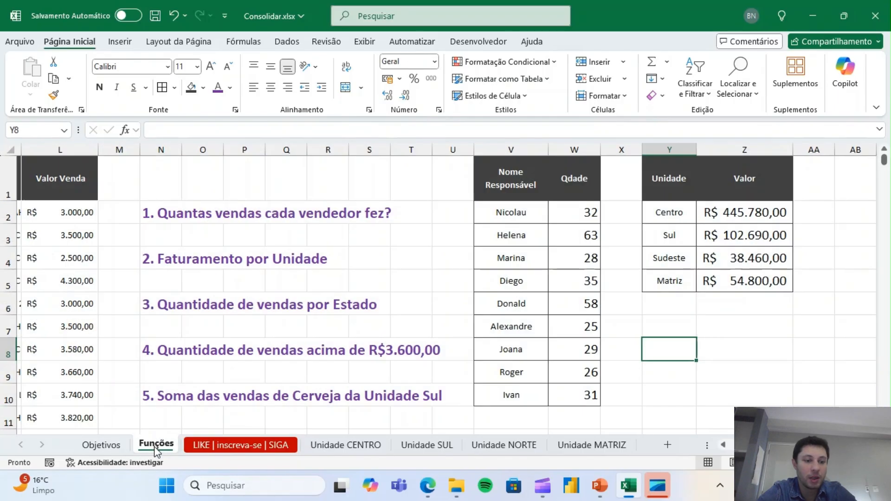
Examine the result table headers, question 3 and the Nome da Filial e Estado column that contains the state codes
left_click(520, 170)
left_click(560, 165, "shift")
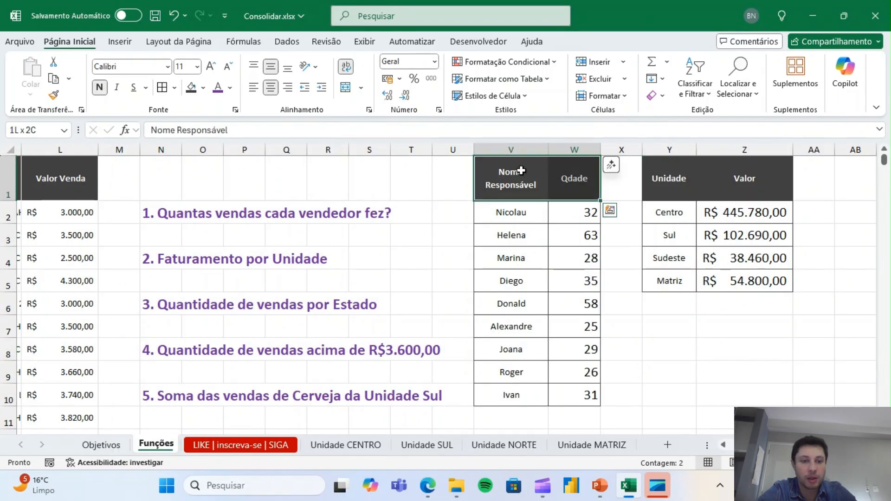
left_click(693, 349)
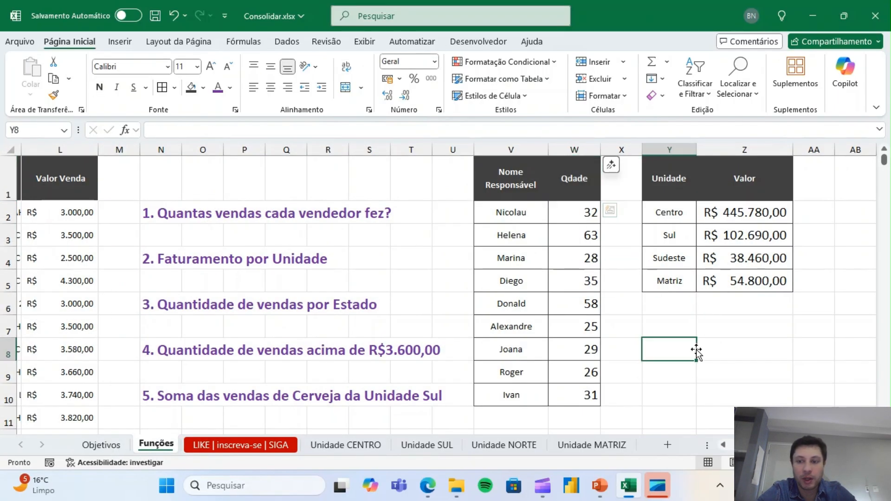
left_click(166, 305)
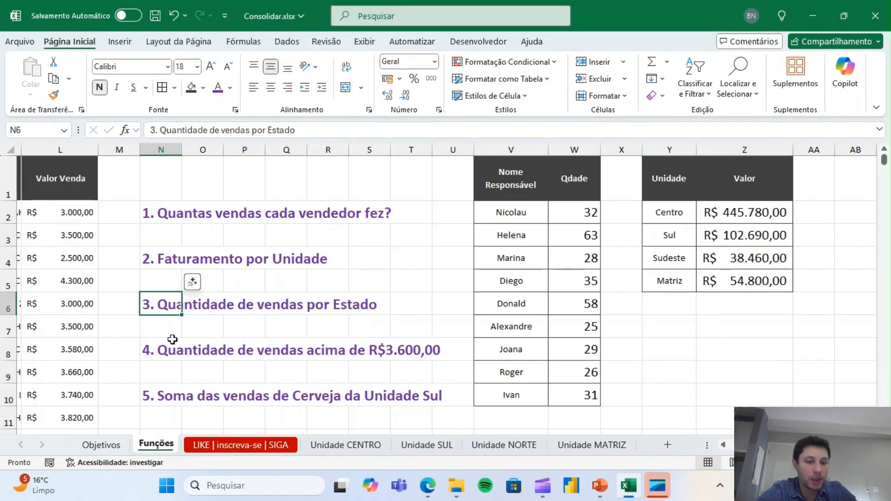
key("Left")
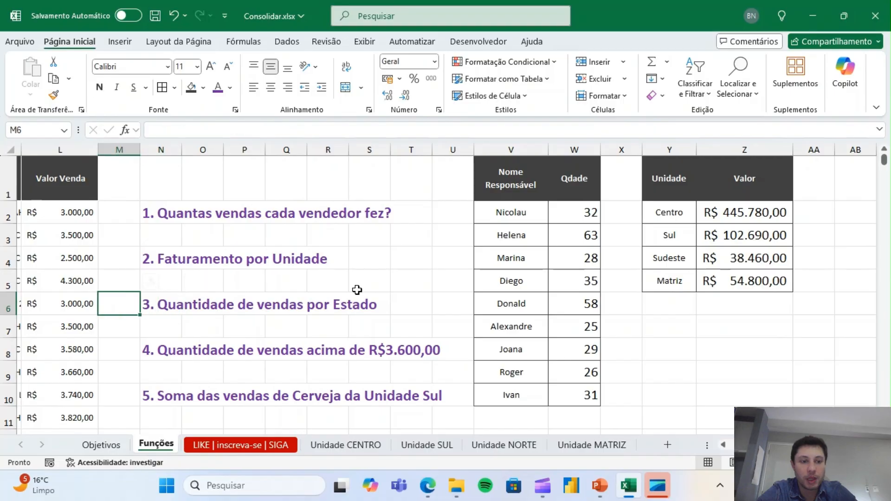
key("ctrl+Left")
key("ctrl+Left")
key("Right")
key("Right")
scroll(355, 289, "right", 1)
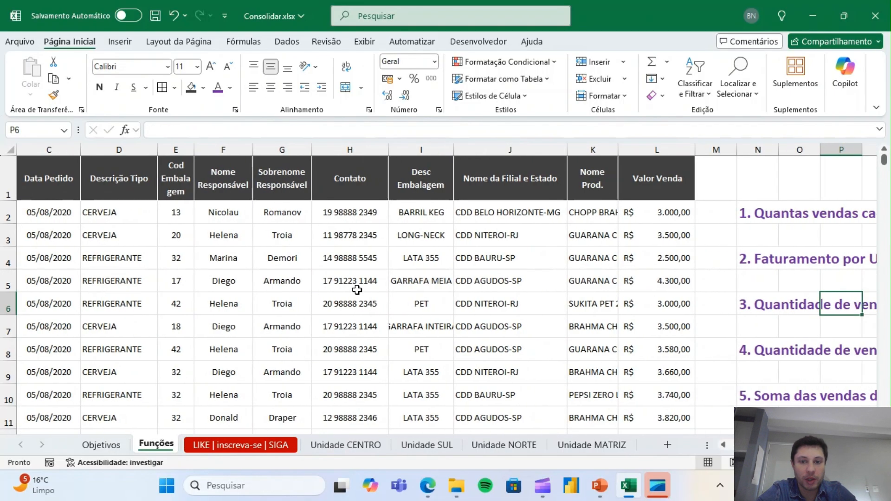
left_click(531, 150)
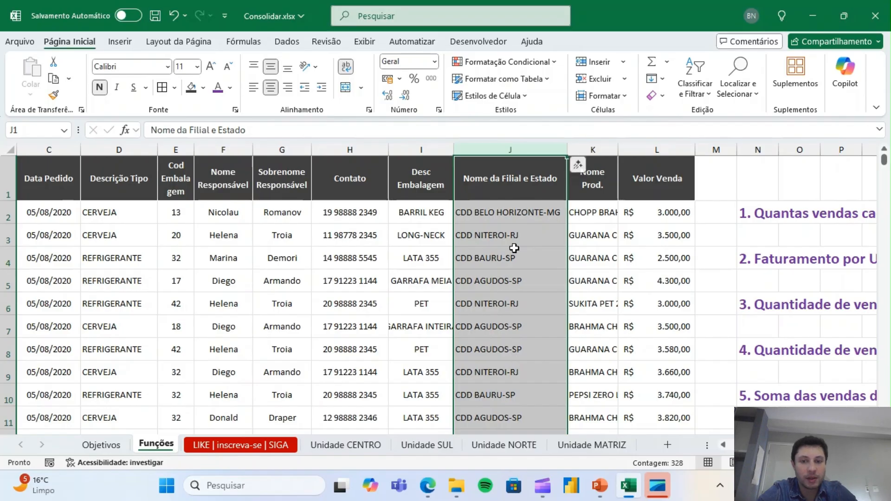
key("Right")
key("Right")
key("Right")
key("Right")
key("Right")
key("Right")
key("Right")
key("Right")
key("Right")
key("Right")
key("Right")
key("Right")
key("Right")
key("Right")
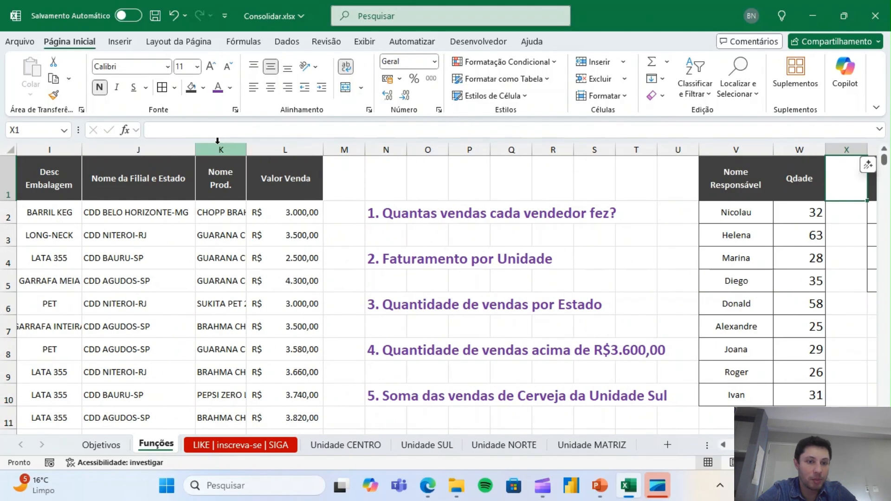
Insert a new column before Nome Prod. and give it the heading Estado in K1
left_click(217, 141)
right_click(218, 143)
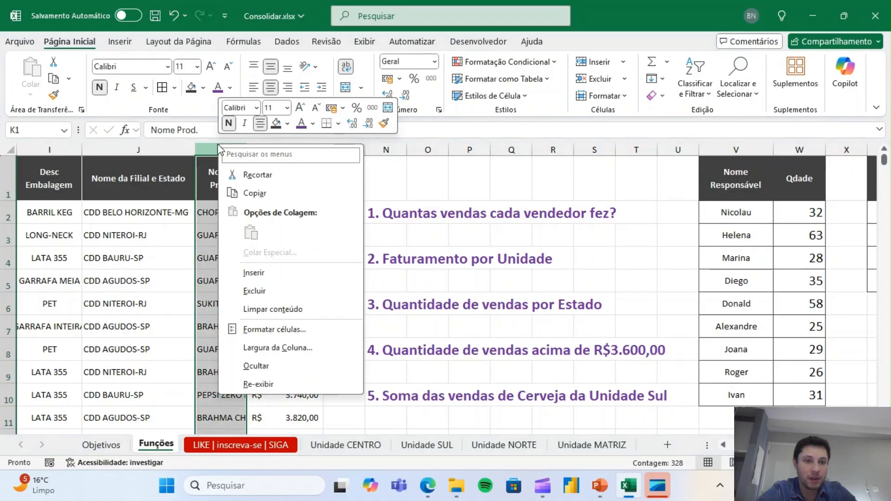
left_click(262, 277)
left_click(230, 181)
type("Estad")
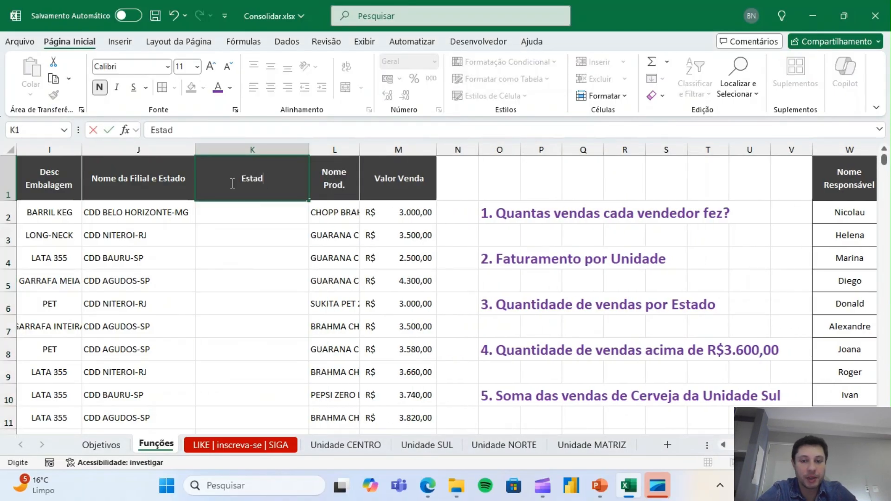
type("o")
key("Return")
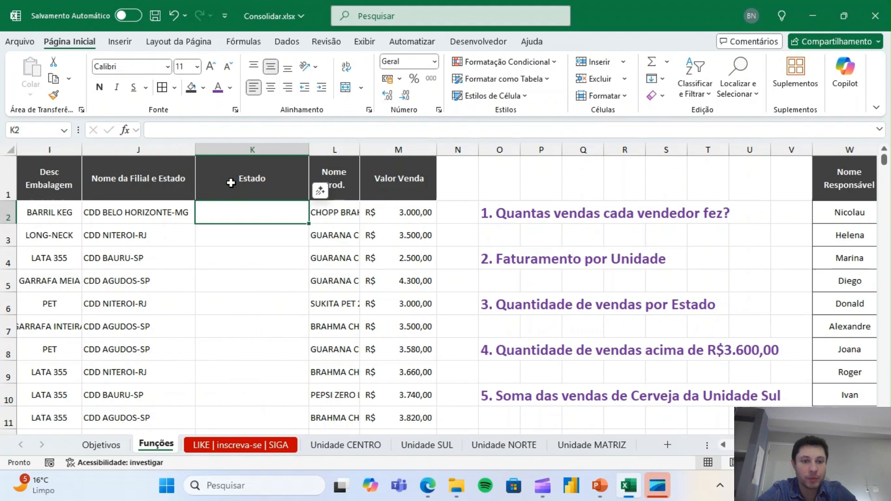
Set K2 to font size 18 and enter =DIREITA(J2;2) to extract the state code
left_click(213, 65)
left_click(213, 65)
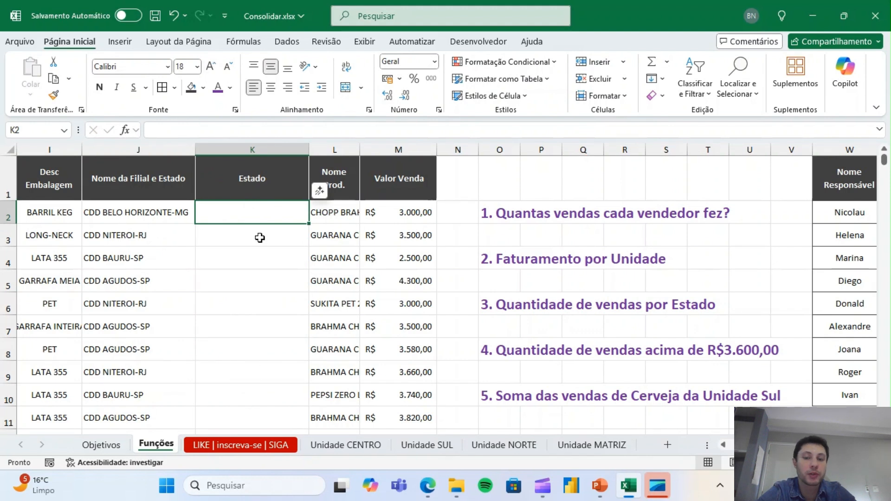
key("F2")
type("=dire")
key("Tab")
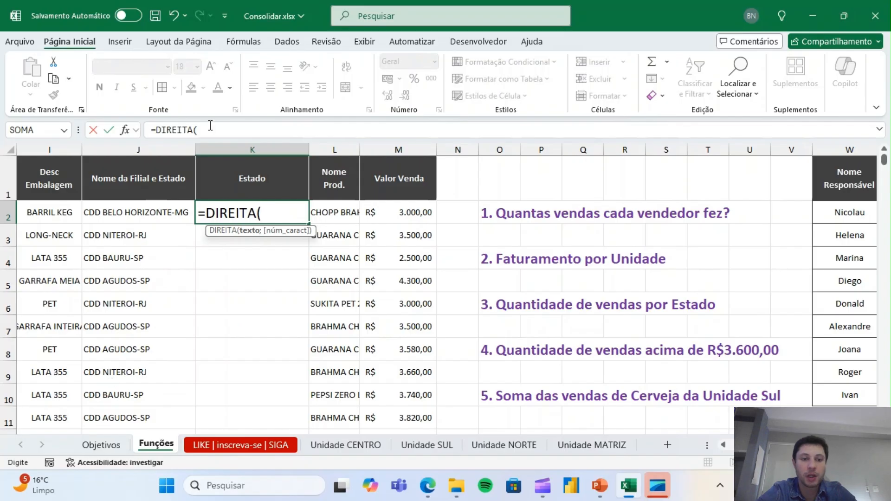
left_click(156, 206)
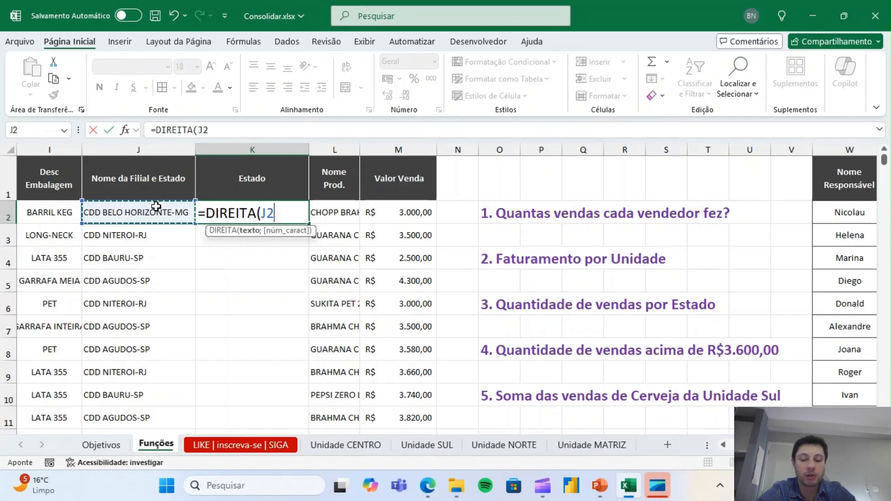
type(";")
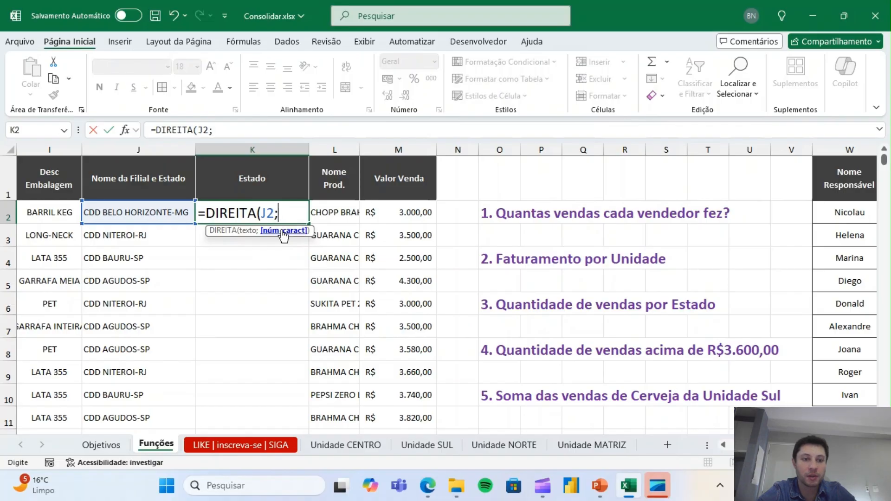
type("2)")
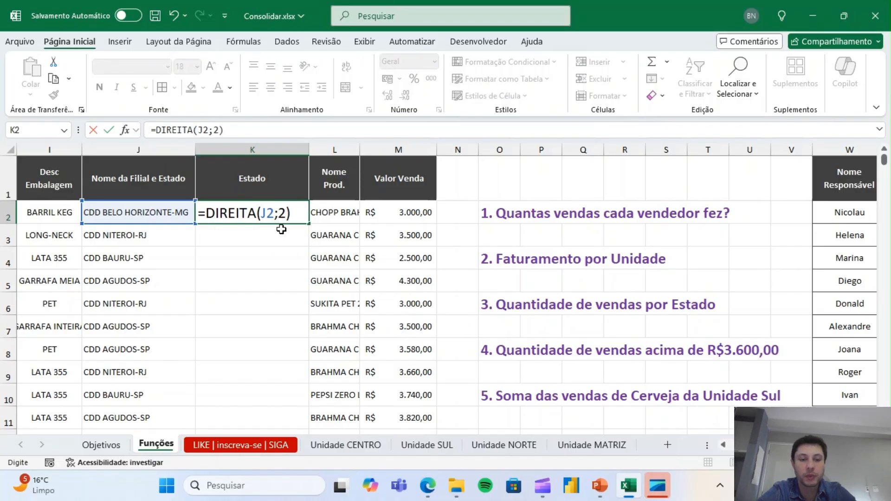
key("Return")
Fill the K2 state formula down through the whole data table and narrow the Estado column
key("Up")
double_click(309, 225)
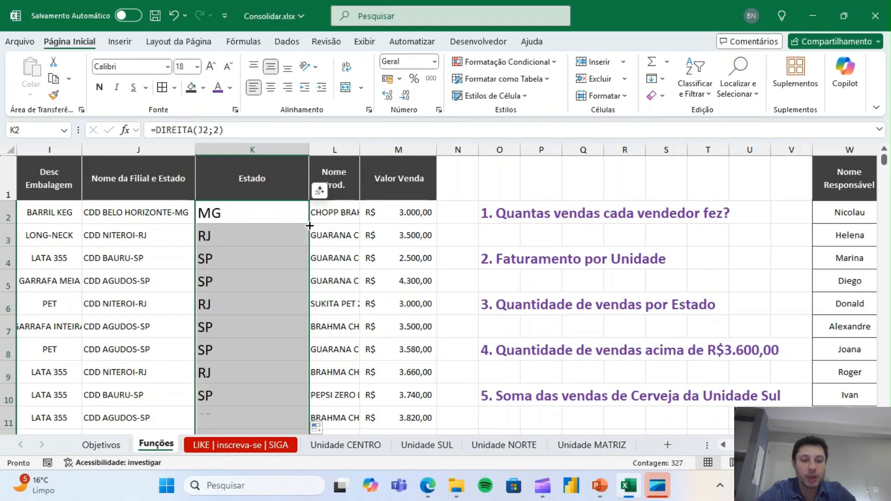
left_click_drag(309, 149, 264, 149)
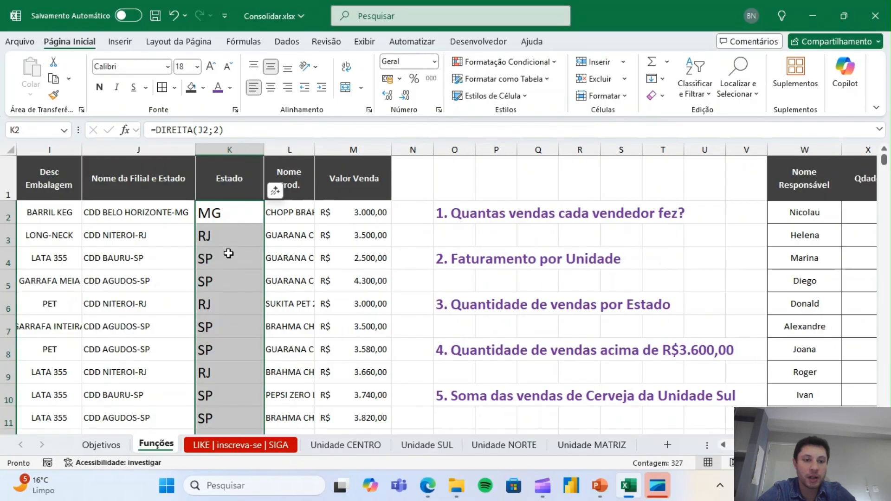
Check the extracted state codes down the Estado column against the branch names
left_click(232, 212)
key("Down")
key("Down")
key("Down")
key("Down")
key("Down")
key("Down")
key("Down")
key("Down")
key("Down")
key("Down")
key("Down")
key("Down")
key("Down")
key("Down")
key("Down")
key("Down")
key("Down")
key("Down")
key("Down")
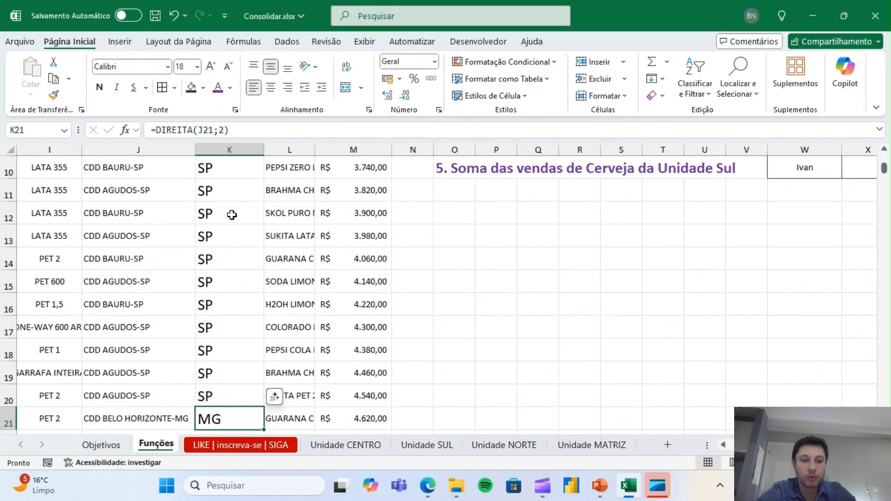
key("Up")
key("Up")
key("Up")
key("Up")
key("Up")
key("Up")
key("Up")
key("Up")
key("Up")
key("Up")
key("Up")
key("Up")
key("Up")
key("Up")
key("Up")
key("Up")
key("Up")
key("Up")
key("Up")
key("Up")
left_click(231, 215)
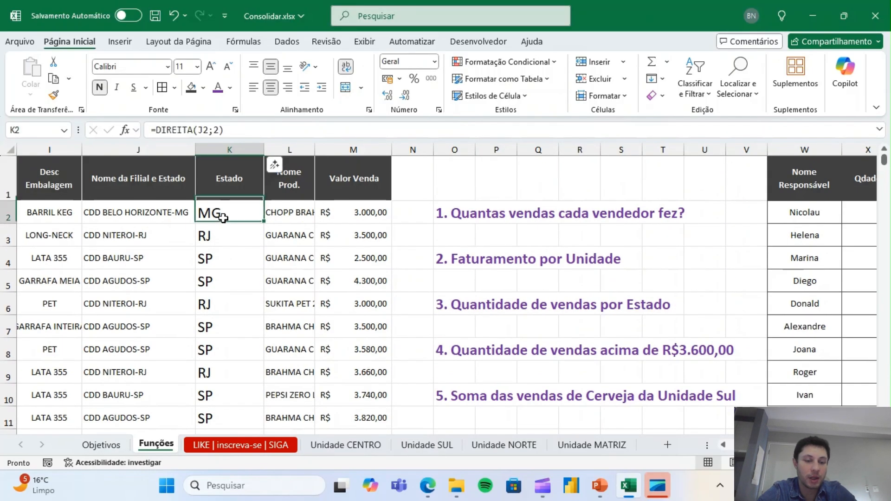
Copy the Unidade header and first three entries in Z1:Z4 to AC1 as the base of a state table
left_click(422, 251)
key("Right")
key("Right")
key("Right")
key("Right")
key("Right")
key("Right")
key("Right")
key("Right")
key("Right")
key("Right")
key("Right")
key("Right")
key("Right")
key("Right")
key("Right")
key("Right")
key("Right")
key("Right")
key("Right")
key("Right")
key("Right")
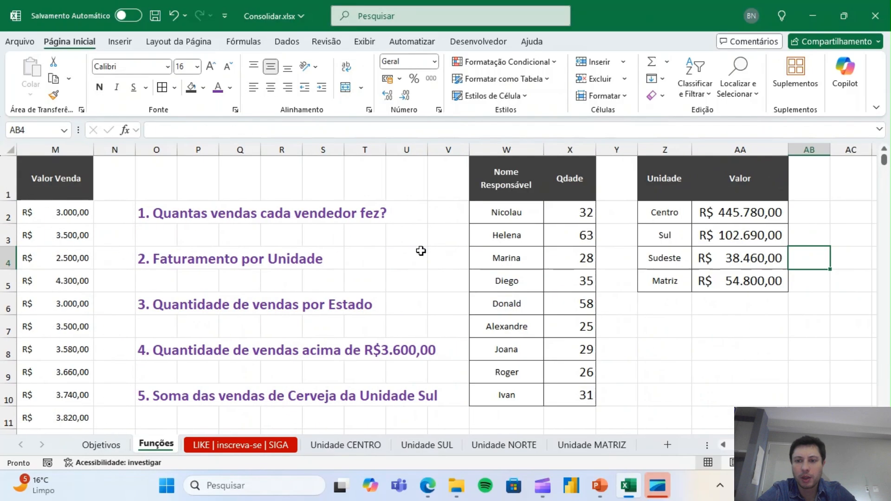
left_click_drag(304, 181, 304, 251)
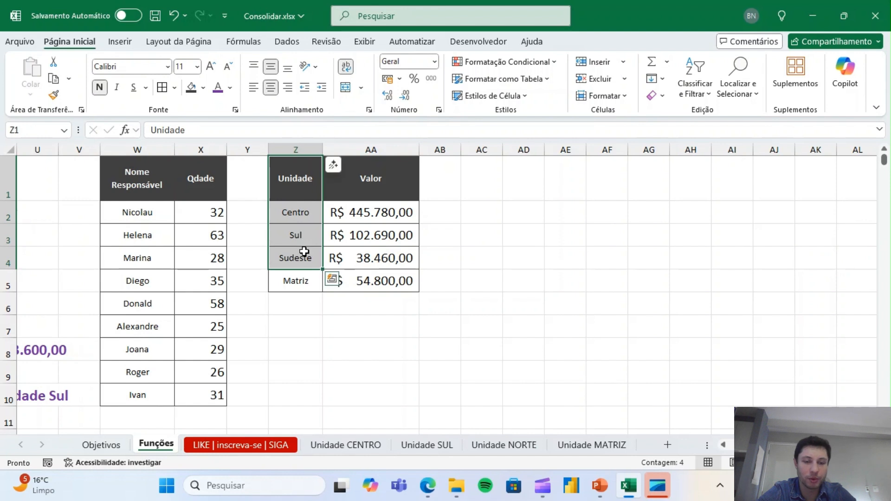
key("ctrl+c")
left_click(491, 178)
key("ctrl+v")
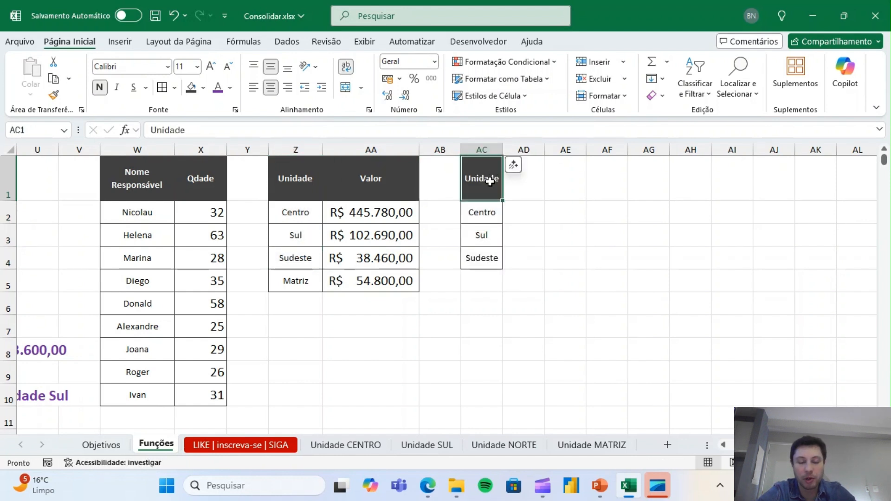
Change the copied header in AC1 to Estado and list MG, RJ and SP in AC2:AC4
type("Estado")
key("Return")
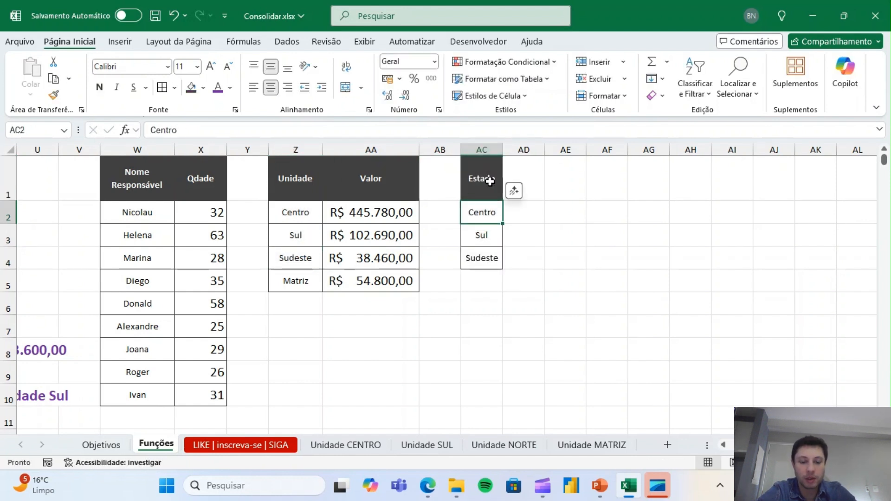
type("MG")
key("Return")
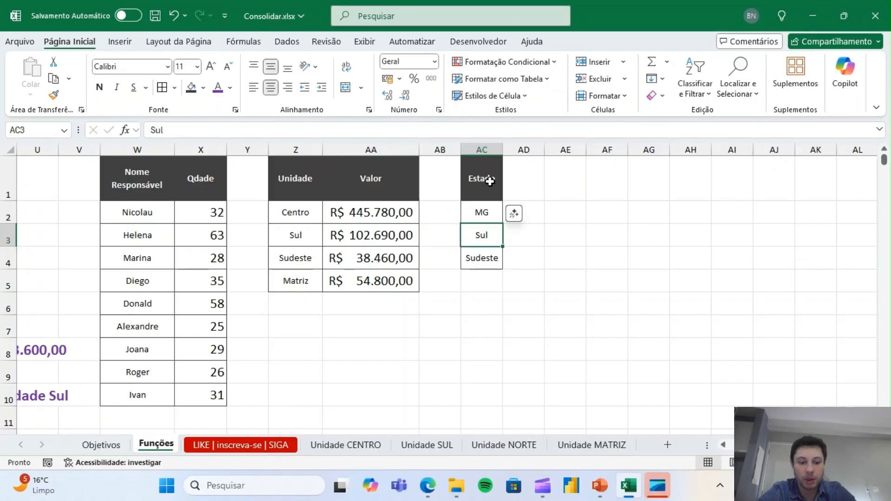
type("RJ")
key("Return")
type("SP")
key("Return")
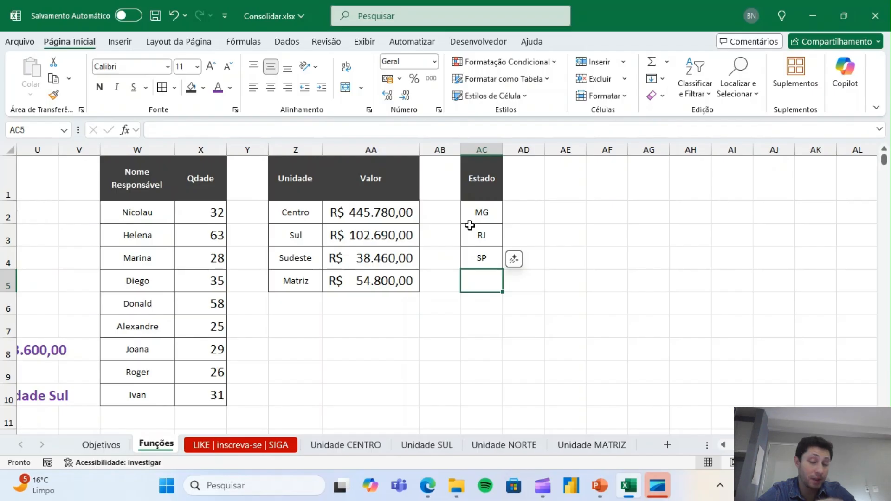
Add the heading Qdade in AD1 beside the Estado header
left_click(595, 242)
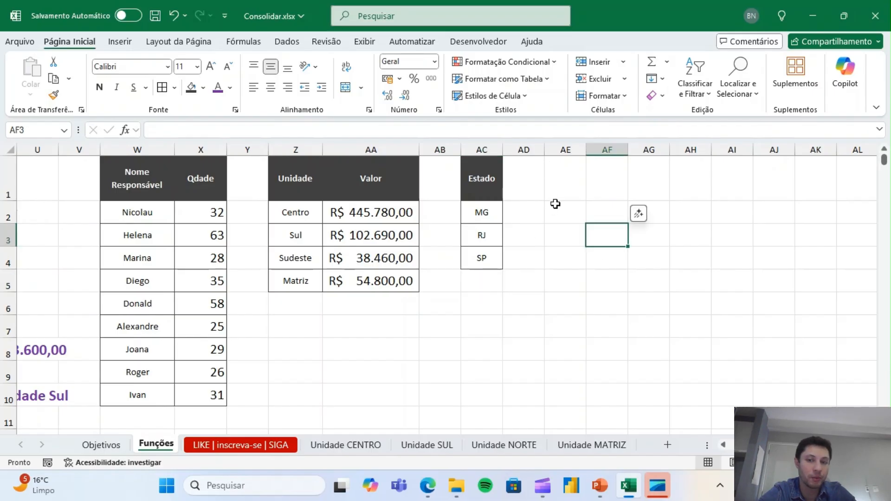
left_click(539, 190)
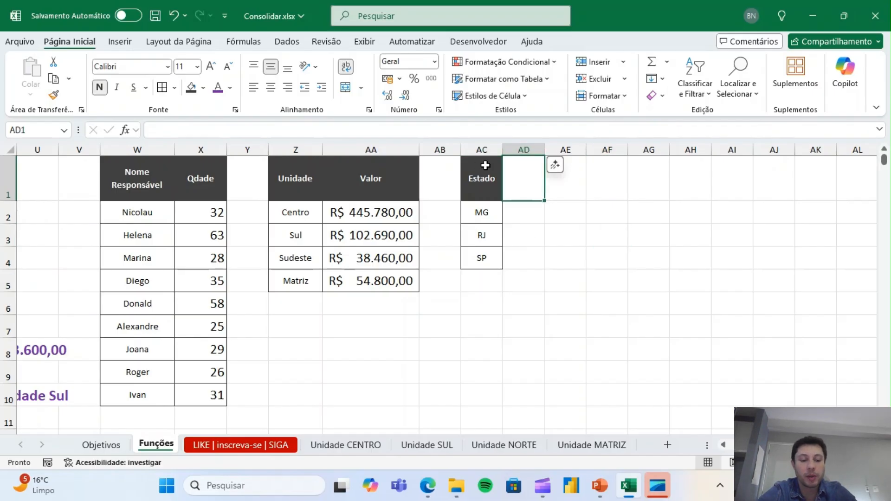
type("Qdade")
key("Return")
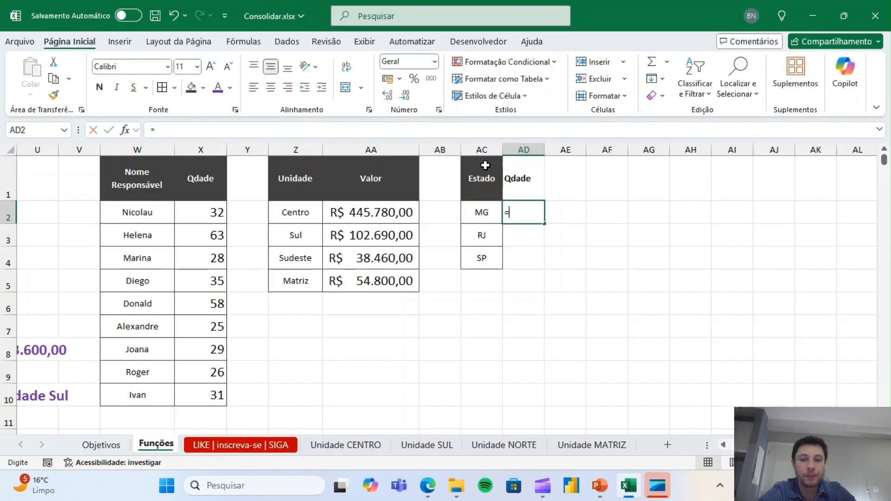
Enlarge the font of cell AD2 to size 18
left_click(210, 66)
left_click(209, 67)
left_click(209, 66)
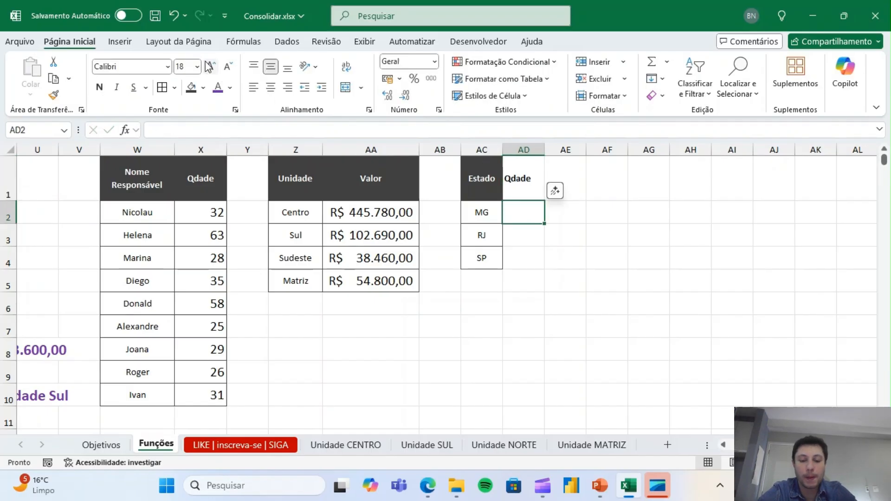
Count the MG sales in AD2 with =CONT.SE(K:K;AC2), using the Estado column as the range
type("=cont.se")
key("Tab")
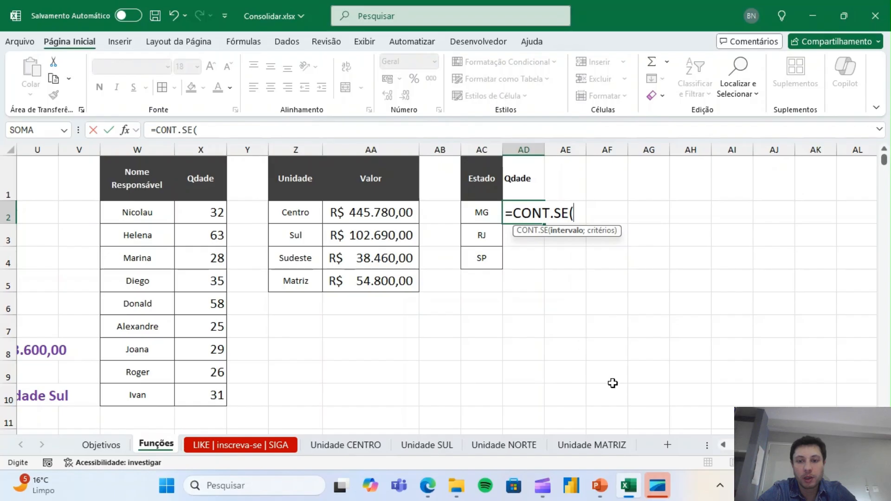
scroll(613, 383, "left", 8)
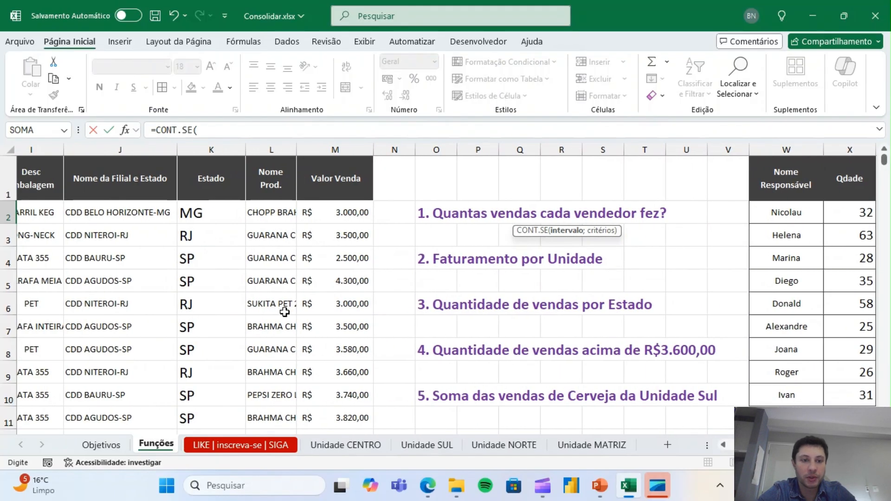
left_click(212, 146)
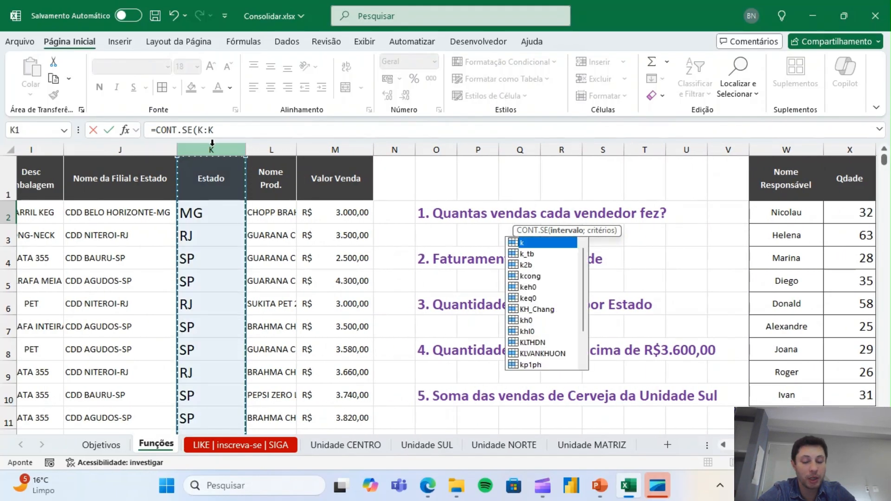
type(";")
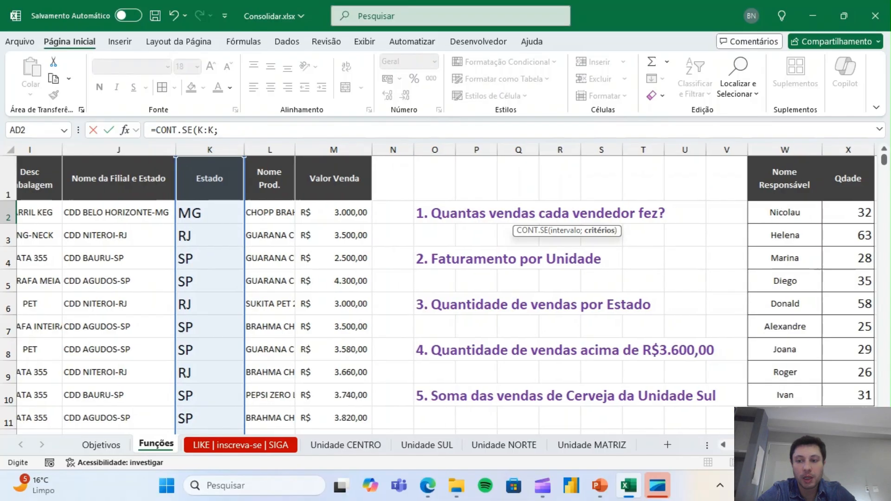
left_click(771, 214)
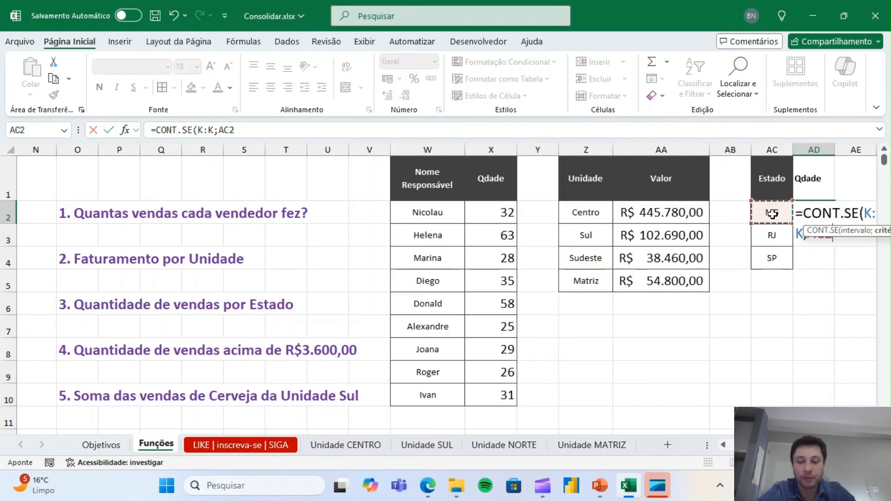
key("Return")
Fill the AD2 count formula down to AD4 for RJ and SP
scroll(775, 213, "right", 3)
left_click(703, 214)
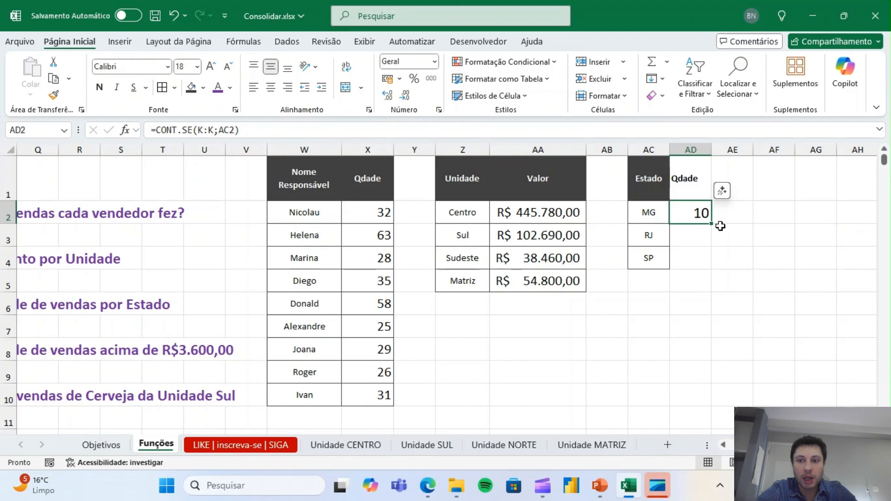
double_click(710, 223)
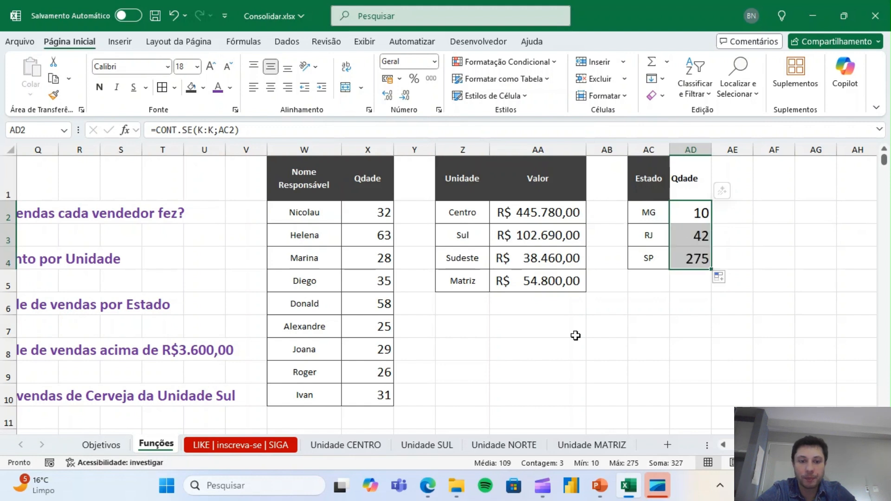
left_click(624, 348)
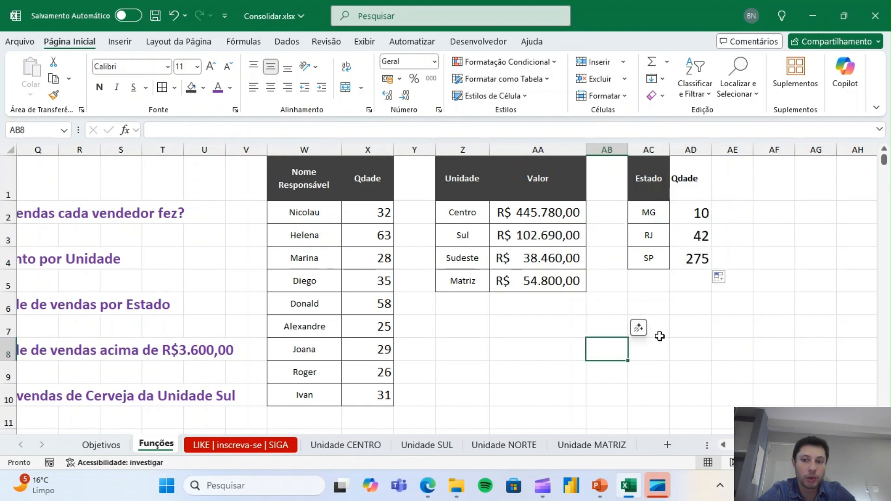
Copy the formatting of the Estado column AC1:AC4 onto the Qdade cells AD1:AD4
left_click_drag(640, 176, 646, 259)
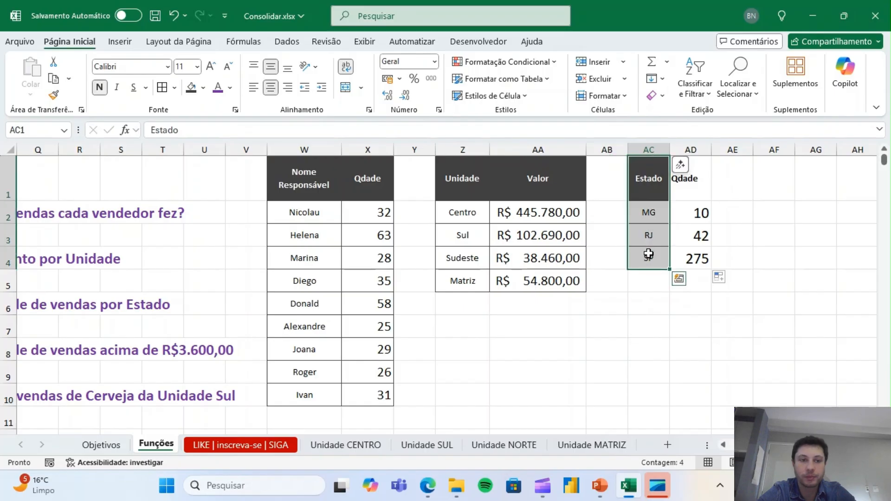
left_click(54, 95)
left_click_drag(691, 177, 691, 258)
left_click(367, 326)
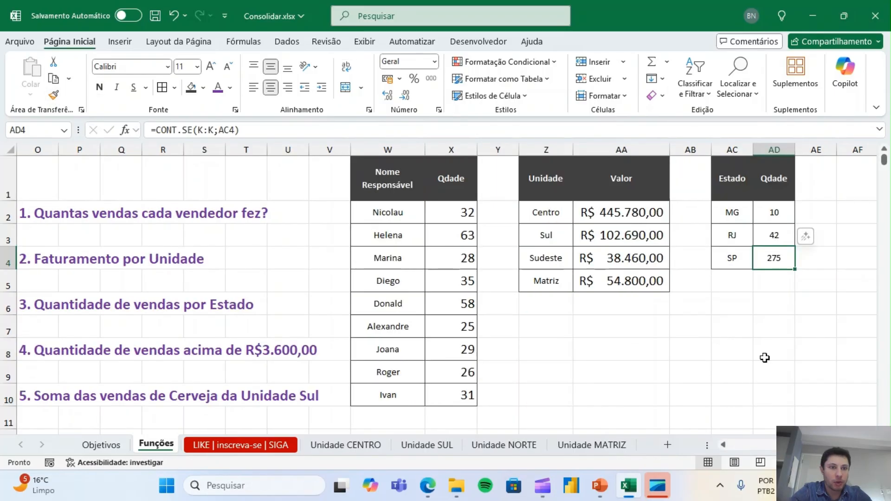
Widen column O so the full question texts fit inside it, and select P8 beside question 4
left_click(765, 358)
key("Left")
key("Left")
key("Left")
key("Left")
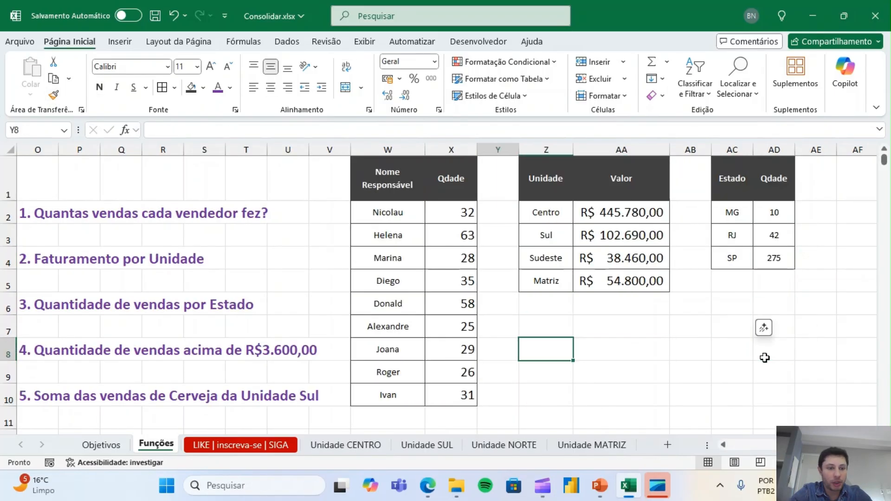
key("ctrl+Left")
key("ctrl+Left")
key("ctrl+Left")
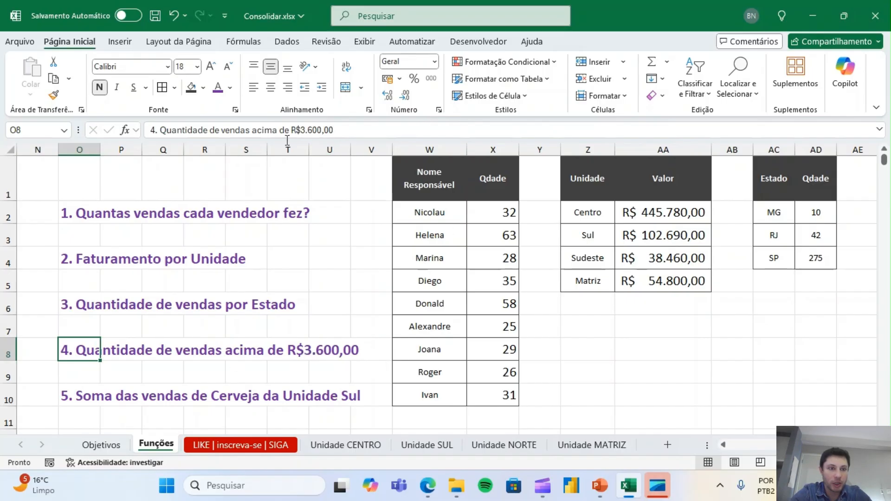
left_click_drag(101, 149, 462, 149)
left_click(417, 349)
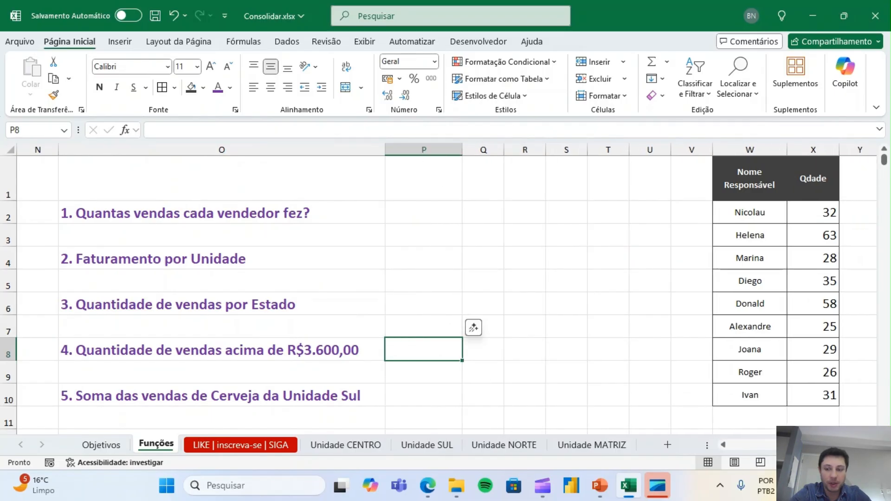
Give cell P8 a light yellow fill and set its font size to 18
left_click(203, 88)
left_click(321, 177)
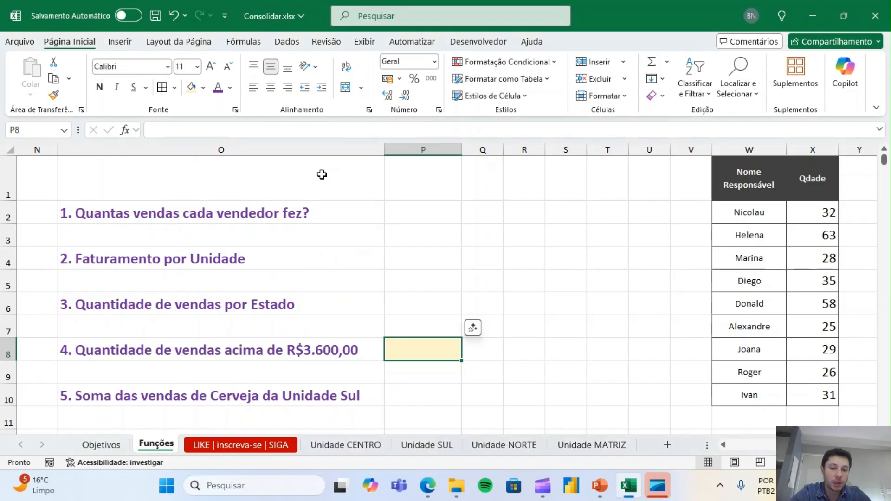
left_click(210, 67)
left_click(210, 67)
left_click(210, 66)
left_click(210, 66)
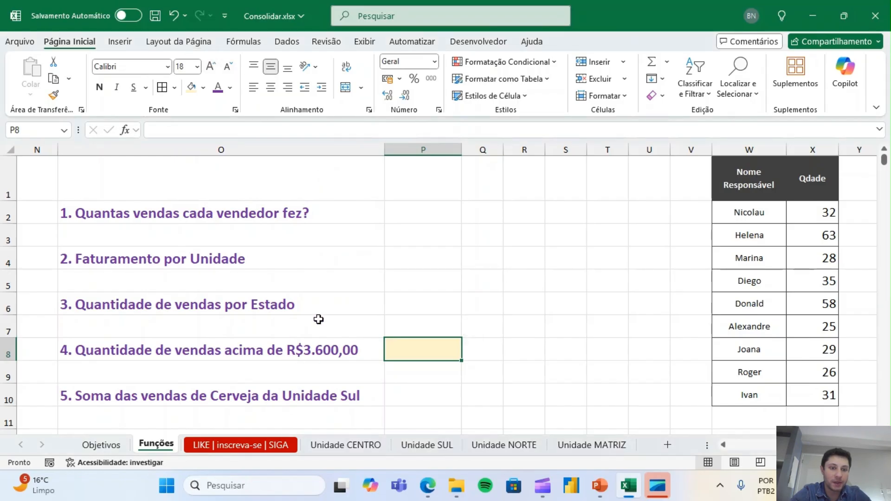
Count the sales above R$3.600,00 in P8 with =CONT.SE(M:M;">3600") on the Valor Venda column
type("=cont")
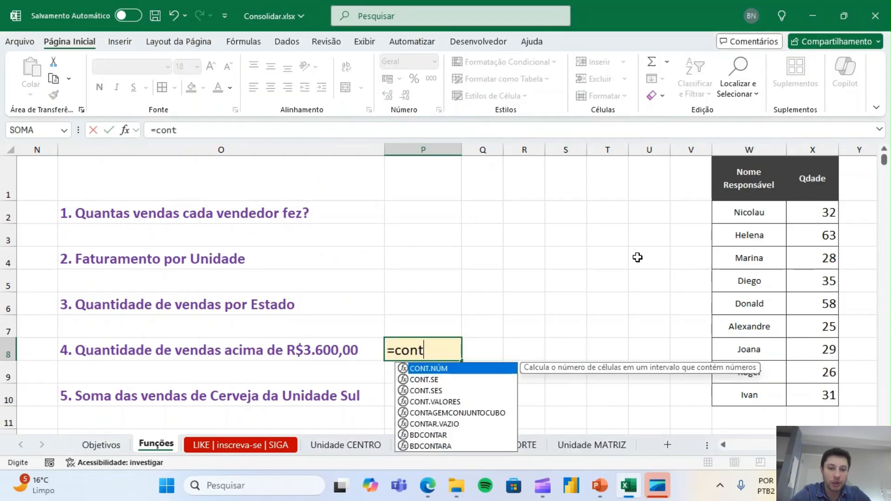
type(".se(")
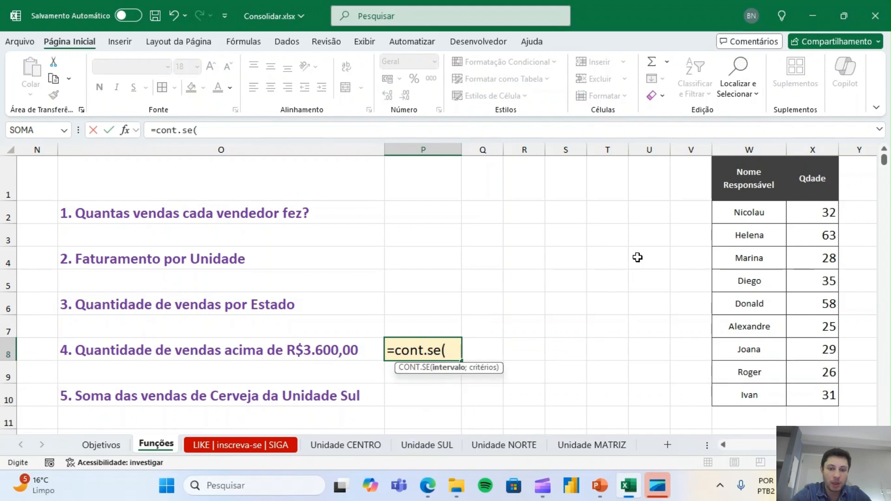
scroll(637, 257, "left", 3)
scroll(572, 302, "left", 2)
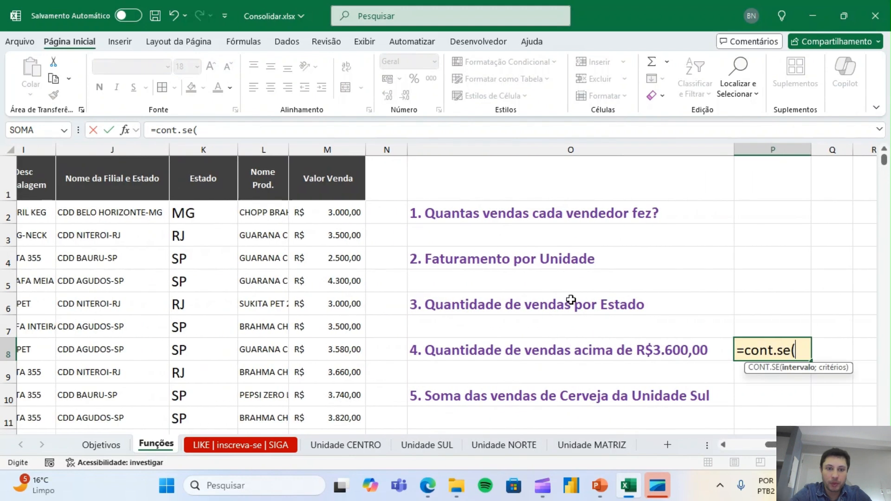
left_click(341, 148)
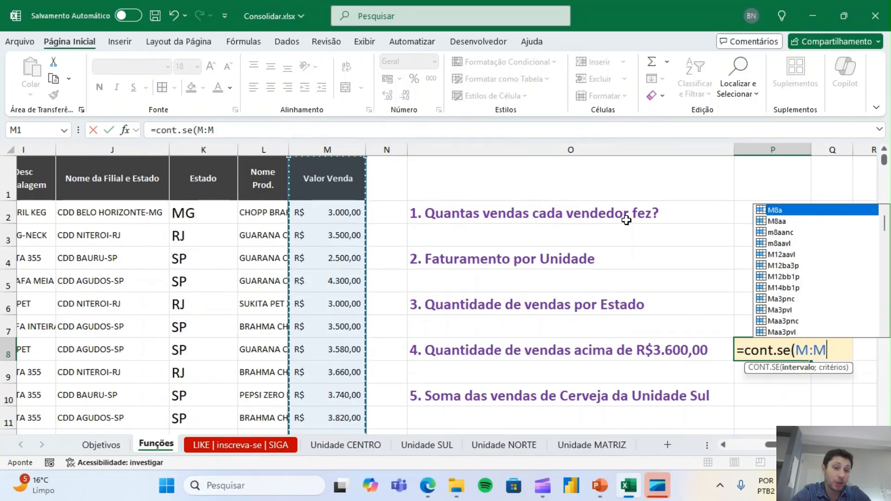
type(";\">")
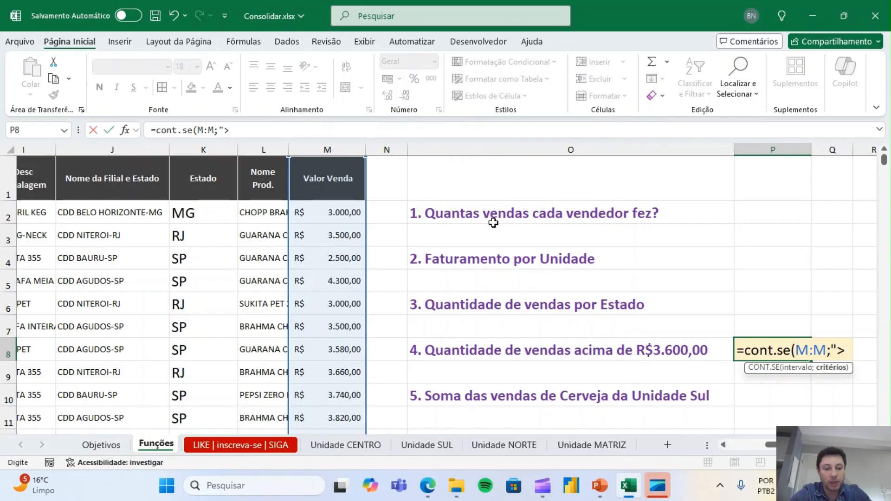
type("3600")
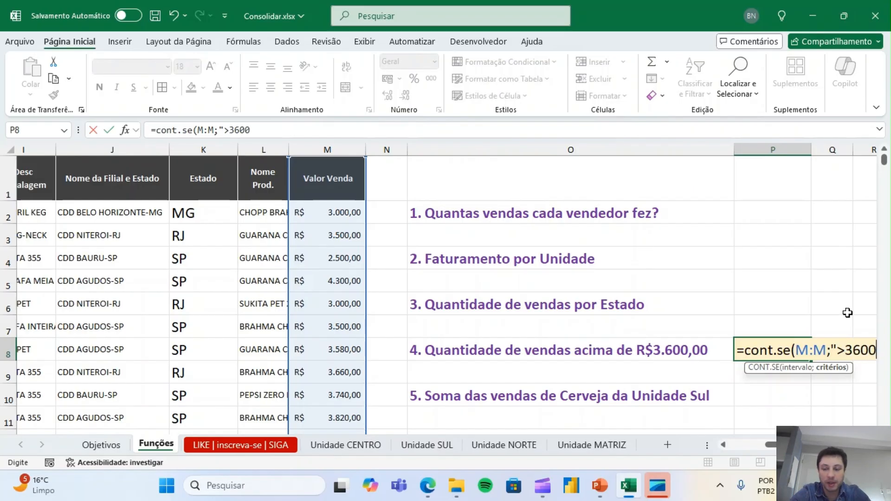
scroll(833, 336, "right", 1)
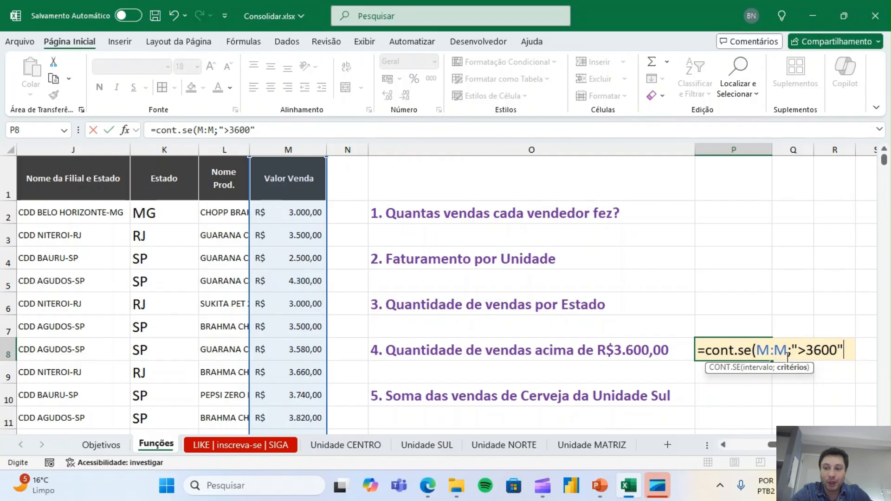
type(")")
key("Return")
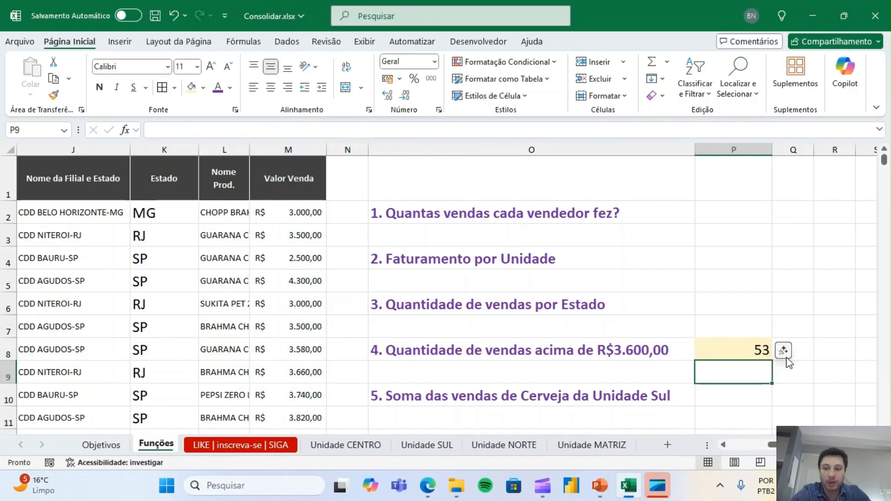
left_click(788, 357)
Give cell P10 beside question 5 the same light yellow fill as P8
left_click(446, 406)
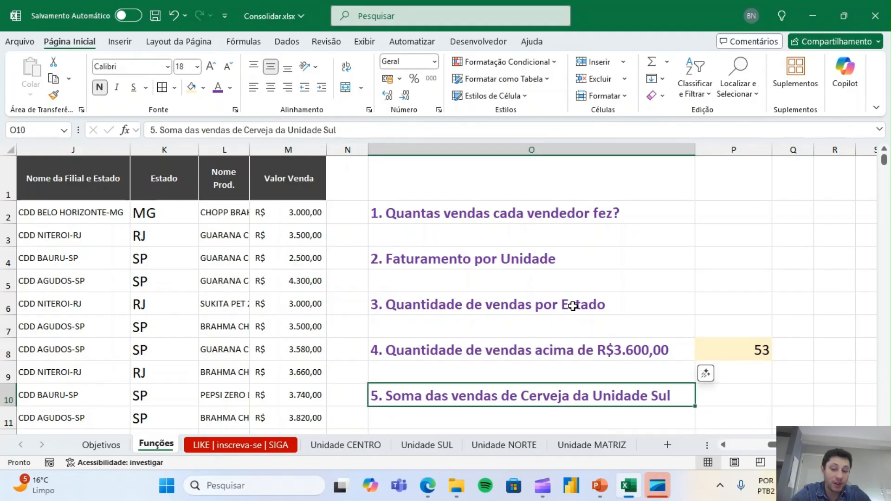
key("Left")
key("ctrl+Left")
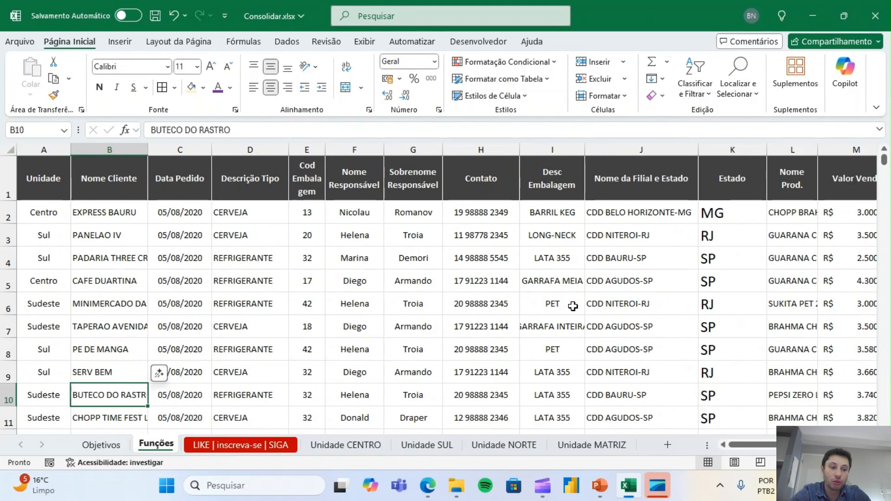
key("ctrl+Right")
key("ctrl+Right")
key("ctrl+Right")
key("ctrl+Right")
key("Left")
key("Left")
key("Left")
key("Left")
key("Left")
key("Left")
key("Left")
key("Left")
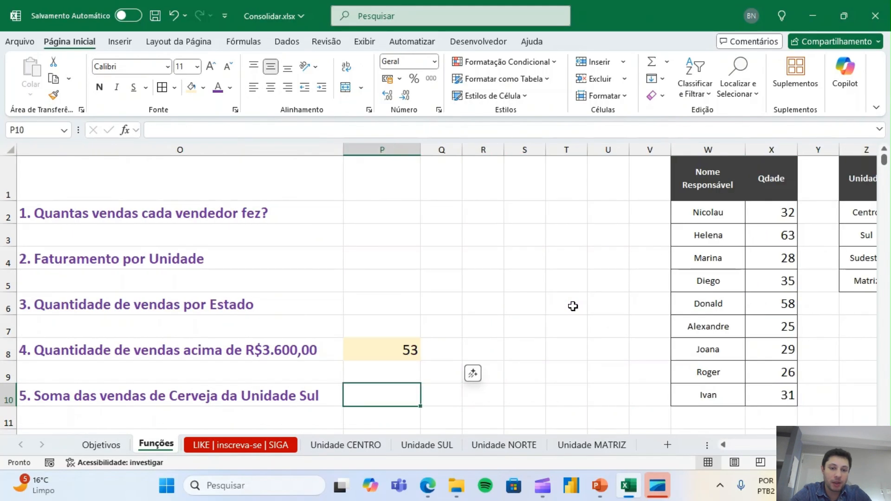
left_click(190, 87)
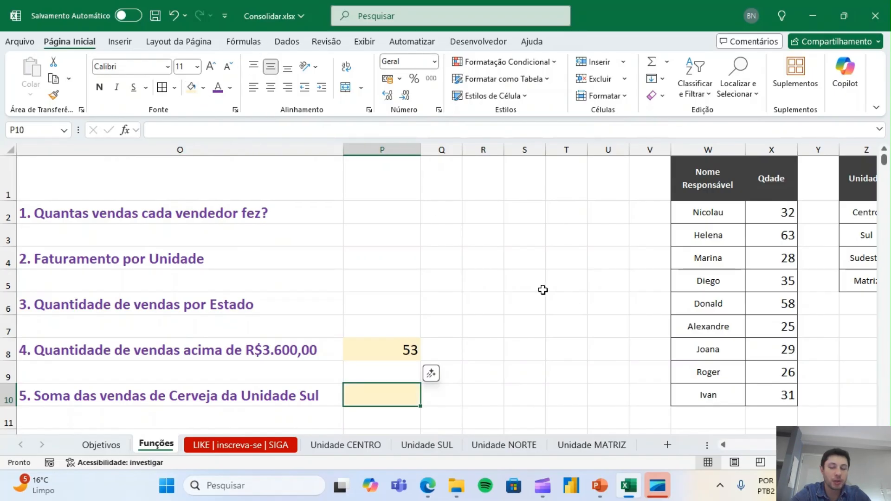
key("Left")
key("Left")
key("Left")
left_click(251, 401)
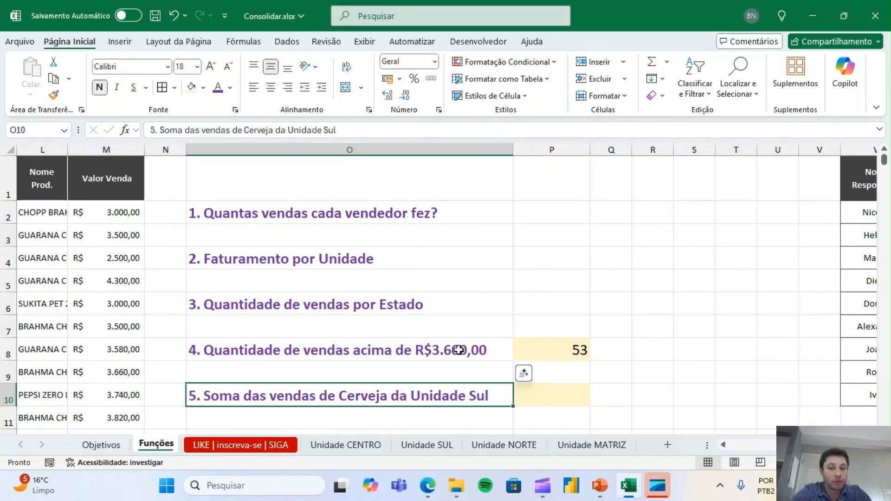
left_click(548, 395)
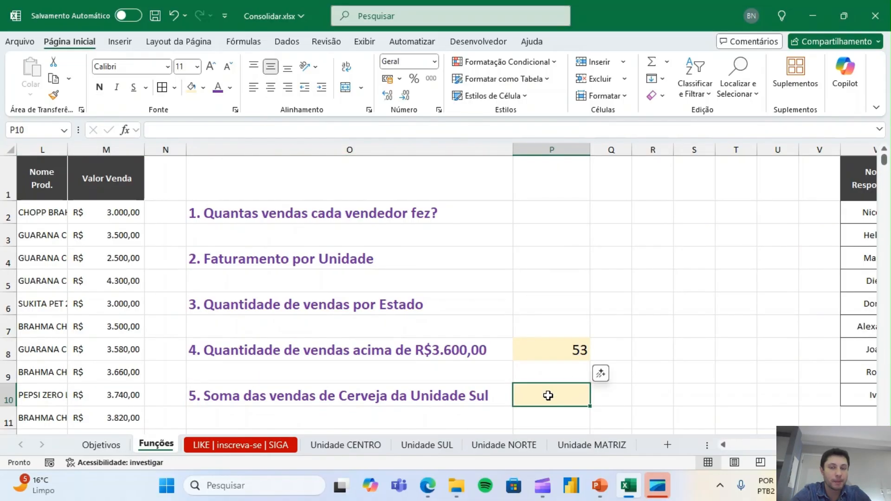
left_click(247, 400)
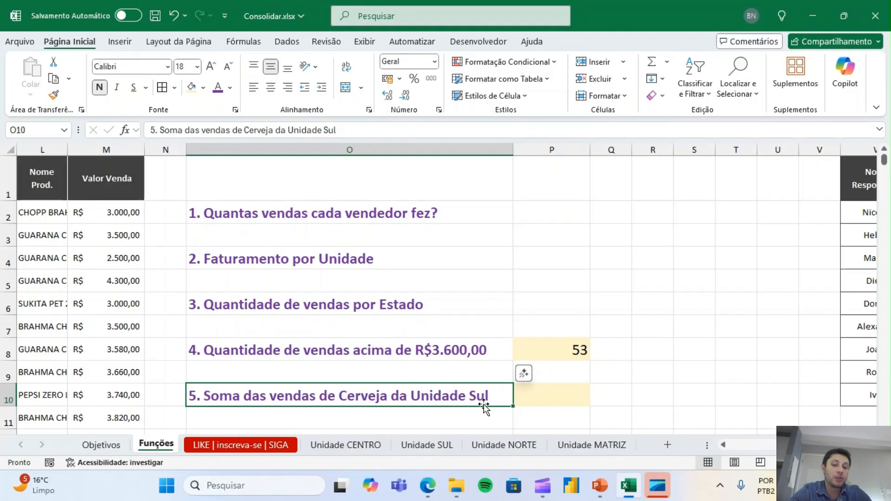
Set P10's font size to 16 and begin a SOMASES formula there with the Valor Venda column M:M as sum range
left_click(561, 398)
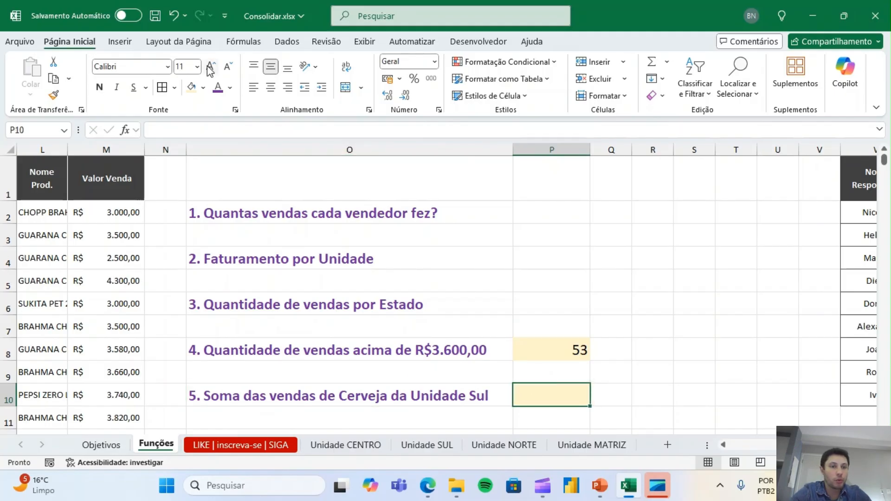
left_click(210, 69)
type("=")
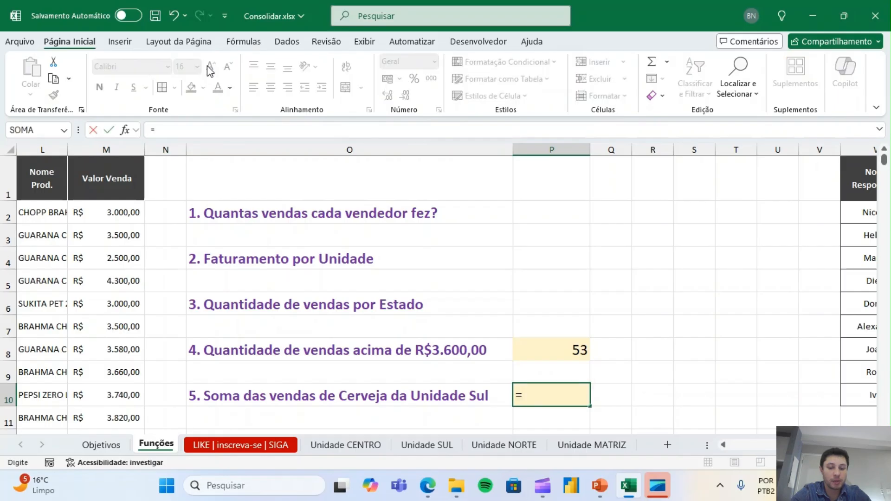
type("somases")
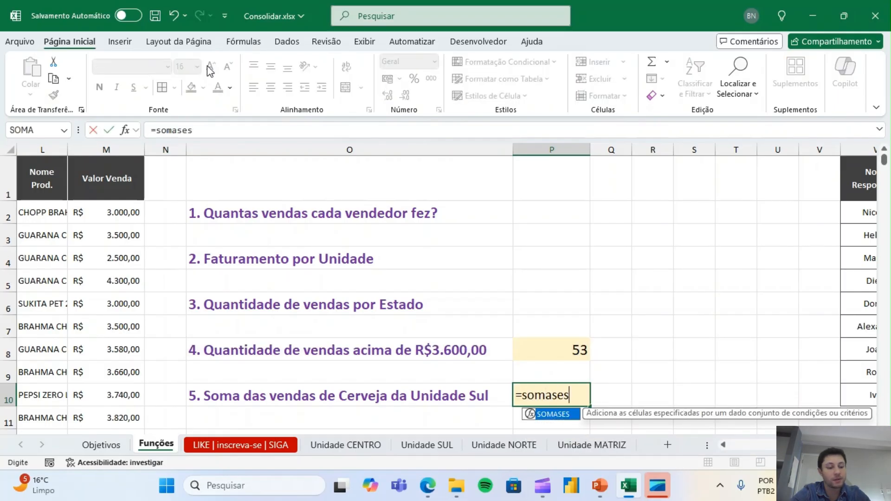
type("(")
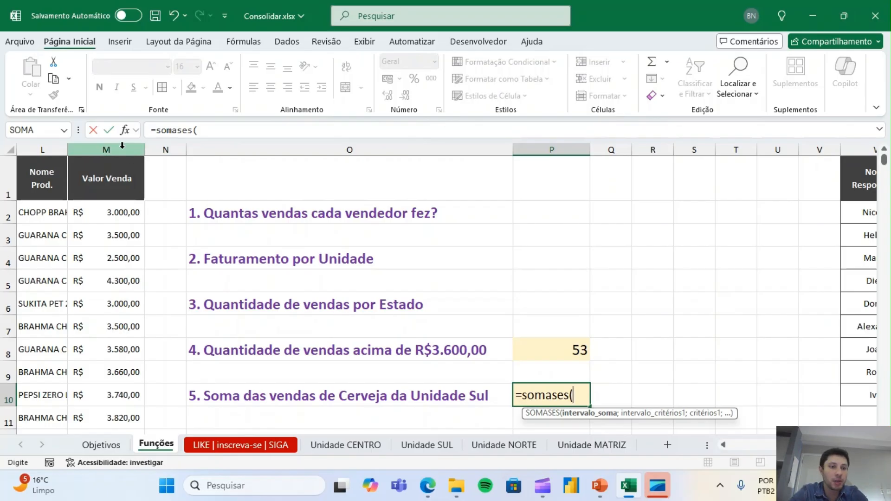
left_click(122, 148)
type(";")
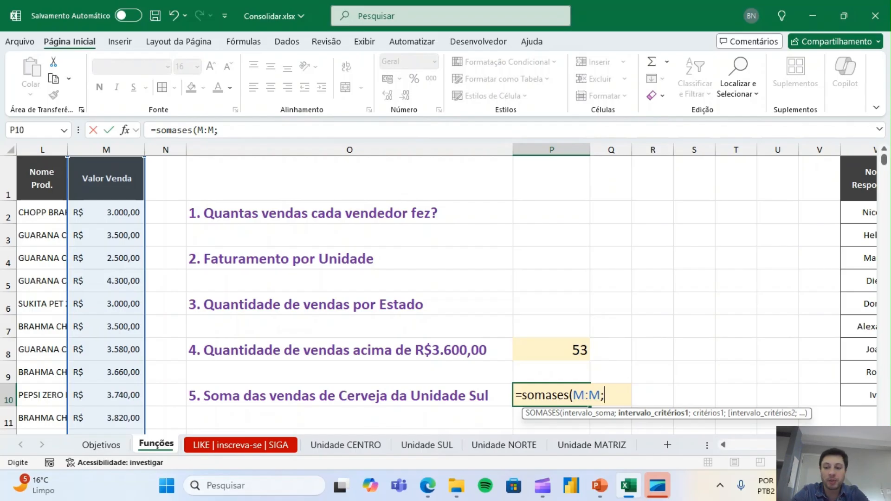
Add the first criteria pair to the SOMASES formula: Descrição Tipo column D:D equal to "cerveja"
scroll(337, 328, "left", 6)
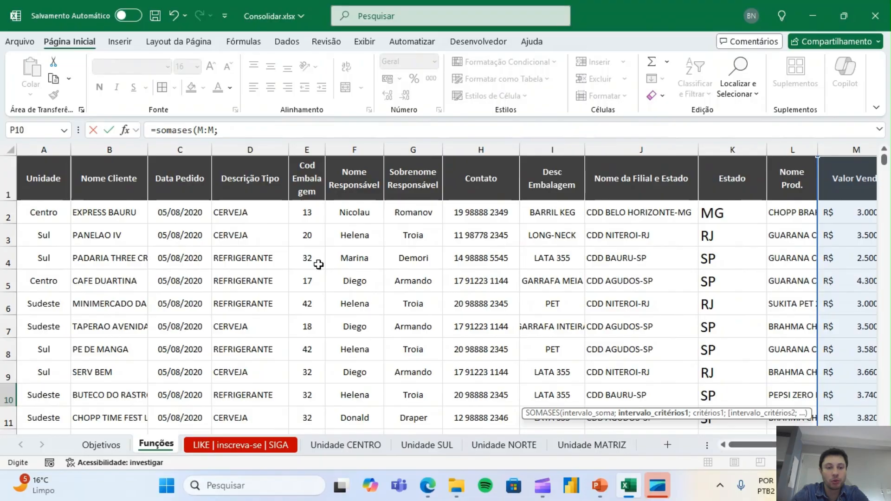
left_click(270, 145)
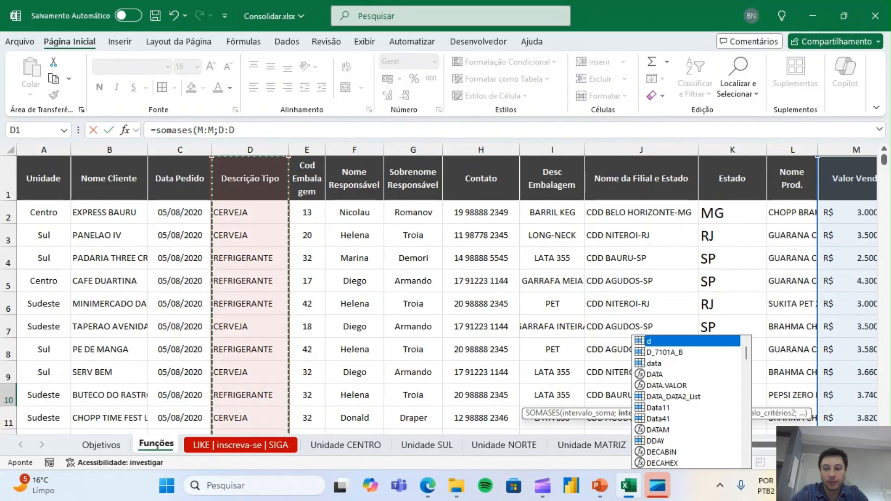
scroll(773, 449, "right", 7)
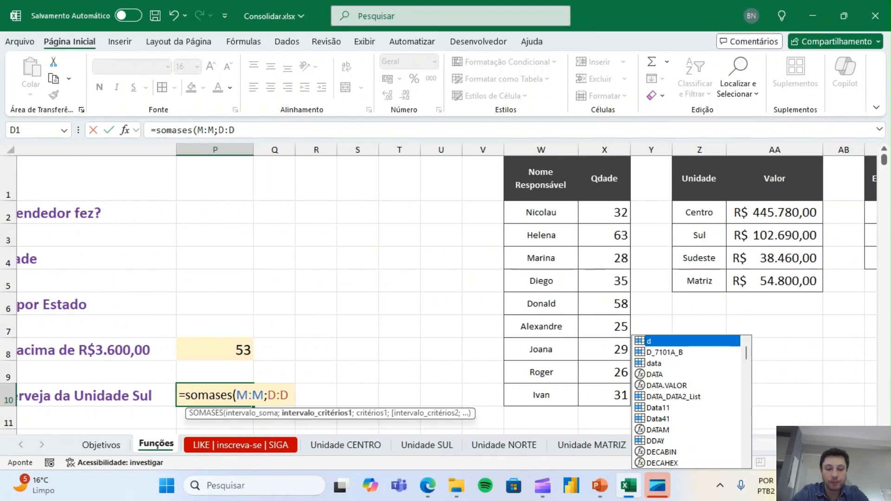
type(";")
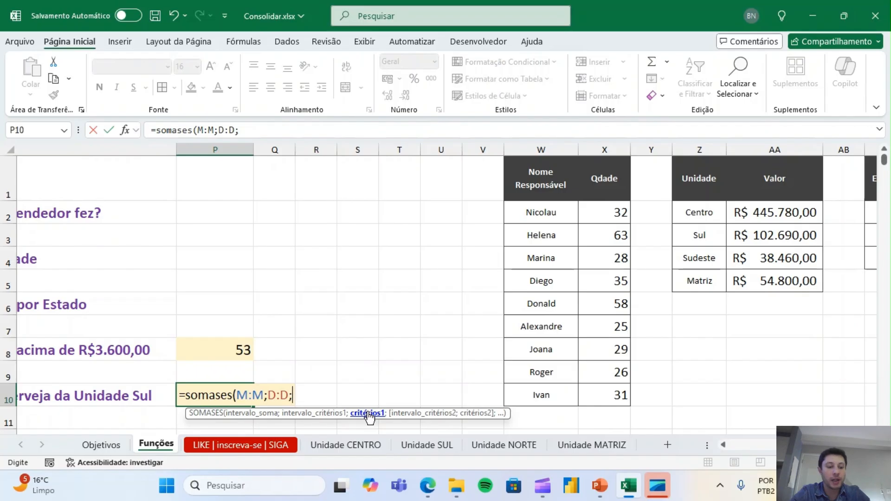
type("\"")
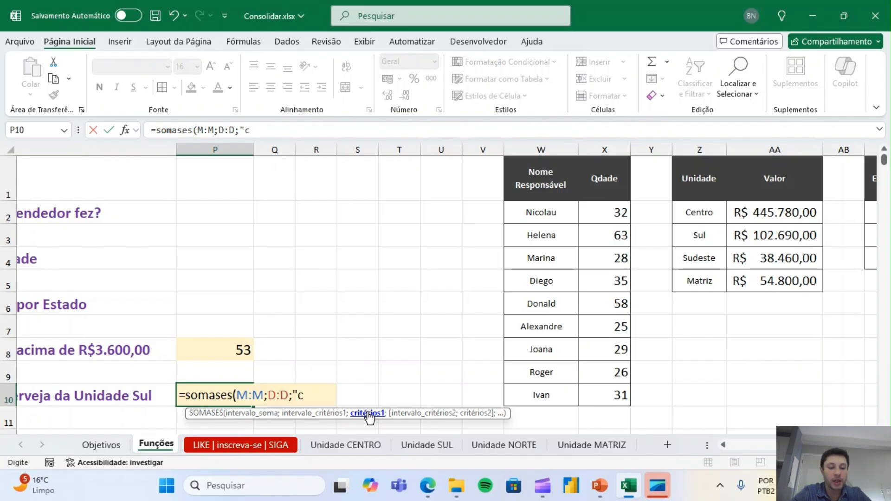
type("cerveja")
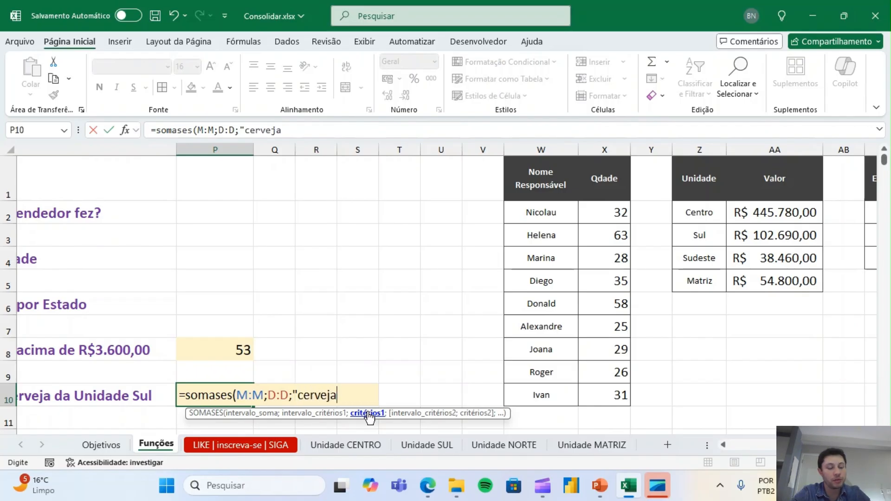
type("\";")
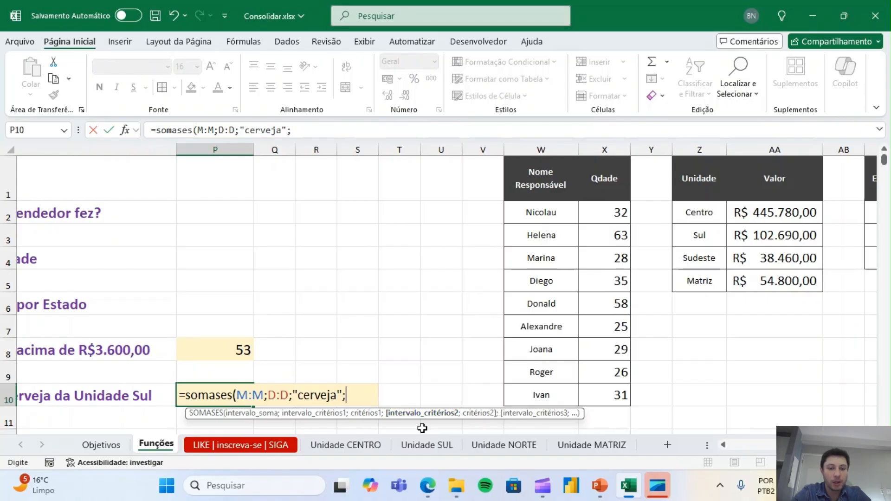
Complete the formula with the Unidade column A:A equal to "sul", giving =SOMASES(M:M;D:D;"cerveja";A:A;"sul") in P10
scroll(445, 287, "left", 4)
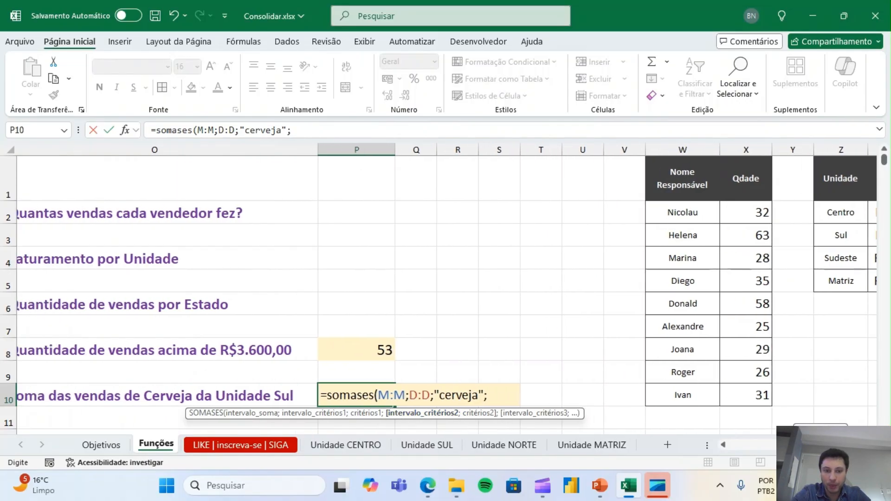
scroll(579, 423, "right", 2)
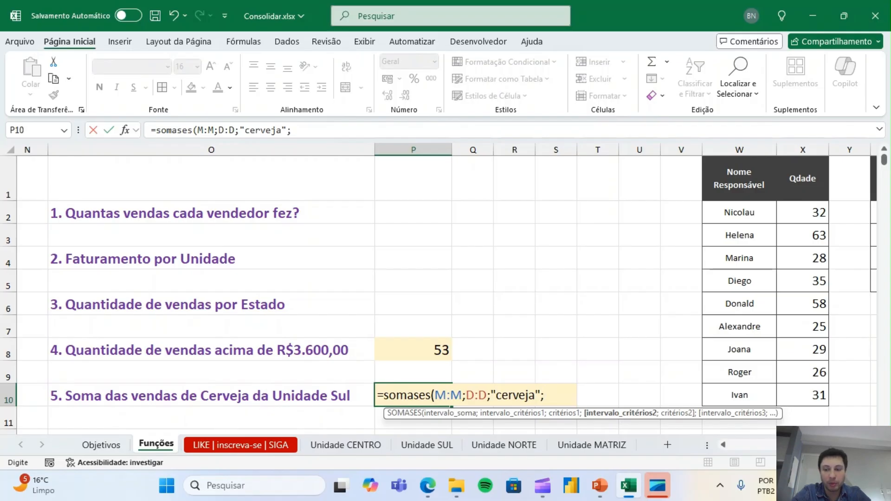
left_click_drag(789, 445, 742, 446)
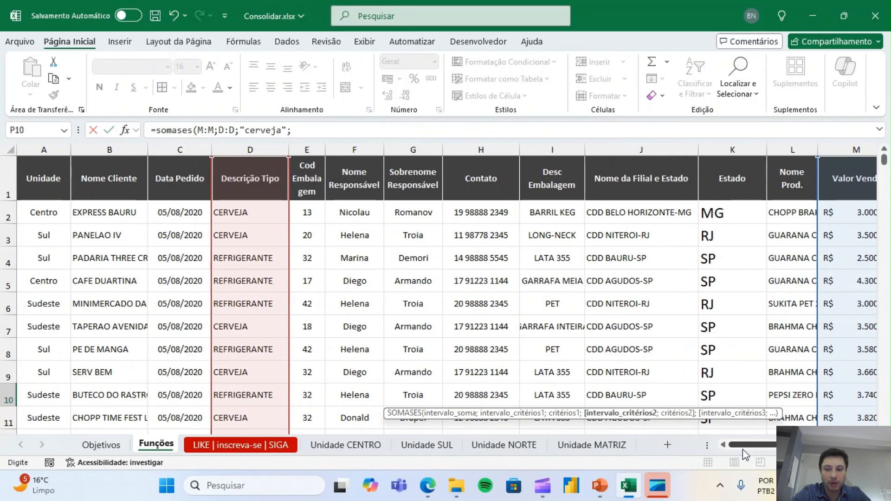
left_click(43, 149)
type(";")
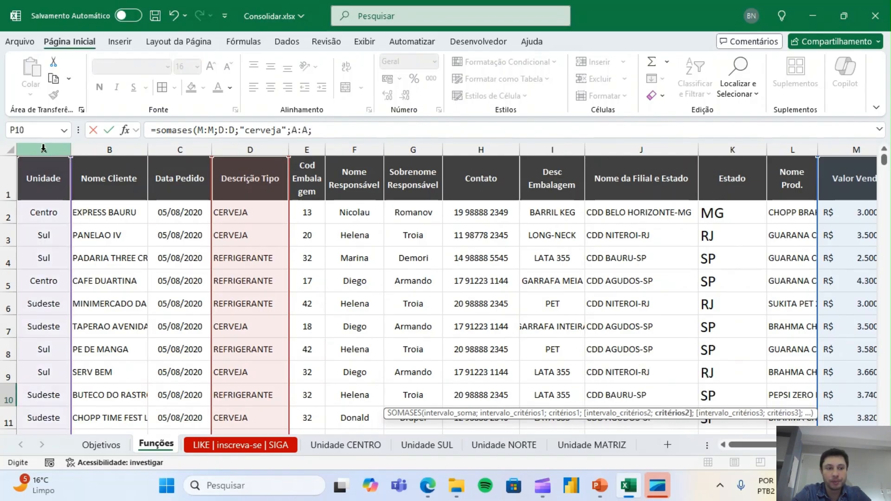
left_click_drag(752, 444, 792, 444)
type("\"")
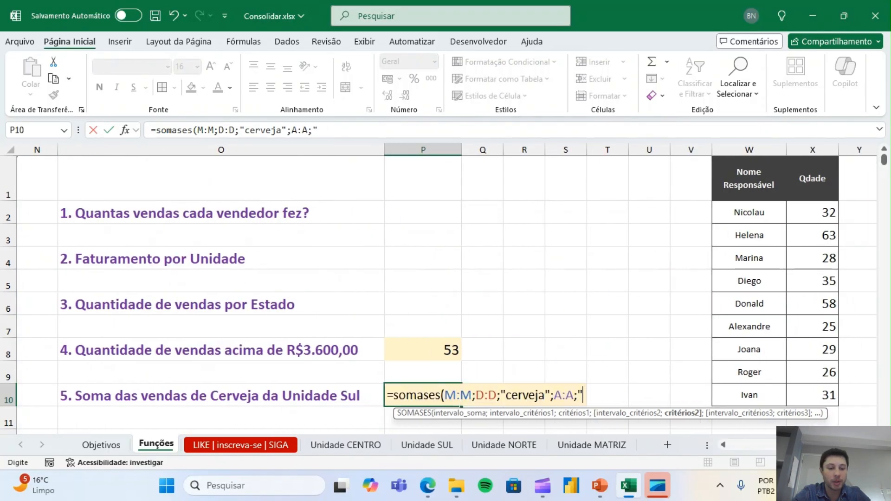
type("sul\")")
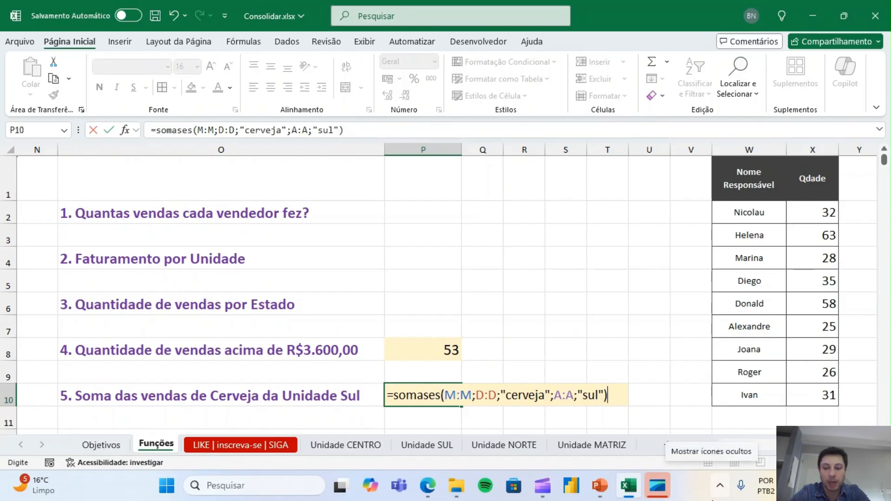
key("Return")
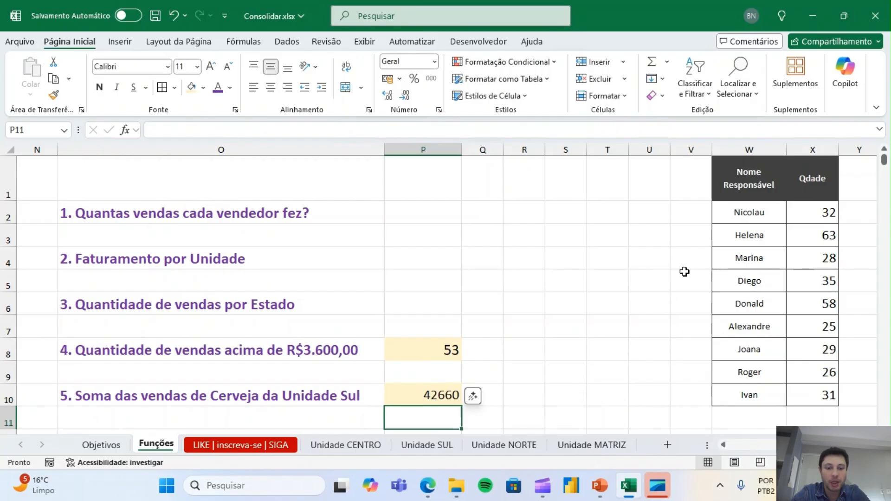
Apply the R$ accounting format to P10 and widen column P so the full amount fits
key("Up")
left_click(387, 79)
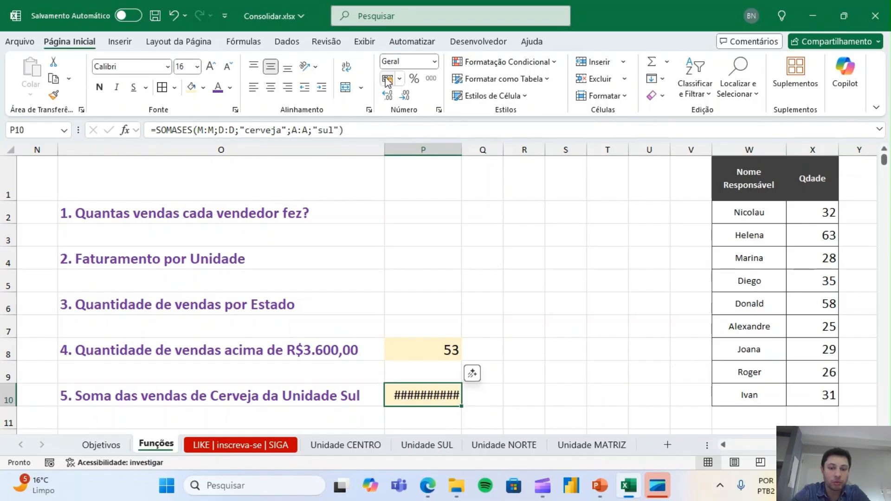
left_click(483, 160)
left_click_drag(462, 150, 493, 148)
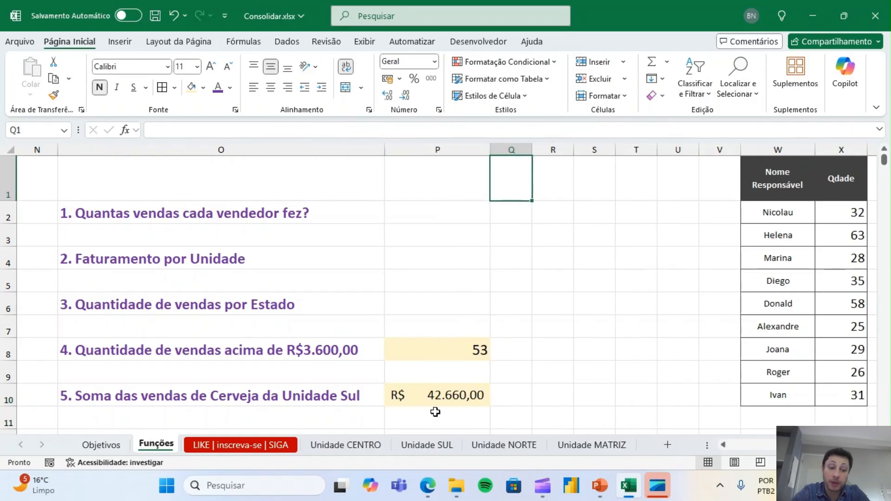
left_click(466, 398)
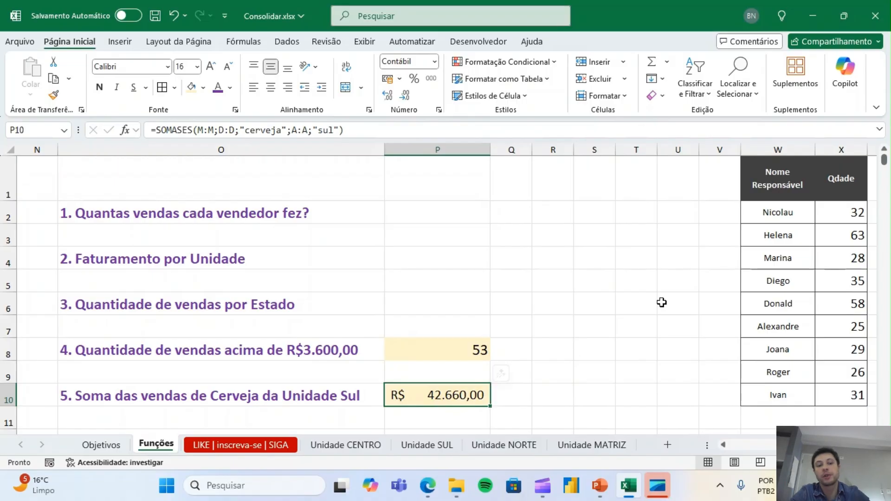
left_click(502, 275)
key("Left")
key("Left")
key("Down")
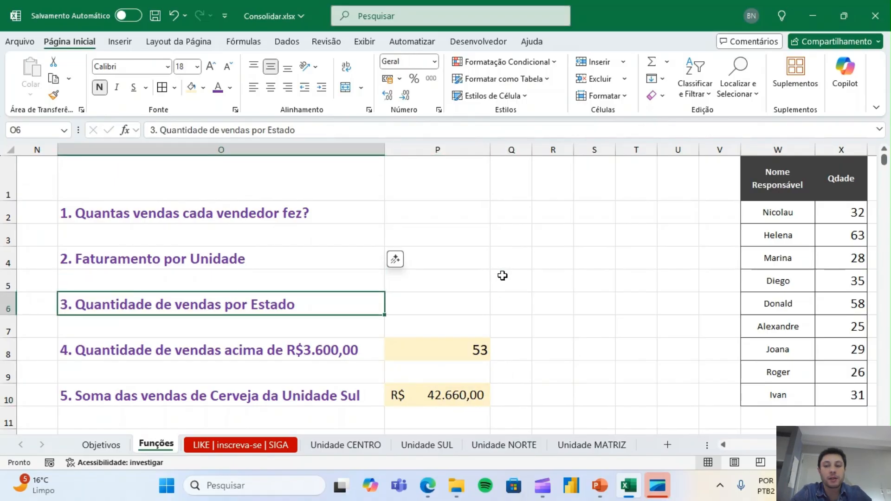
key("Right")
Delete the five empty columns Q to U between the answers and the Nome Responsável table
left_click_drag(521, 148, 719, 149)
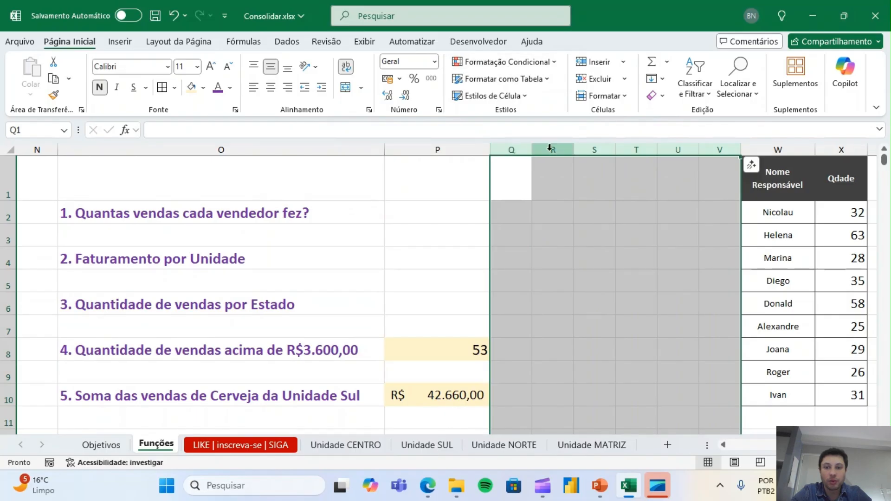
left_click(667, 148, "shift")
left_click(596, 78)
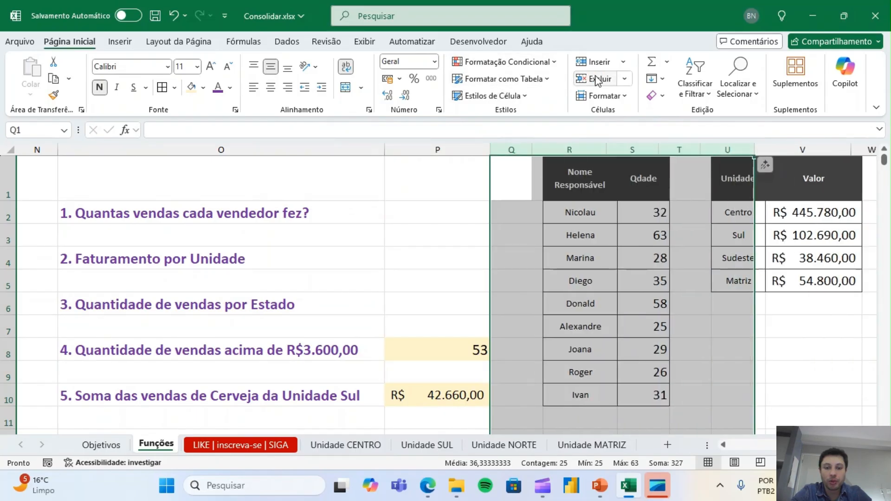
Look across row 4 of the sheet to review the five questions, the summary tables and the sales data
left_click(412, 259)
key("Right")
key("Right")
key("Right")
key("Right")
key("Right")
key("Right")
key("Right")
key("Right")
key("Right")
key("Right")
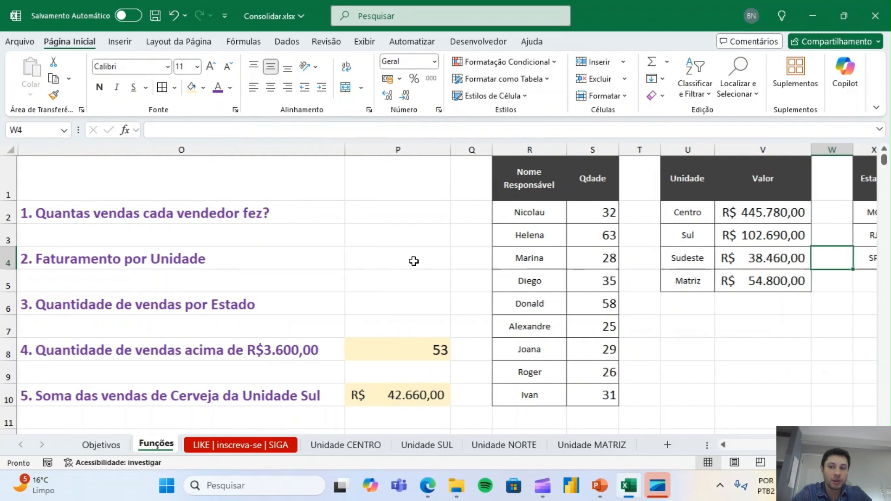
key("Left")
key("Left")
key("Left")
key("Left")
key("Left")
key("Left")
key("Left")
key("Left")
key("Left")
key("Left")
key("Left")
key("Left")
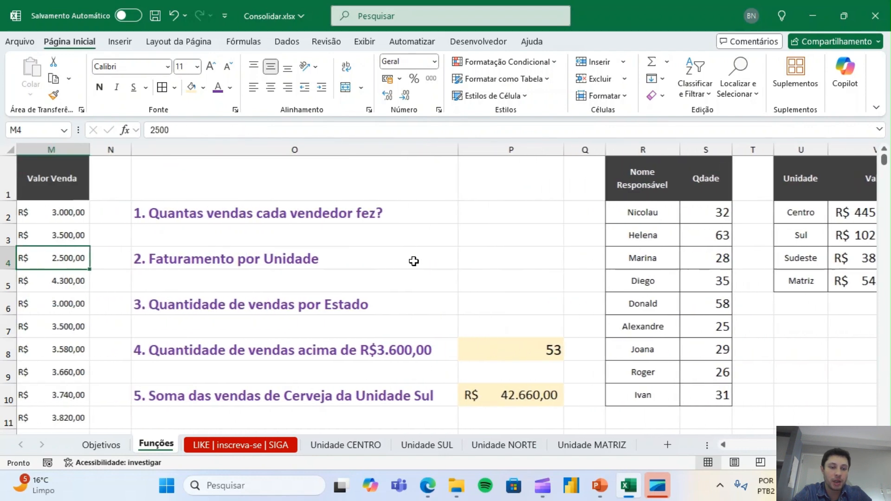
key("Right")
key("Right")
key("Right")
key("Right")
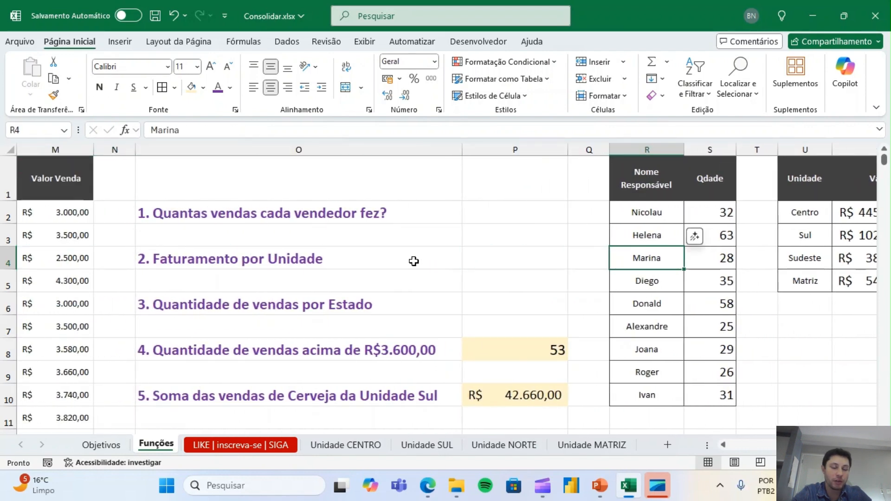
key("Left")
key("Left")
key("Left")
key("Left")
key("Left")
key("Left")
key("Left")
key("Left")
key("Right")
key("Right")
key("Right")
key("Right")
key("Right")
key("Right")
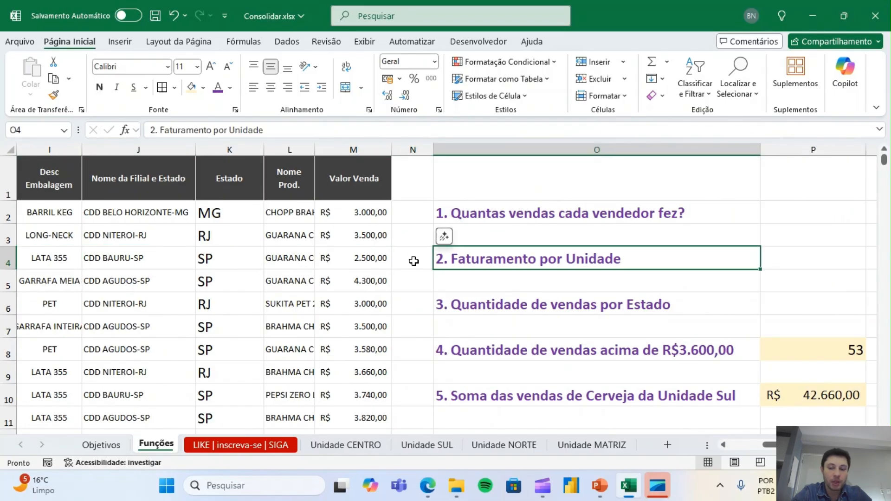
key("Down")
key("Down")
key("Down")
key("Down")
key("Down")
key("Up")
key("Up")
key("Up")
key("Up")
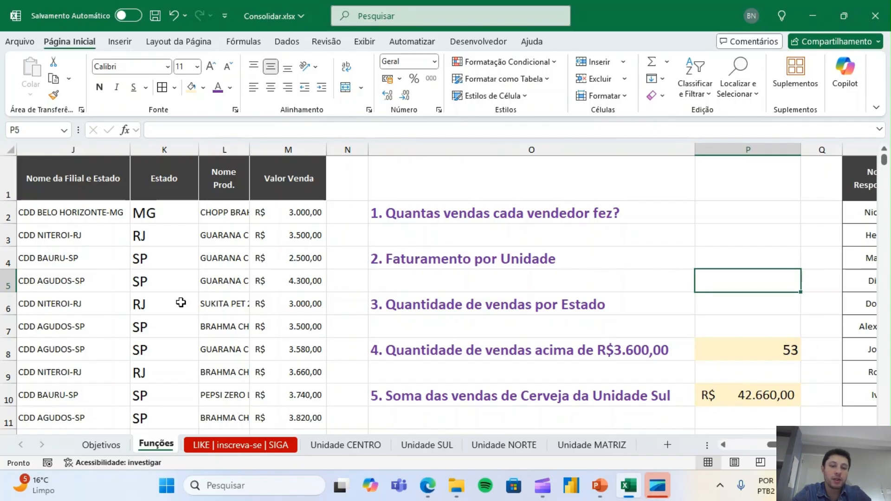
left_click(534, 295)
key("Right")
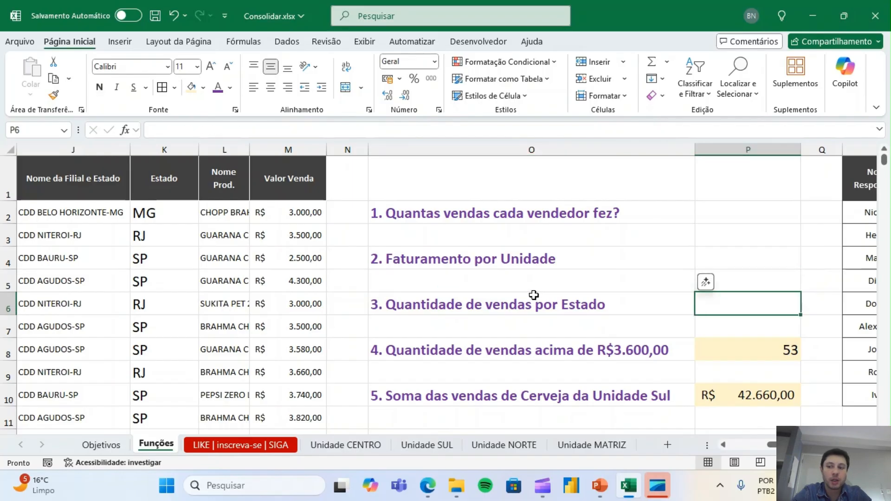
key("Right")
key("Right")
key("Right")
key("Right")
key("Left")
key("Left")
key("Left")
key("Left")
key("Left")
key("Left")
key("Left")
key("Left")
key("Left")
key("Left")
key("Left")
key("Left")
key("Left")
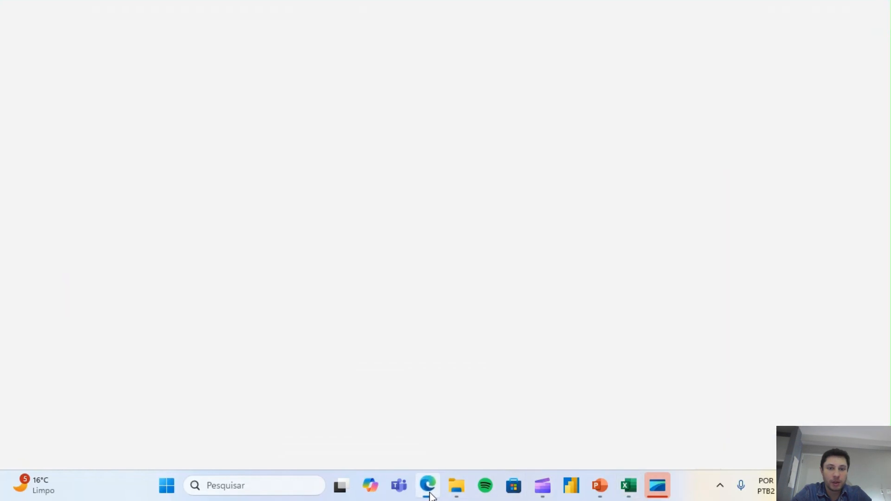
Switch to the Edge browser and view the "O que oferecemos" section of the cartesct.com.br home page
left_click(427, 485)
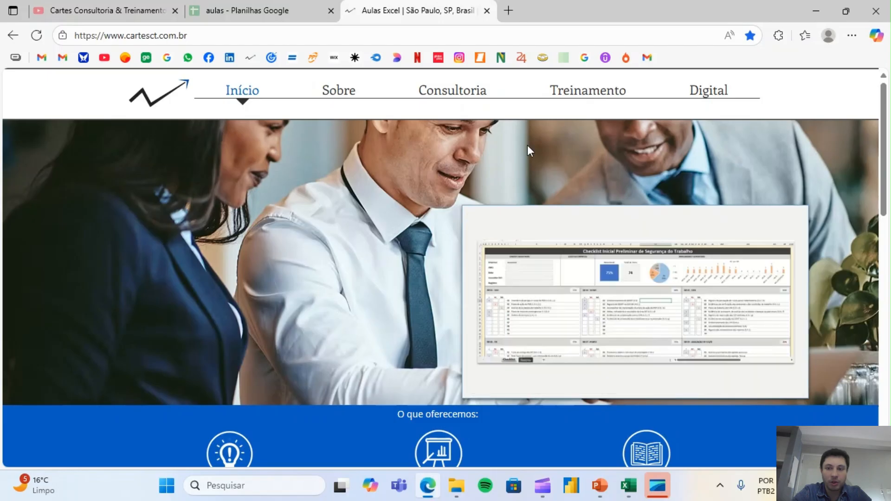
left_click_drag(887, 118, 882, 215)
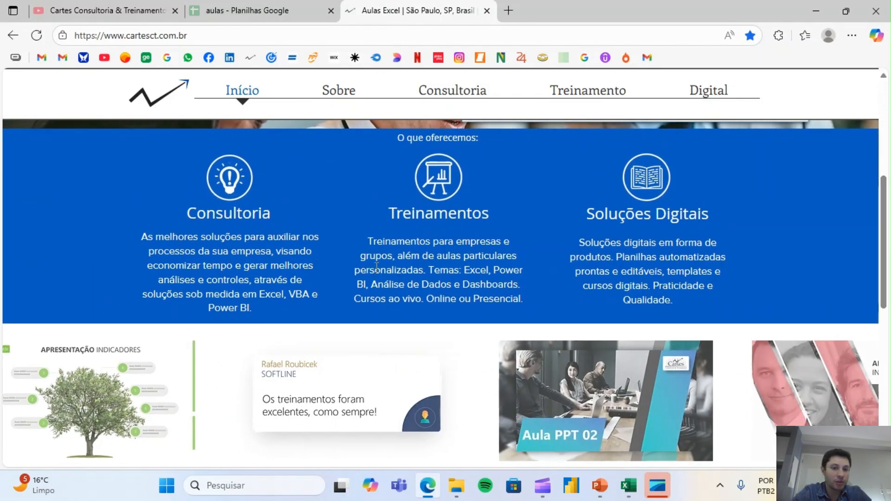